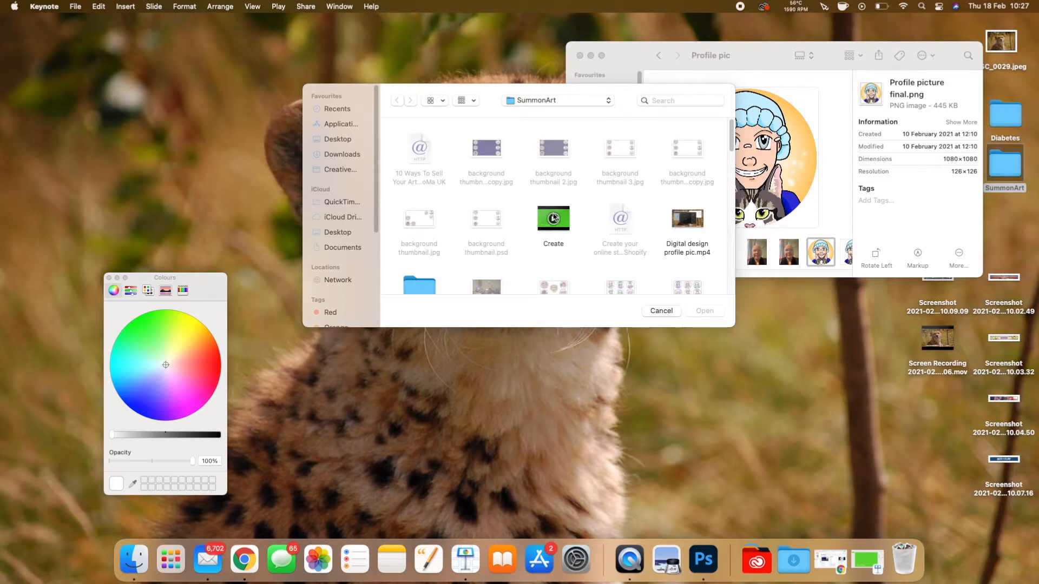
Dismiss the file picker and switch to Keynote's open Title screen presentation.
left_click(660, 312)
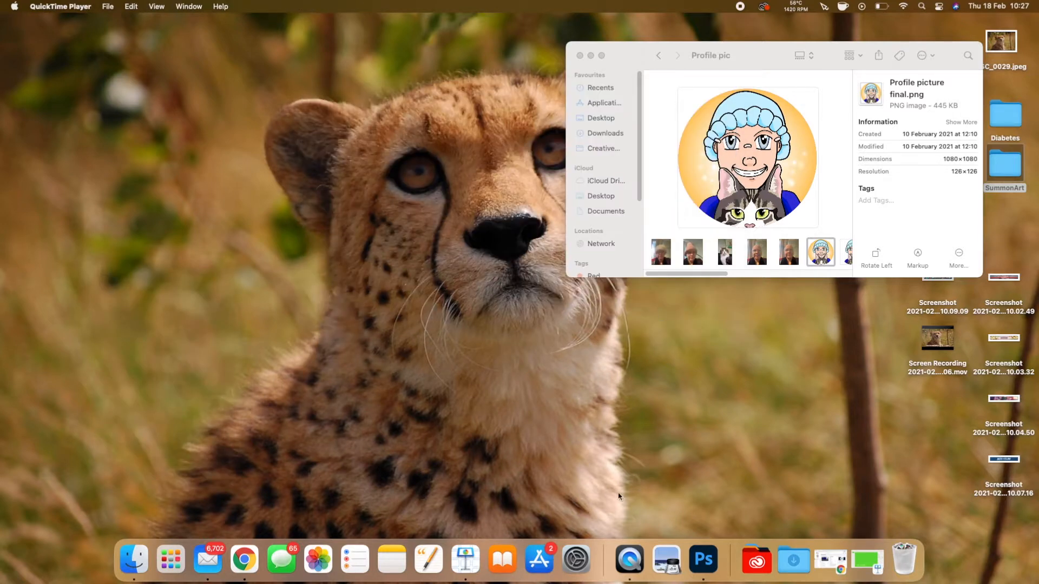
left_click(459, 575)
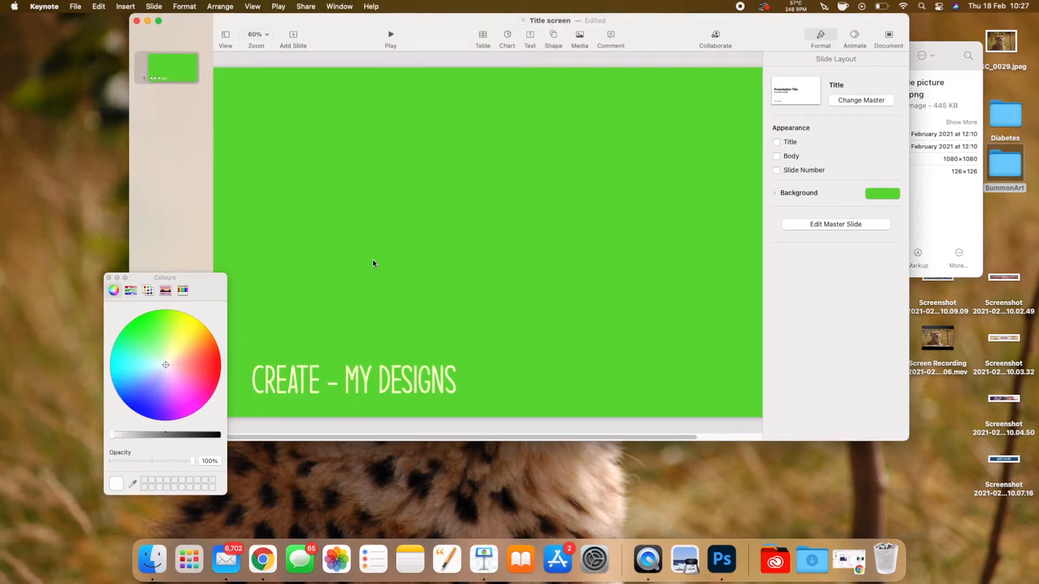
left_click(389, 382)
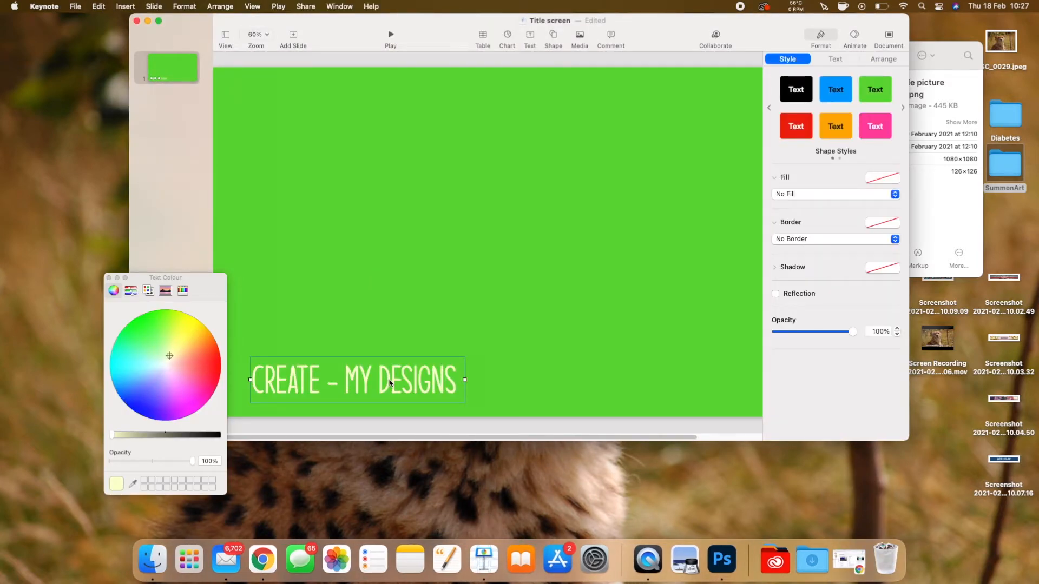
left_click(75, 7)
mouse_move(107, 50)
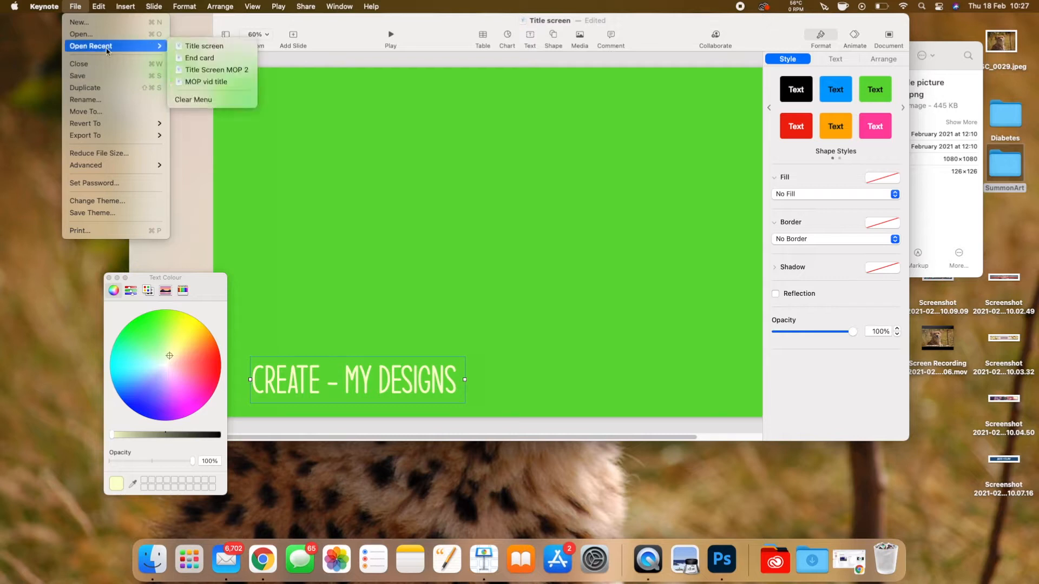
mouse_move(97, 136)
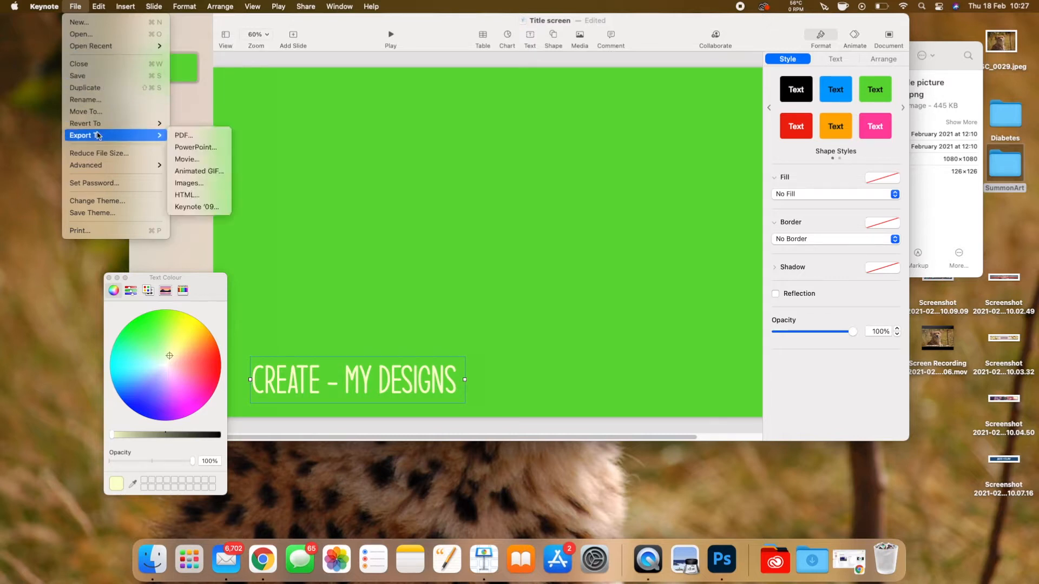
left_click(80, 75)
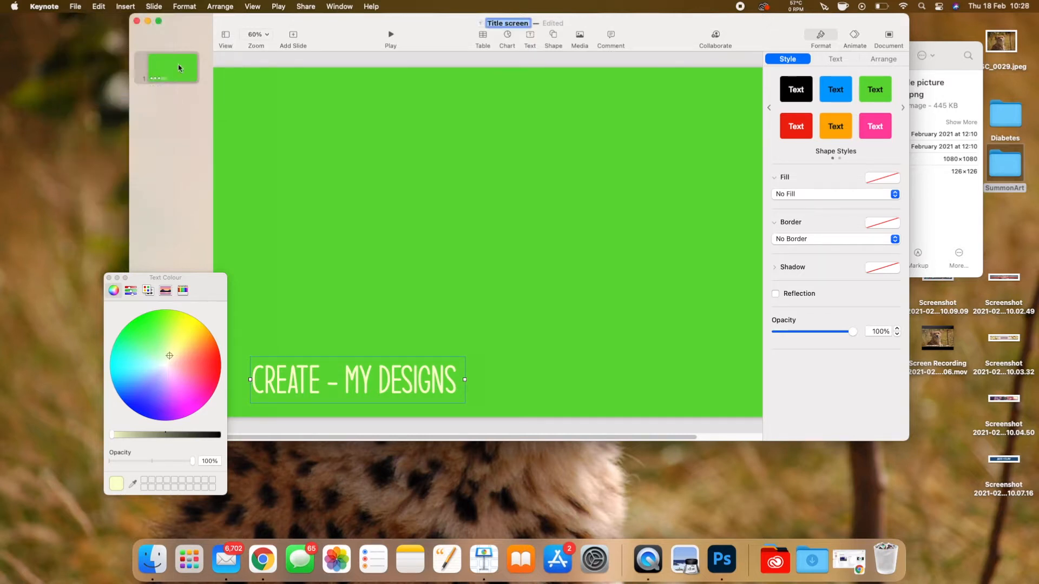
left_click(368, 134)
left_click(405, 399)
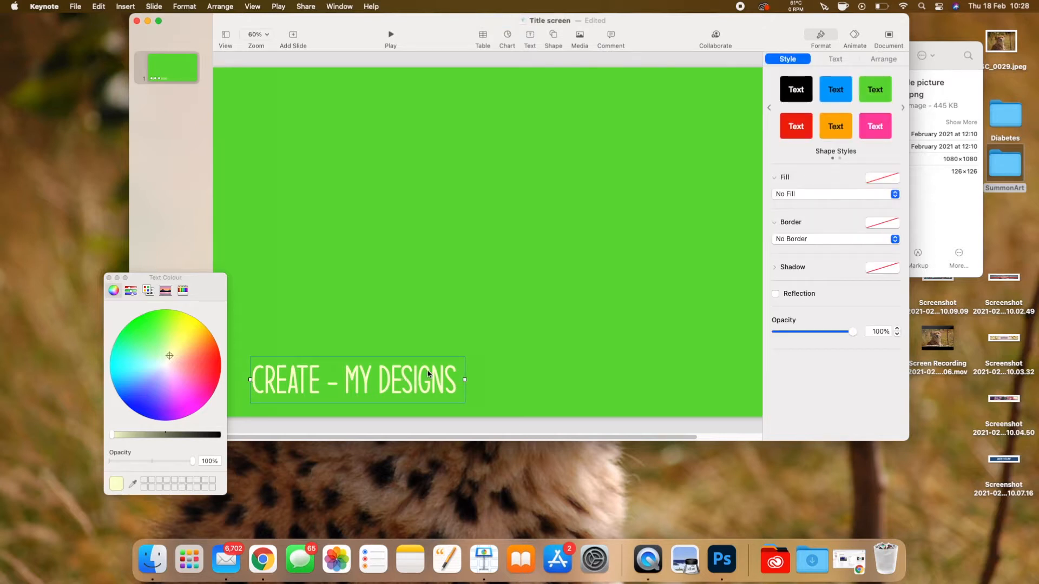
Duplicate the Title screen presentation and close the original's window.
left_click(77, 8)
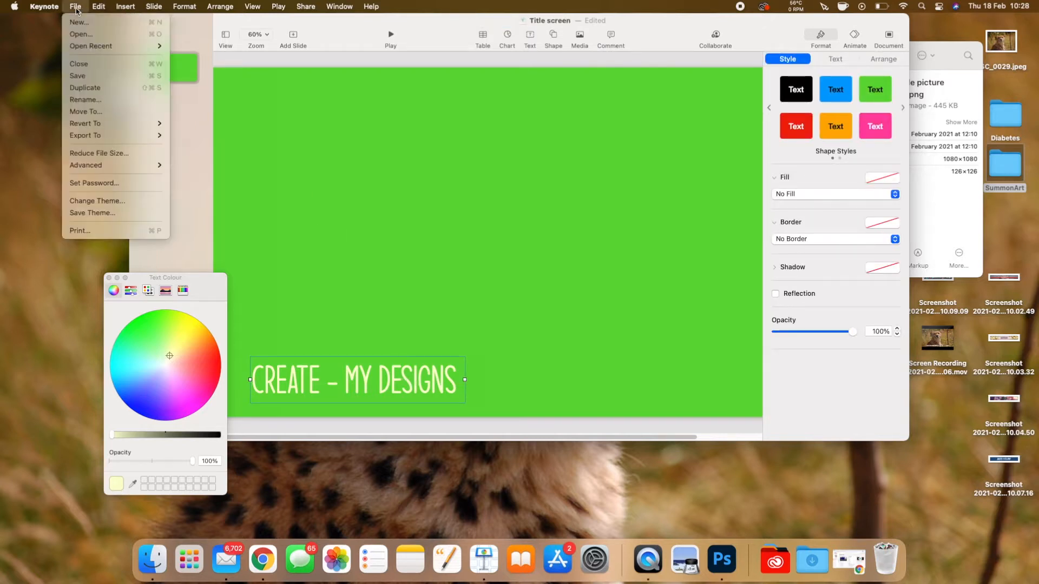
left_click(85, 87)
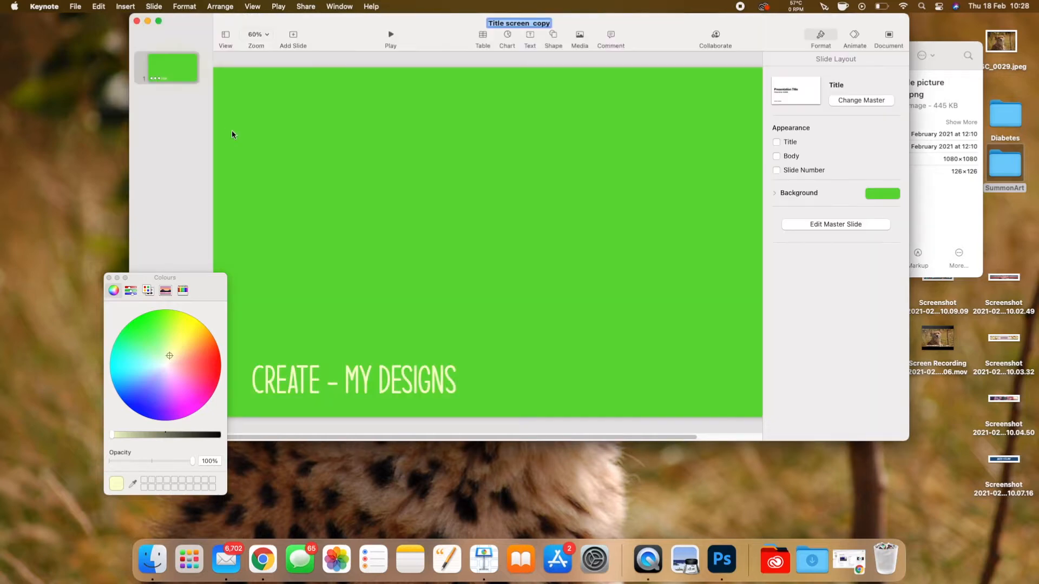
left_click_drag(324, 25, 297, 63)
left_click(137, 21)
Name the duplicated presentation "Video introduction" and store it in the Youtube folder.
left_click(506, 47)
key("BackSpace")
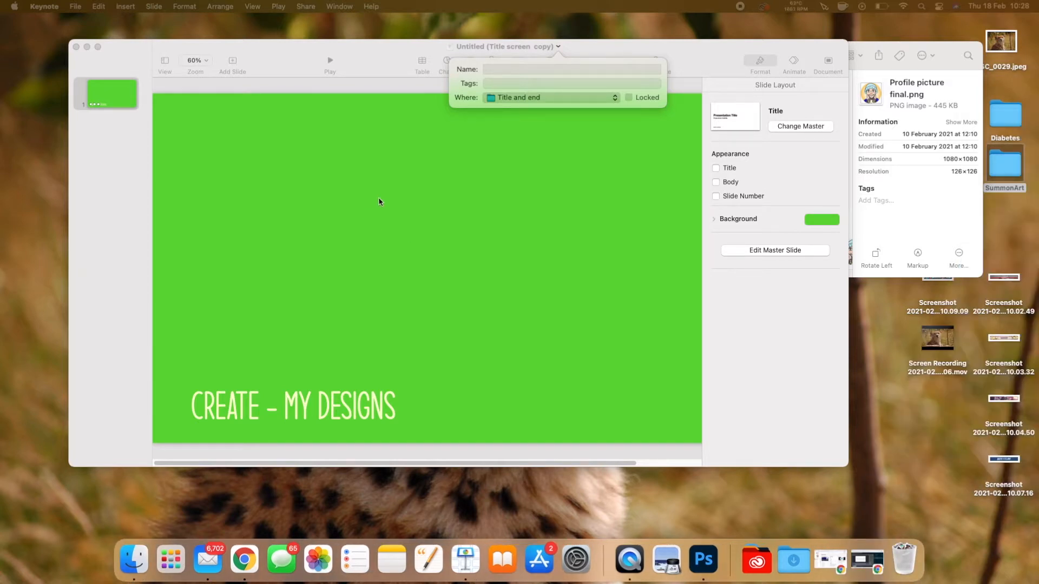
left_click(535, 98)
left_click(538, 98)
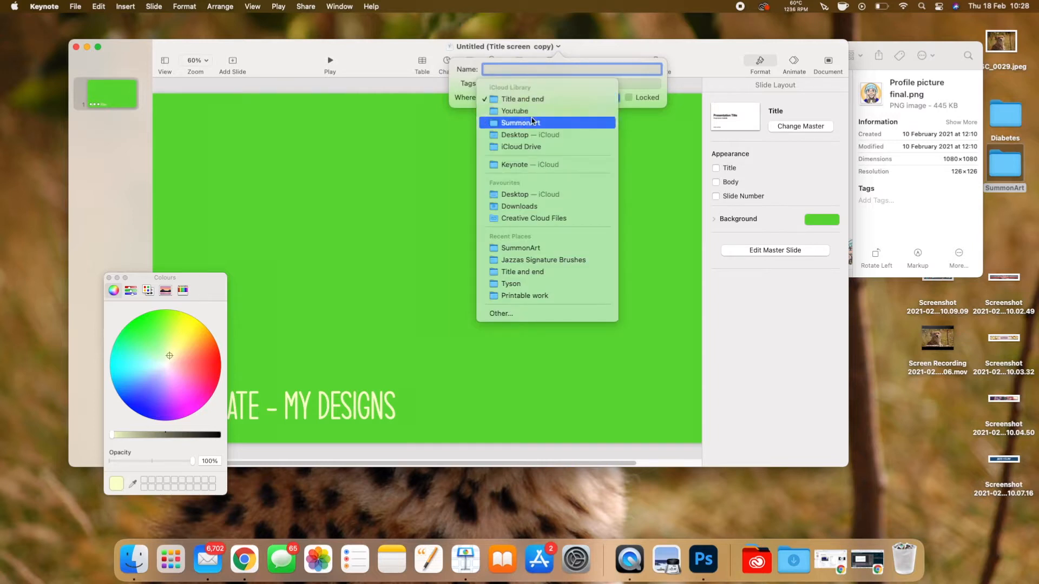
left_click(532, 111)
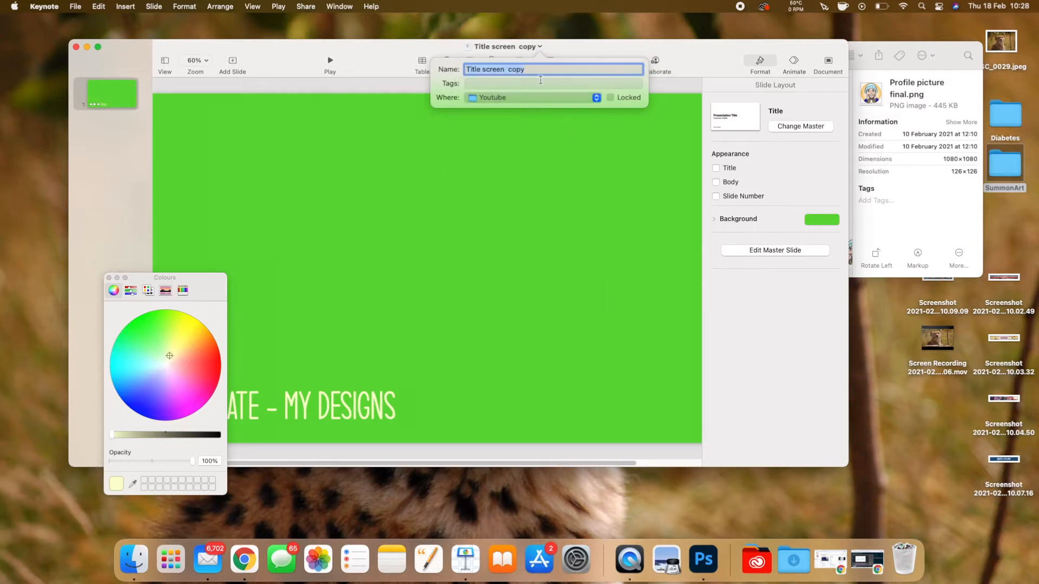
key("BackSpace")
key("Return")
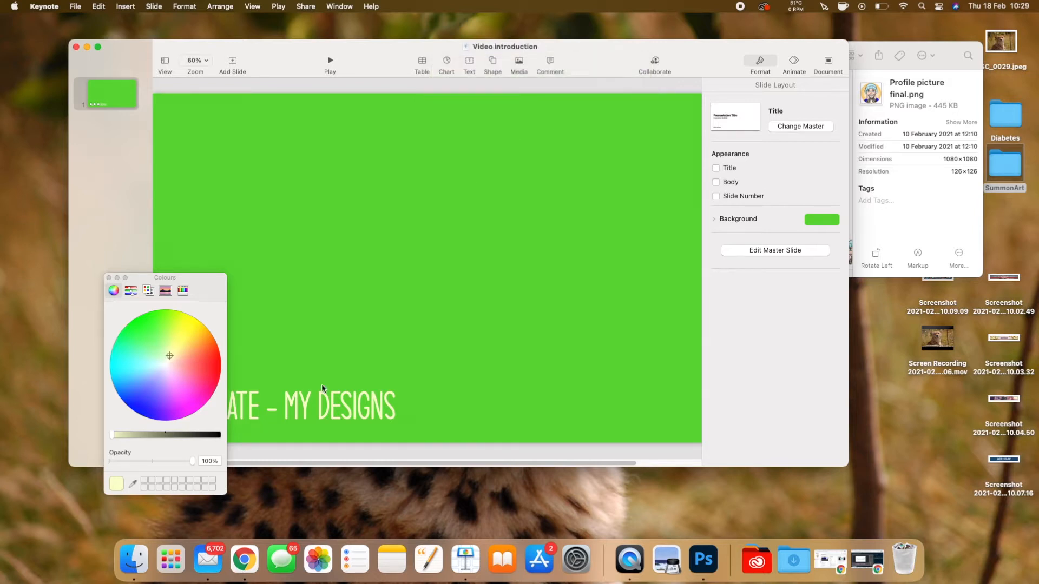
Remove the "CREATE - MY DESIGNS" text from the green slide.
left_click(354, 408)
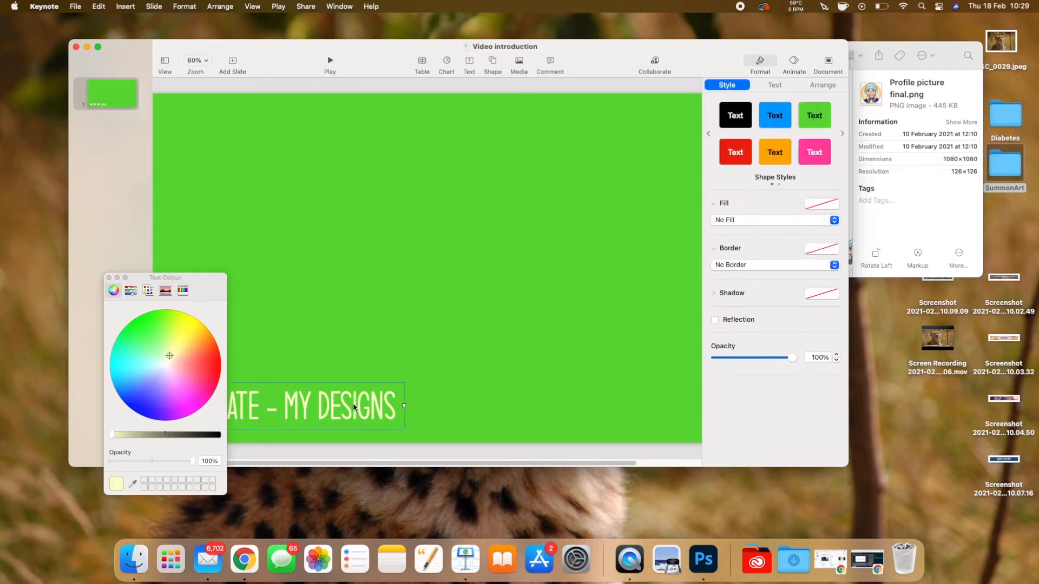
left_click_drag(354, 408, 516, 208)
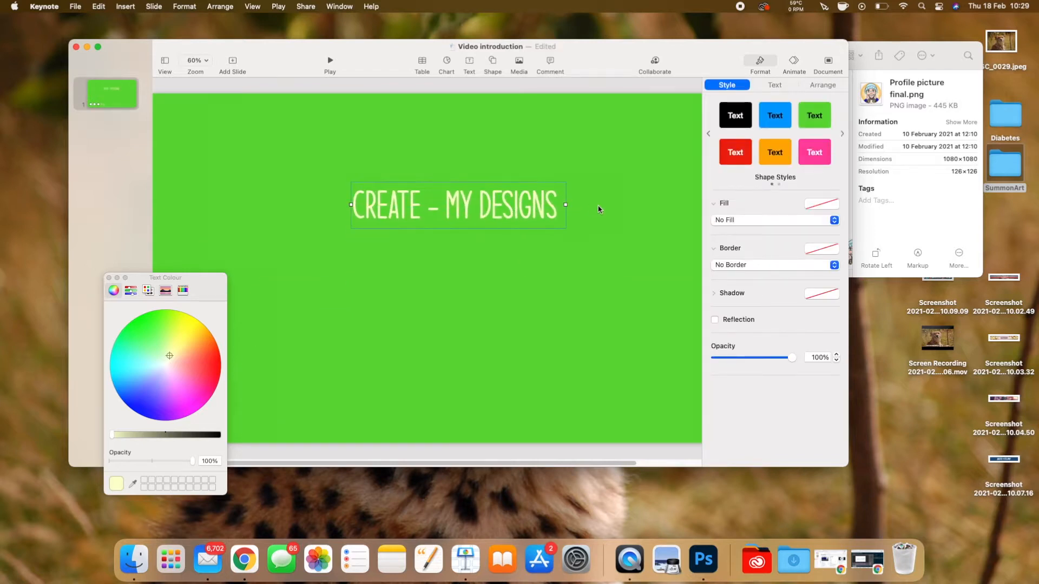
right_click(553, 204)
left_click(565, 270)
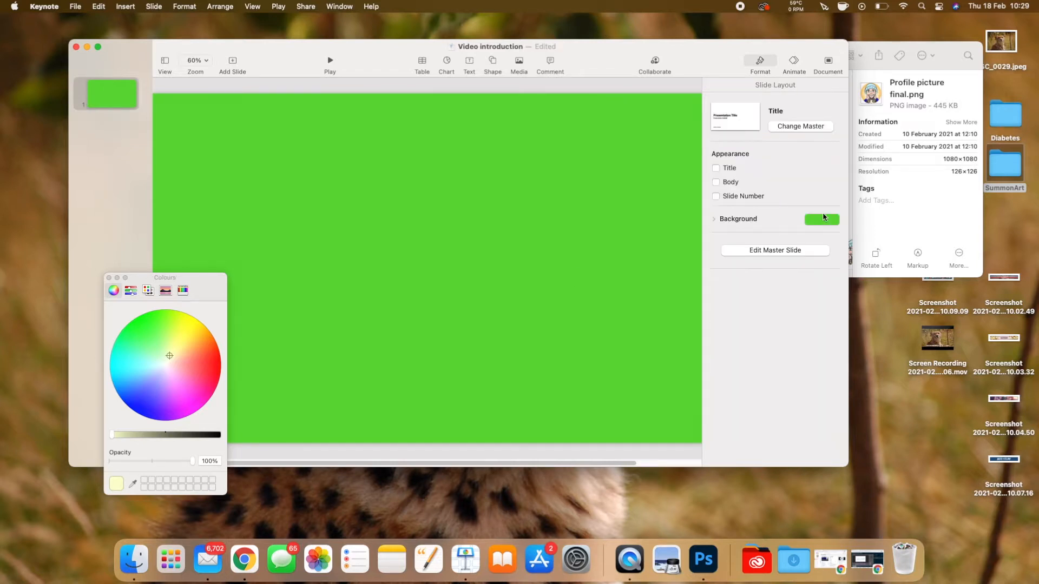
Place "Profile picture final.png" from the Finder's Profile pic folder onto the green slide.
left_click(918, 204)
left_click_drag(800, 165, 411, 308)
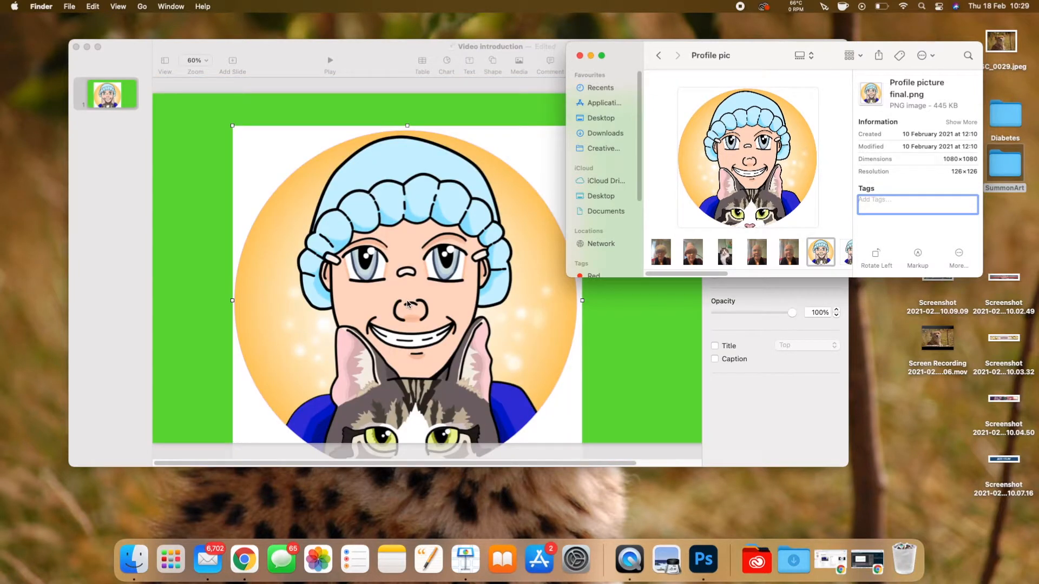
left_click(580, 344)
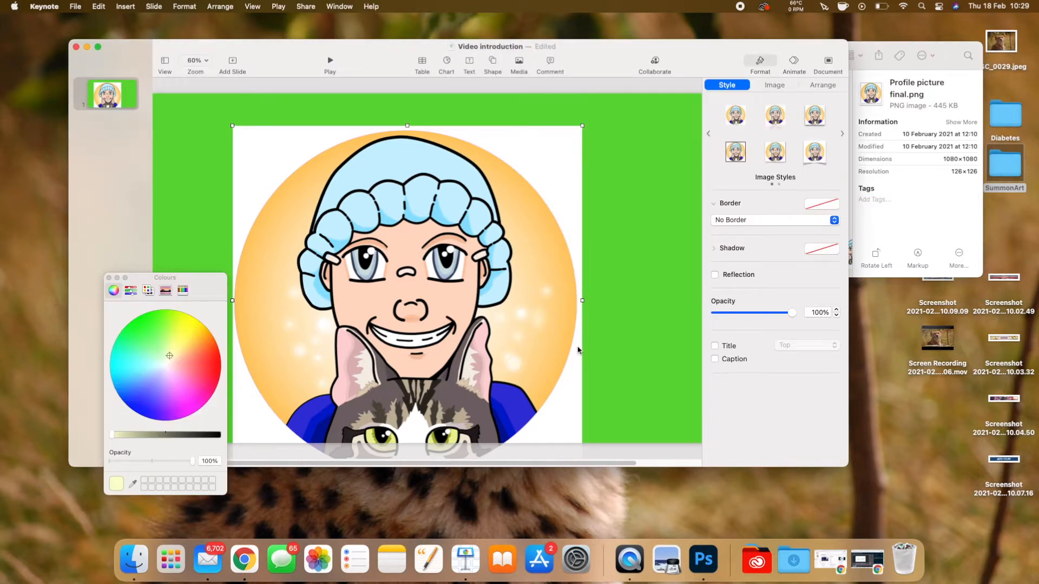
right_click(552, 323)
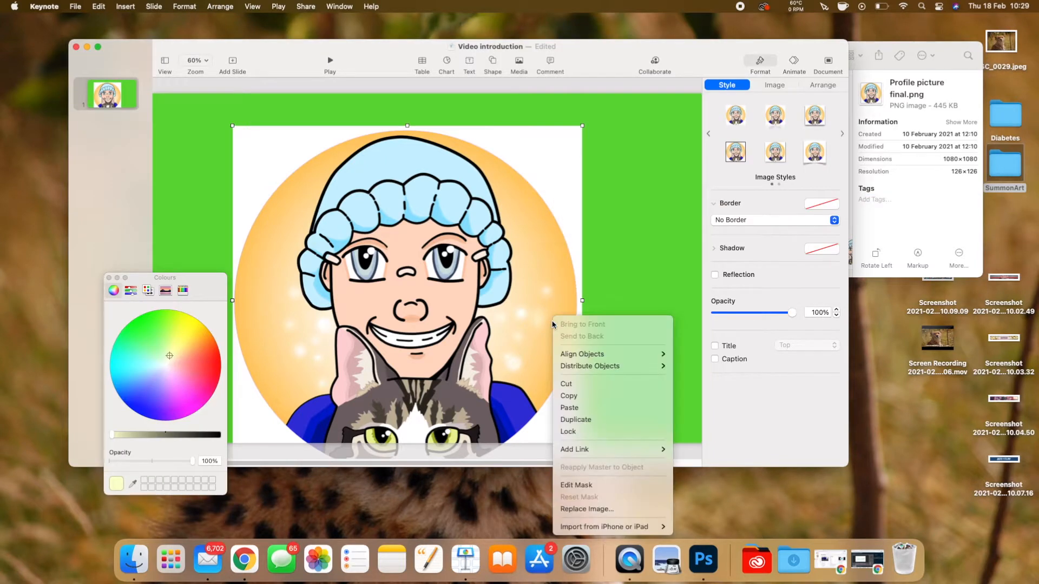
left_click(575, 485)
left_click_drag(584, 306, 582, 304)
right_click(582, 304)
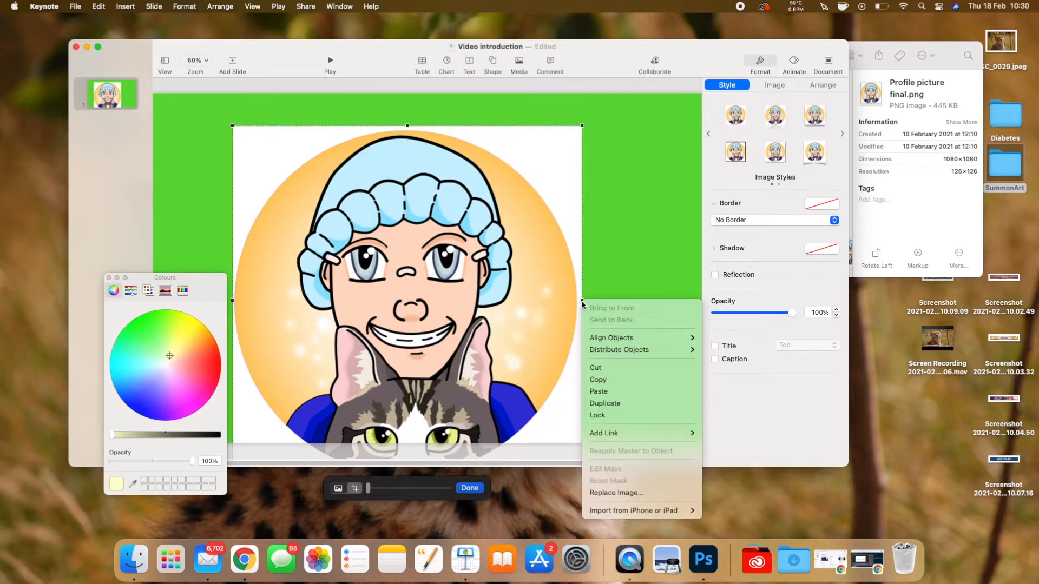
left_click(762, 187)
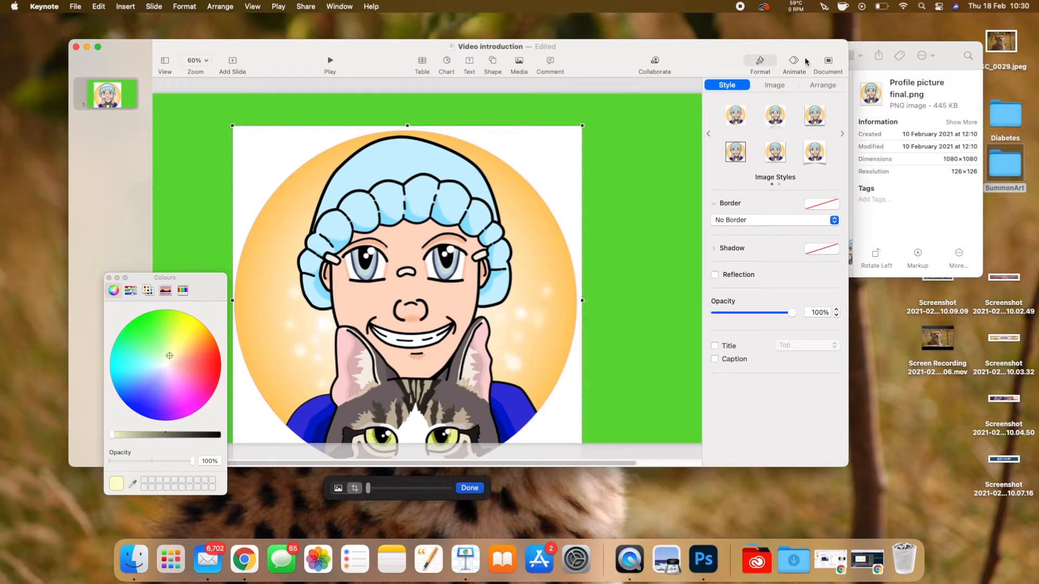
left_click(774, 87)
left_click(775, 177)
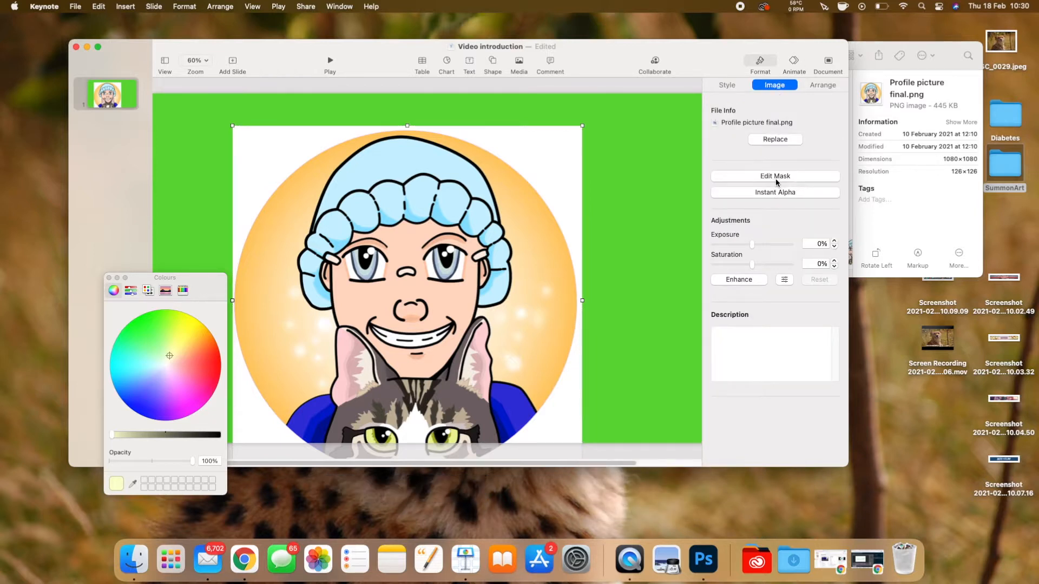
Shrink the profile picture to fit within the slide and move it to the middle.
scroll(514, 309, "down", 5)
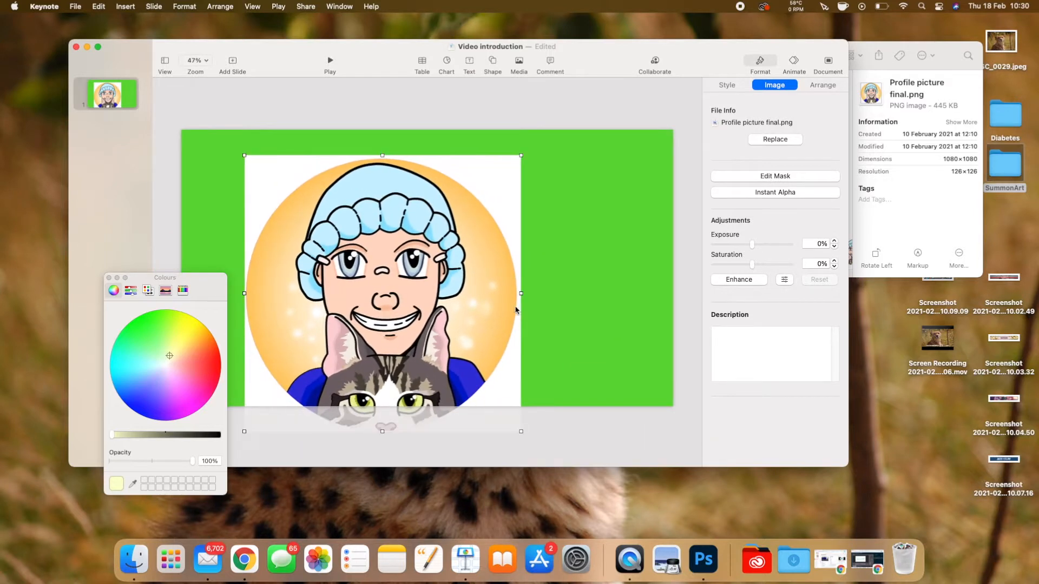
left_click(524, 295)
left_click(519, 297)
left_click_drag(520, 293, 526, 319)
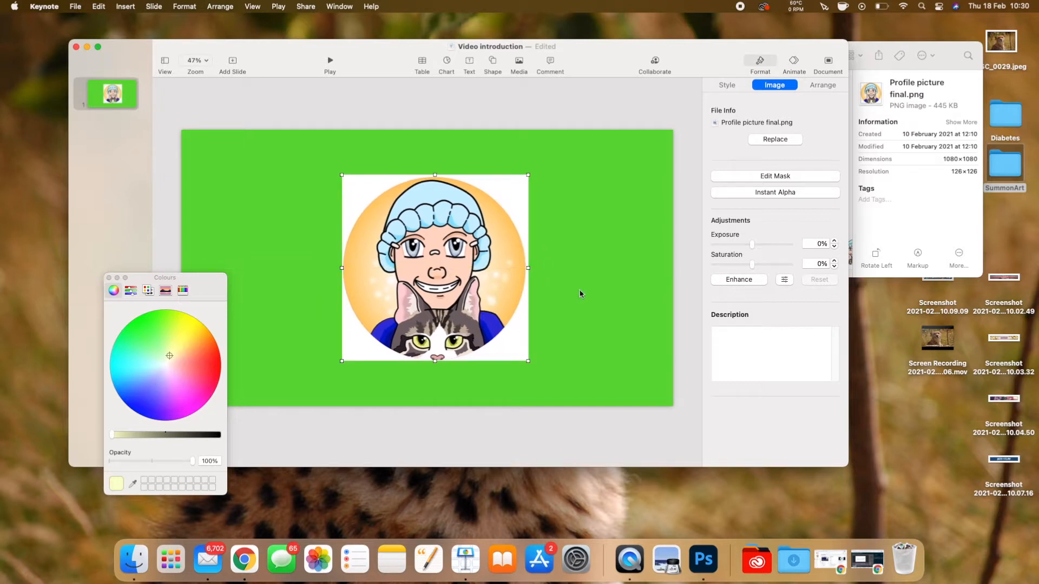
Try removing the profile picture's white background with Instant Alpha and undo it.
right_click(494, 308)
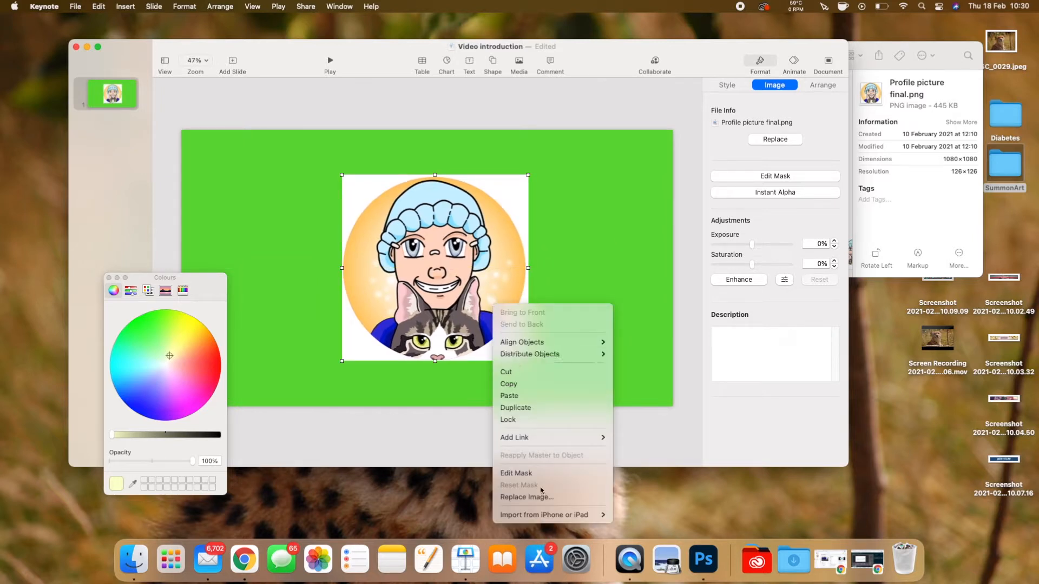
left_click(793, 85)
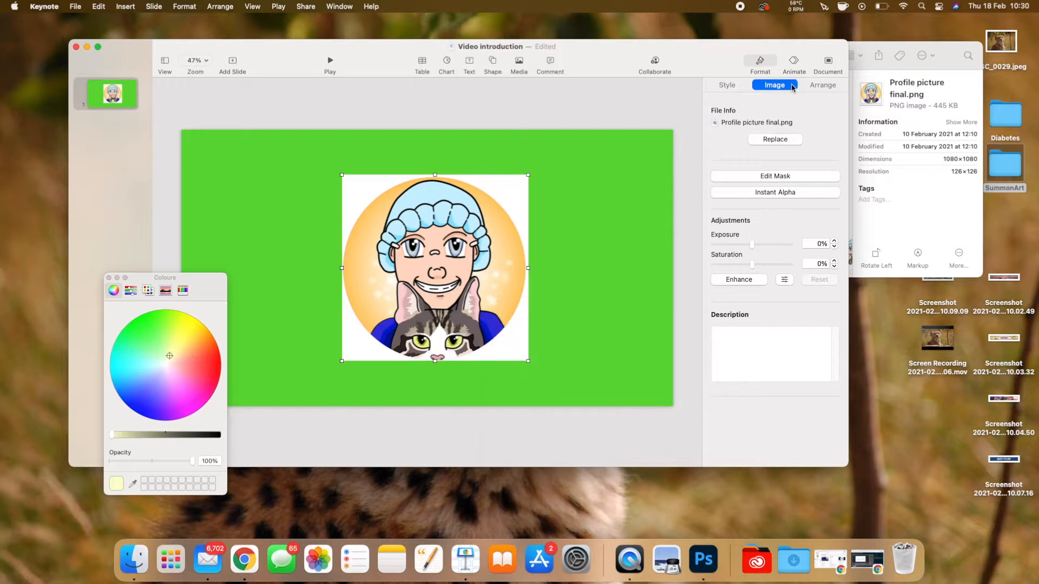
left_click(768, 193)
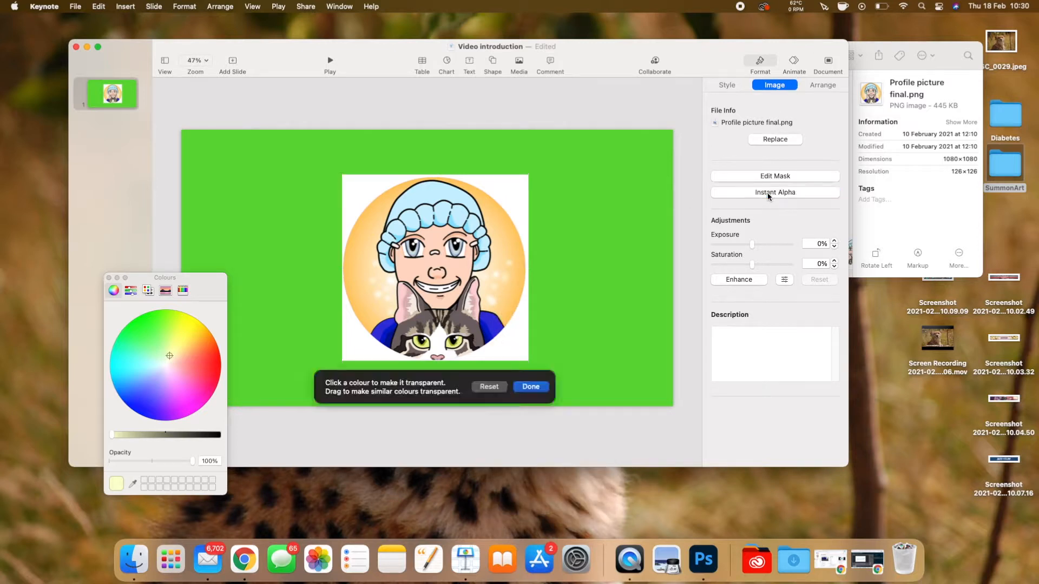
left_click(512, 351)
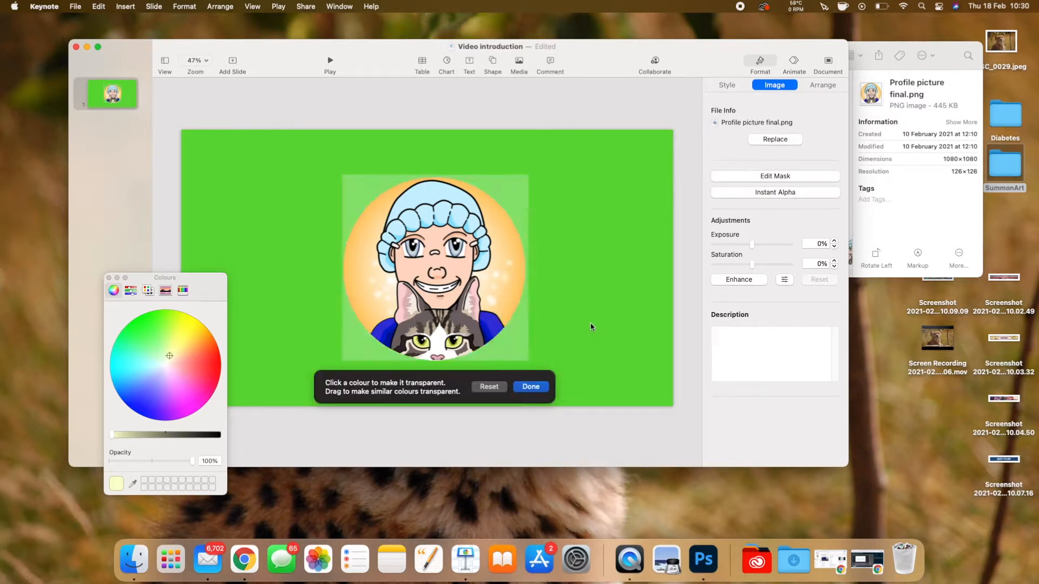
left_click(532, 387)
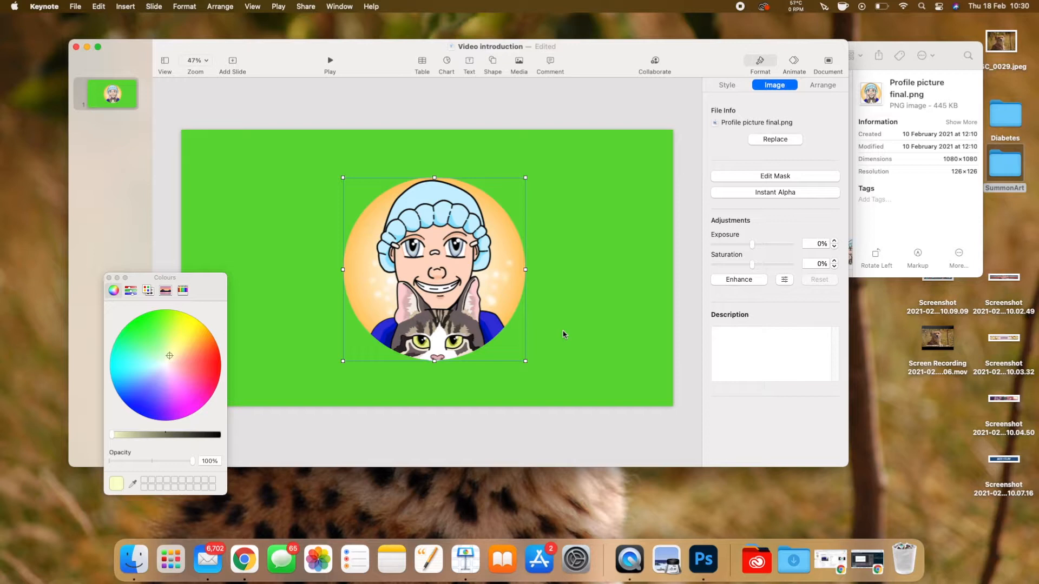
left_click(99, 7)
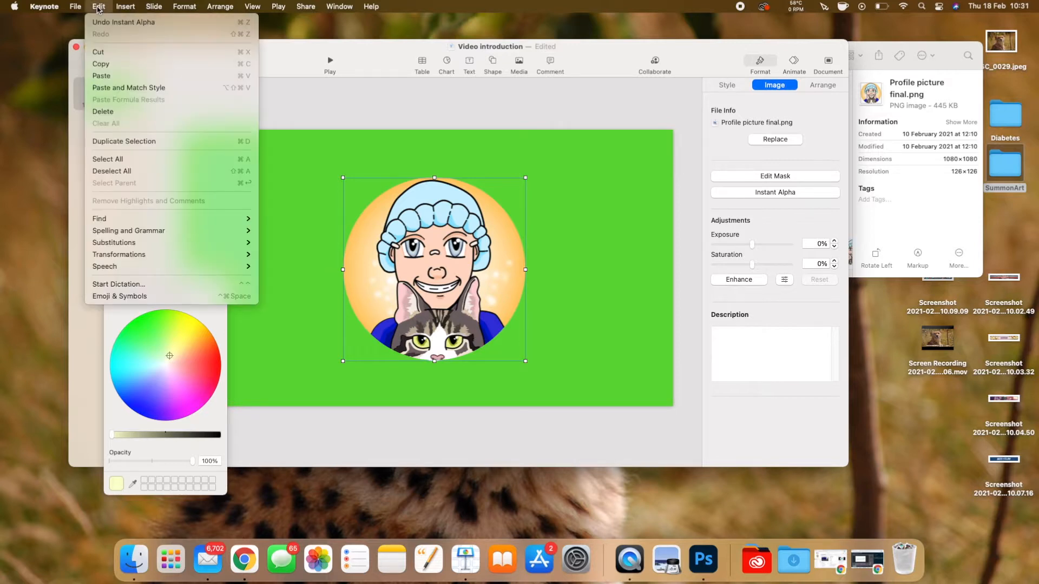
left_click(122, 22)
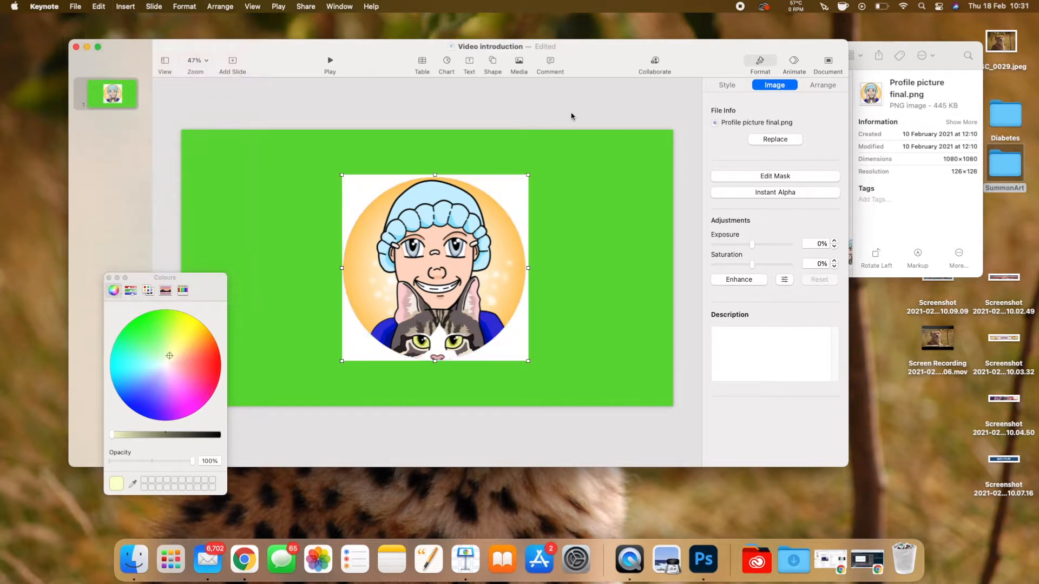
Make the white background around the circular profile picture transparent with Instant Alpha.
left_click(747, 193)
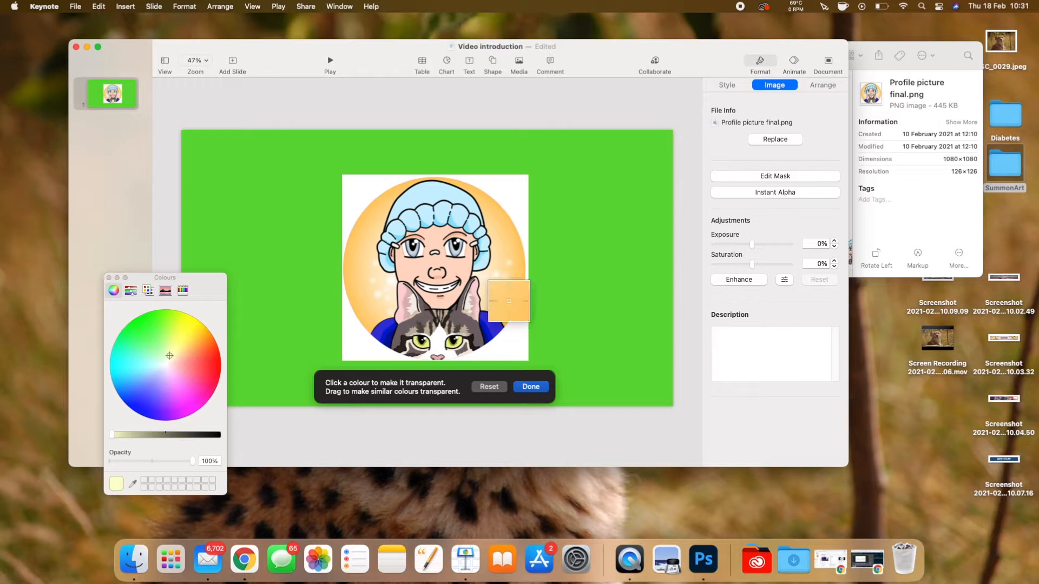
left_click(533, 388)
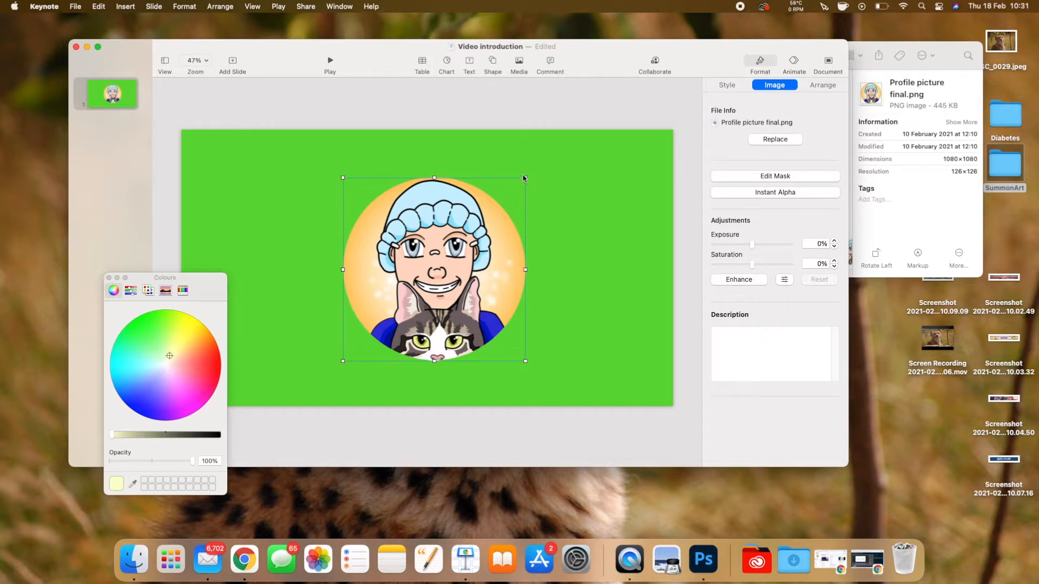
Fine-tune the profile picture's size and centre it on the slide.
left_click_drag(503, 229, 496, 227)
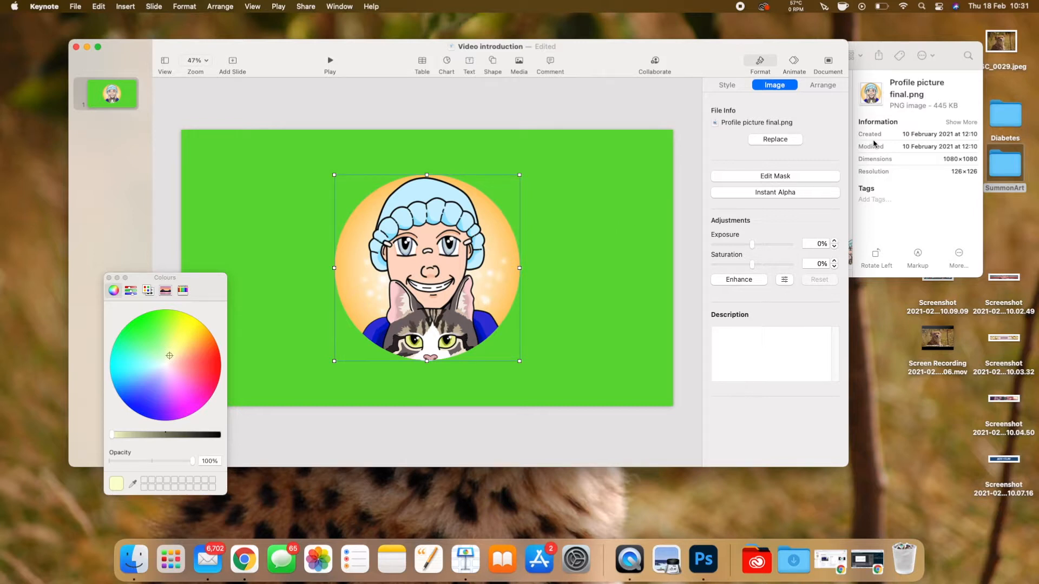
left_click(517, 178)
left_click(498, 233)
left_click_drag(518, 176, 521, 170)
left_click_drag(495, 240, 493, 241)
left_click_drag(520, 174, 507, 187)
left_click_drag(477, 232, 483, 228)
Add a Shimmer build-in effect to the profile picture, set its duration to 0.80 s and preview it.
left_click(794, 64)
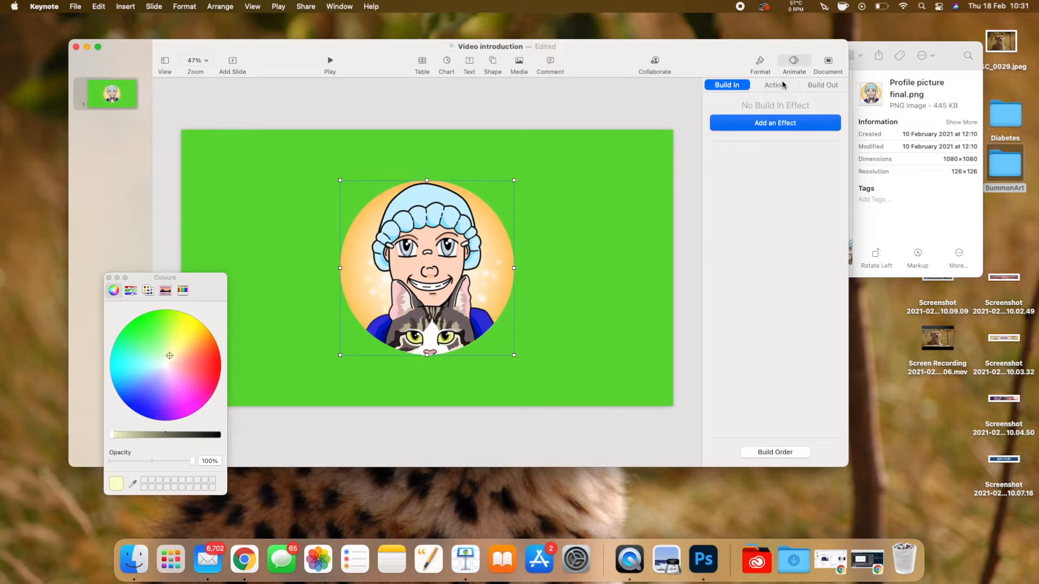
left_click(782, 124)
left_click(750, 179)
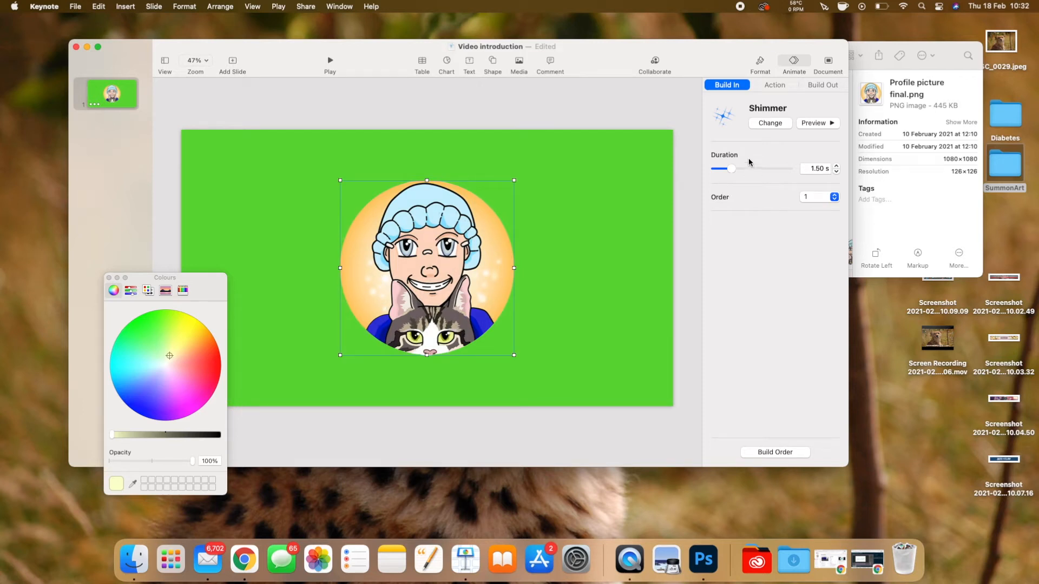
left_click_drag(729, 169, 724, 172)
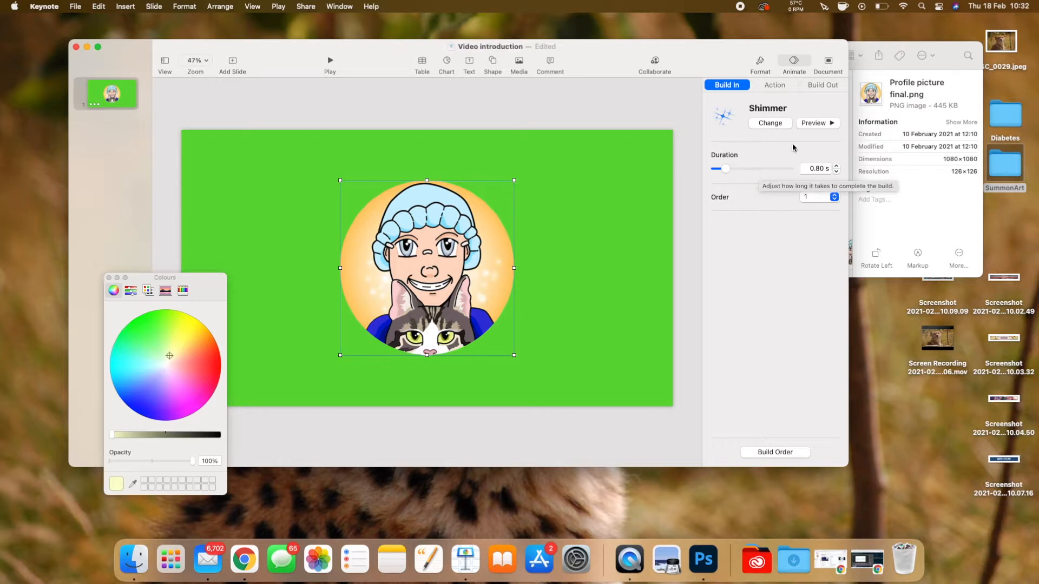
left_click(818, 125)
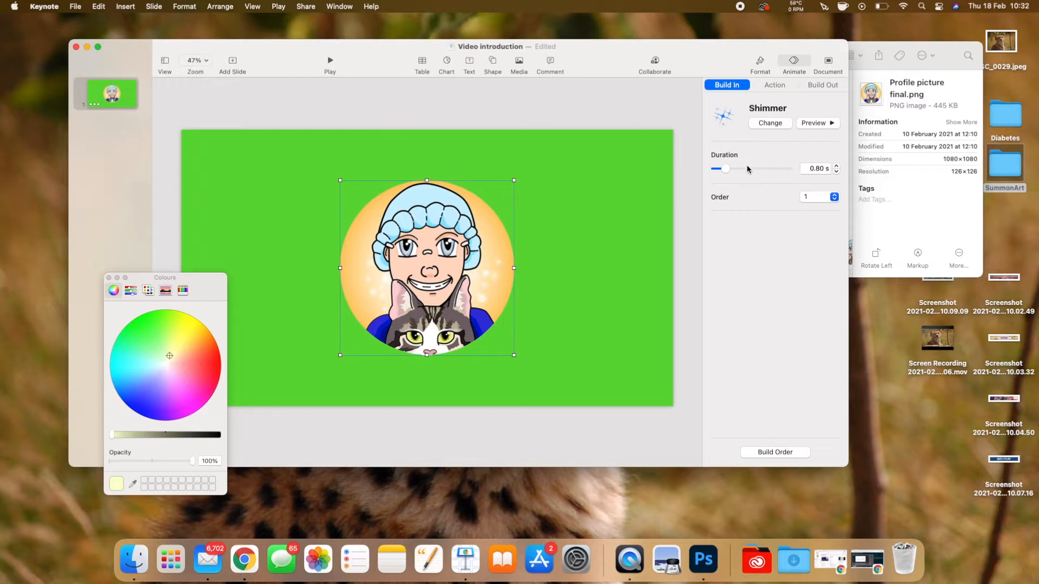
left_click(813, 198)
left_click(813, 198)
Try Appear and Sparkle as the picture's build-in effect, setting the Sparkle duration to 2.75 s.
left_click(764, 124)
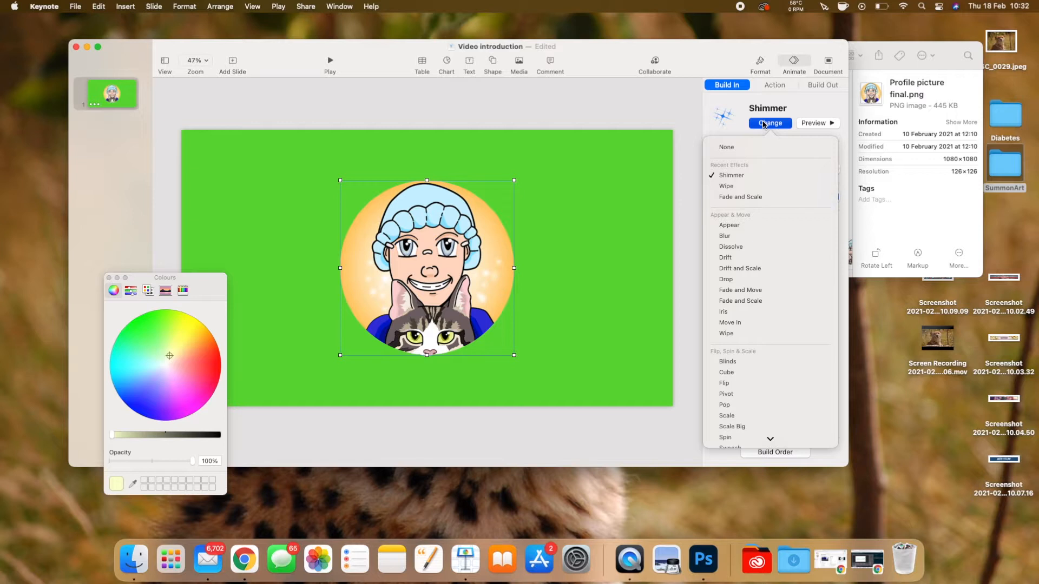
left_click(745, 225)
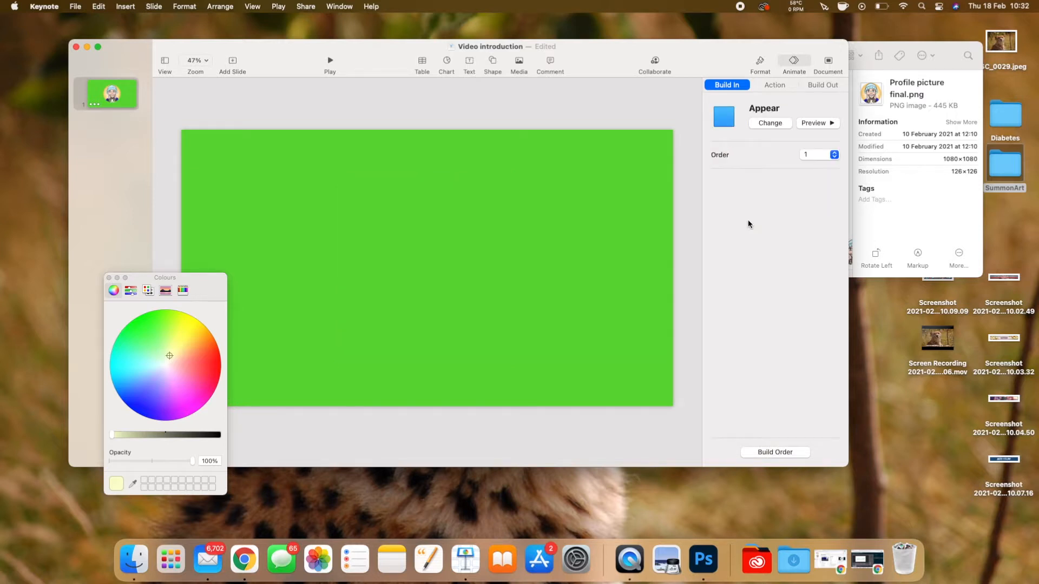
left_click(770, 124)
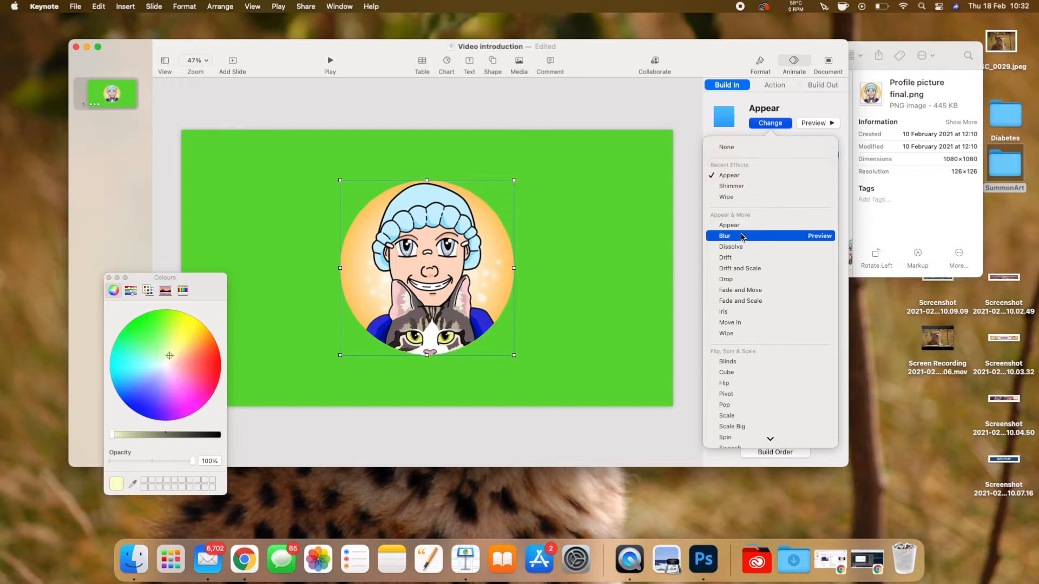
scroll(735, 394, "down", 5)
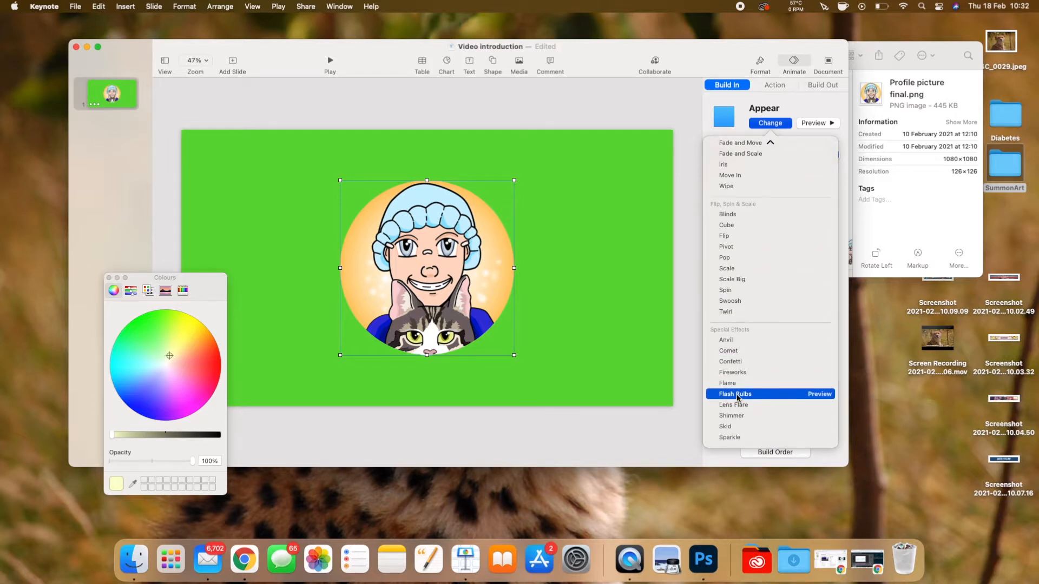
left_click(735, 437)
left_click_drag(730, 170, 741, 170)
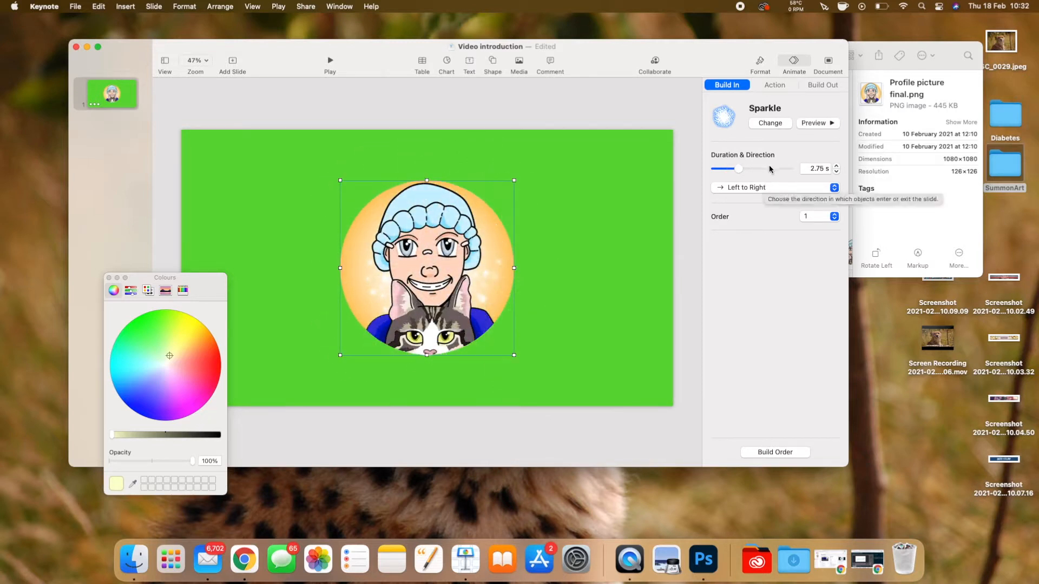
Try the Skid and Lens Flare build-in effects on the profile picture.
left_click(771, 124)
scroll(756, 389, "down", 5)
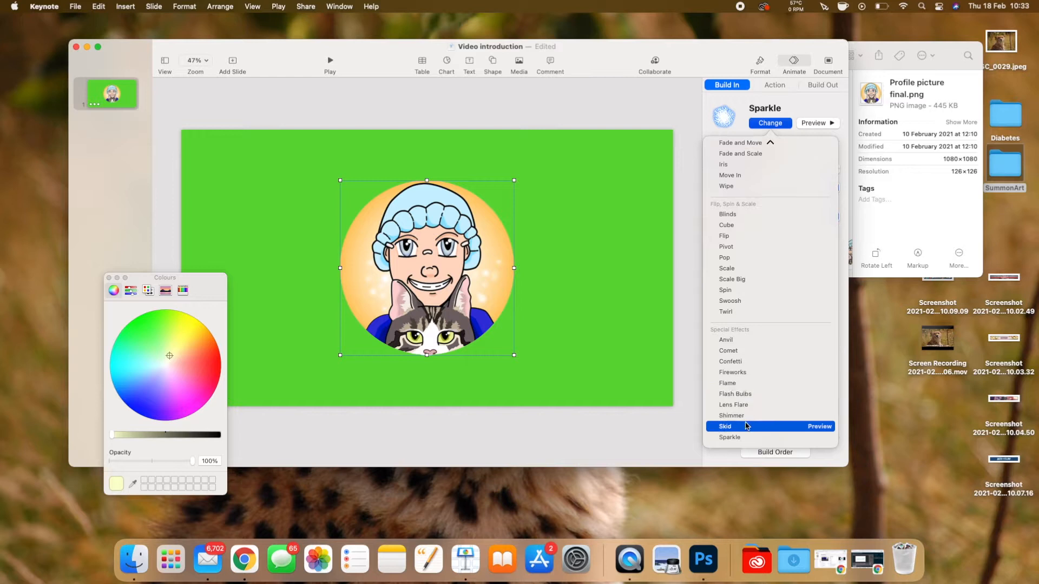
left_click(742, 427)
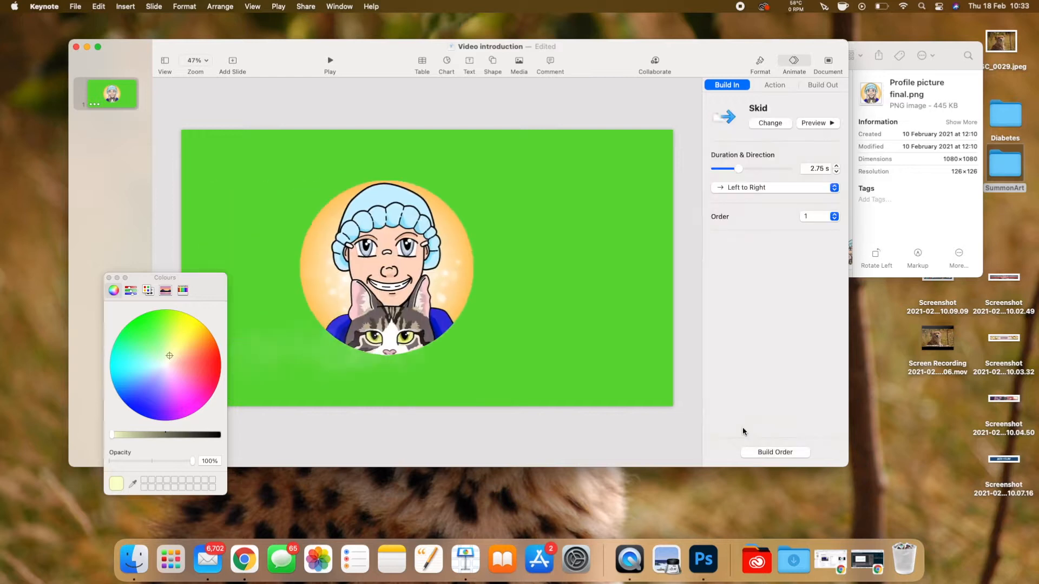
left_click(763, 124)
scroll(741, 351, "down", 5)
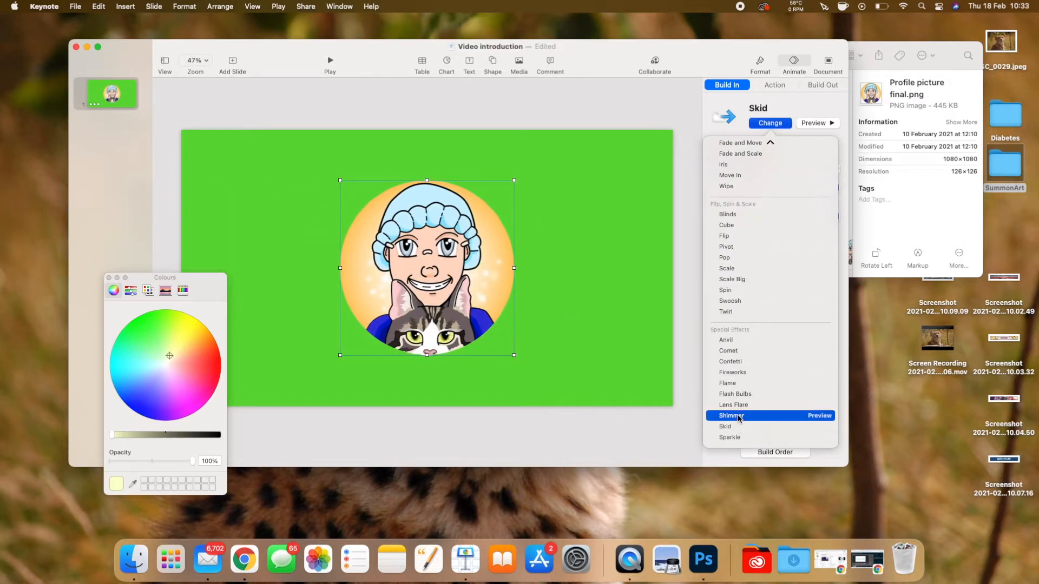
left_click(737, 405)
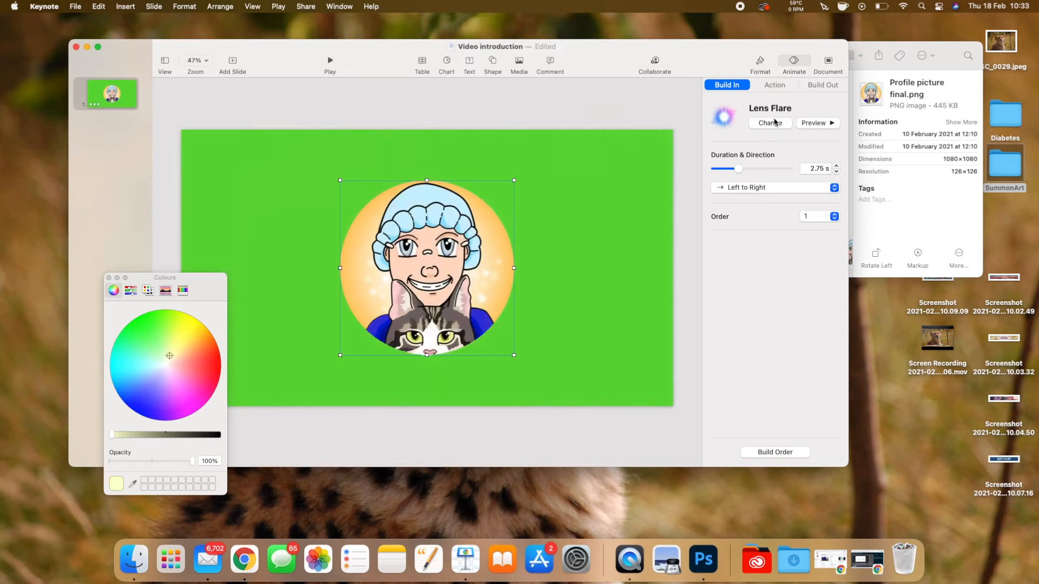
Try the Flash Bulbs and Flame build-in effects on the profile picture.
left_click(769, 124)
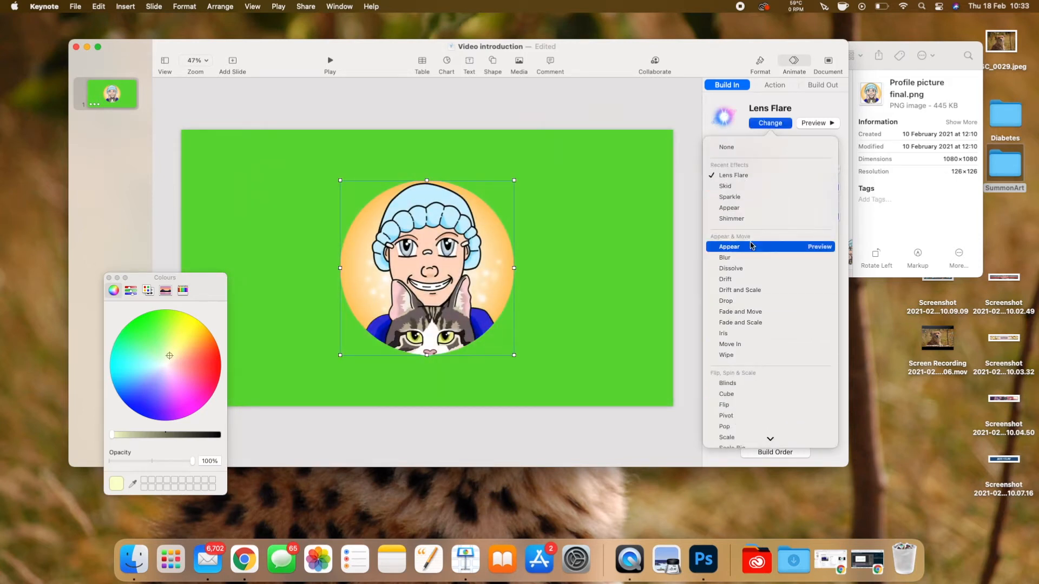
scroll(749, 271, "down", 5)
left_click(749, 399)
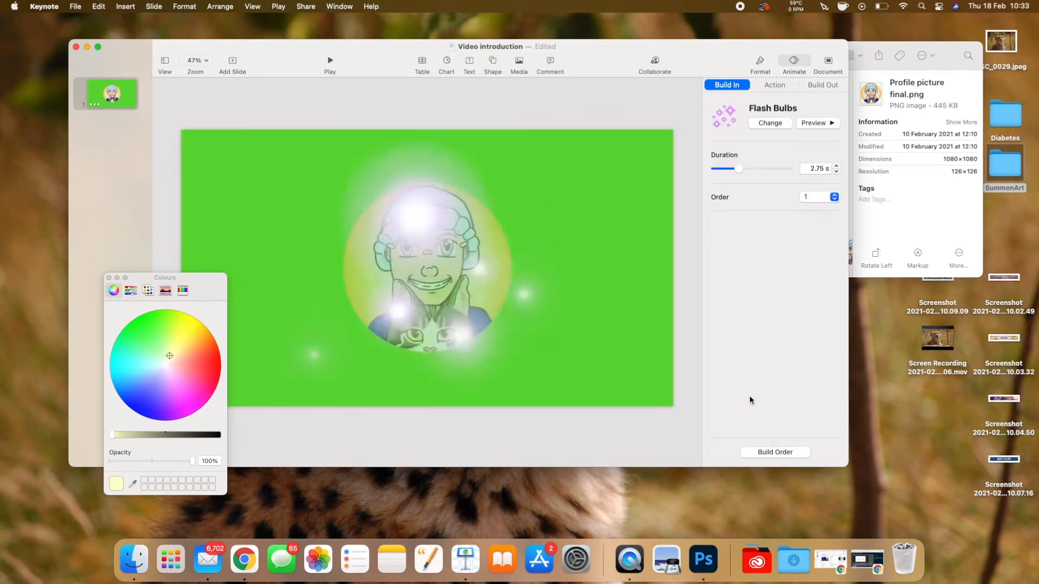
left_click(767, 124)
scroll(746, 400, "down", 3)
left_click(746, 384)
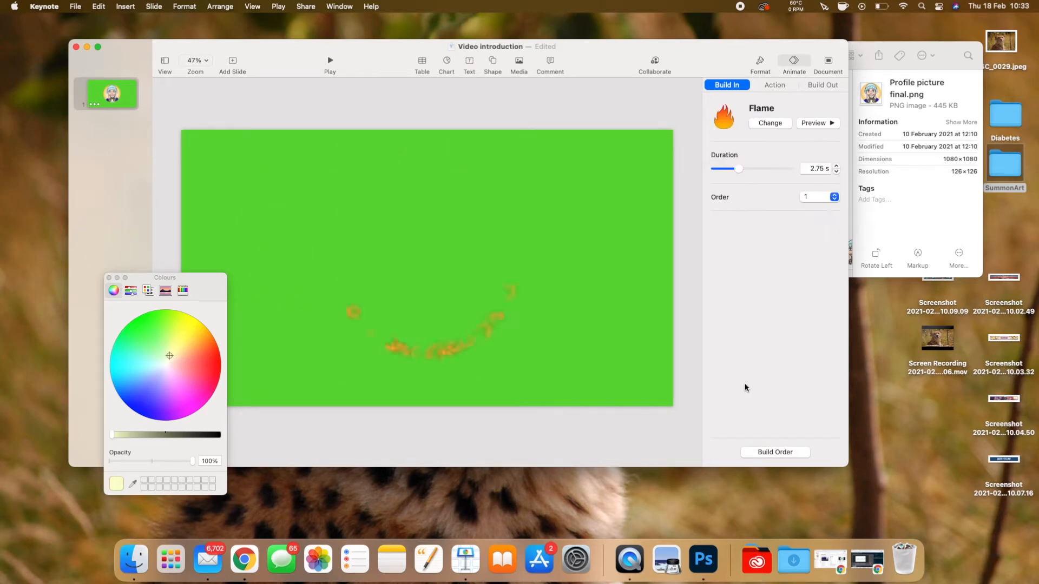
Try the Fireworks and Comet build-in effects on the profile picture.
left_click(767, 123)
scroll(747, 374, "down", 3)
left_click(741, 378)
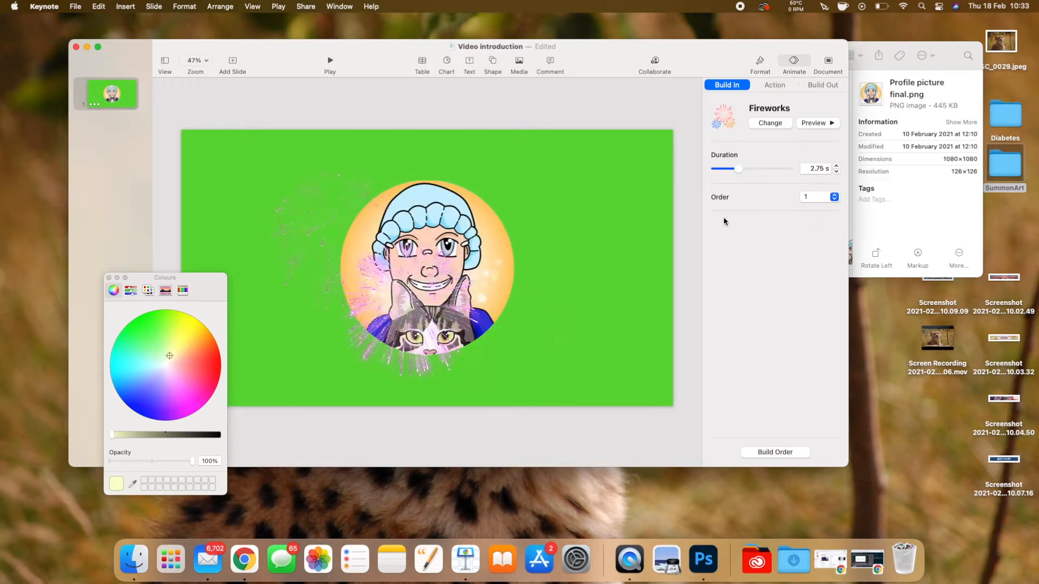
left_click(770, 124)
scroll(720, 411, "down", 3)
scroll(720, 411, "down", 3)
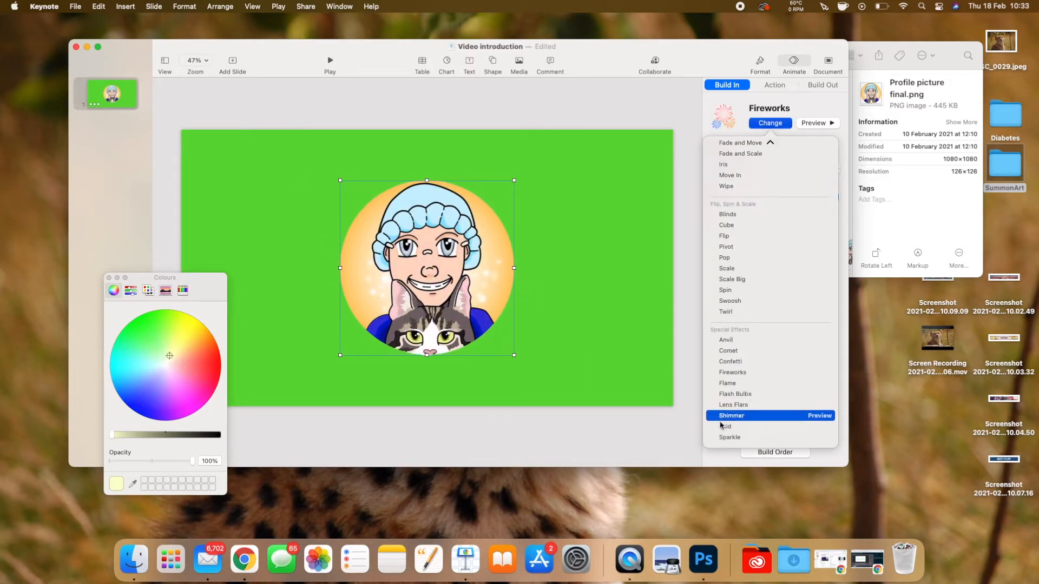
left_click(729, 351)
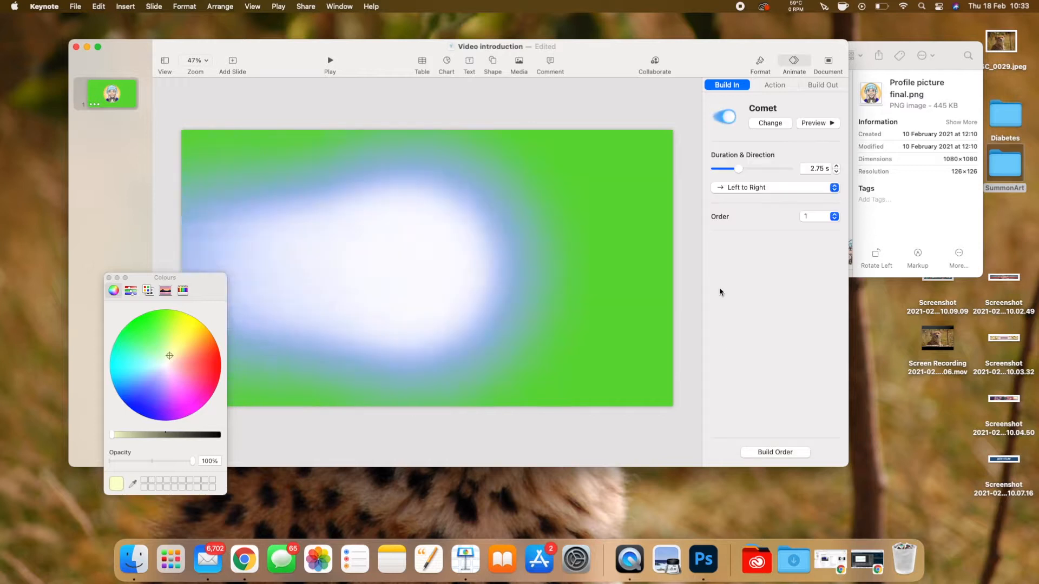
Switch the profile picture's build-in effect back to Shimmer.
left_click(772, 124)
scroll(738, 343, "down", 4)
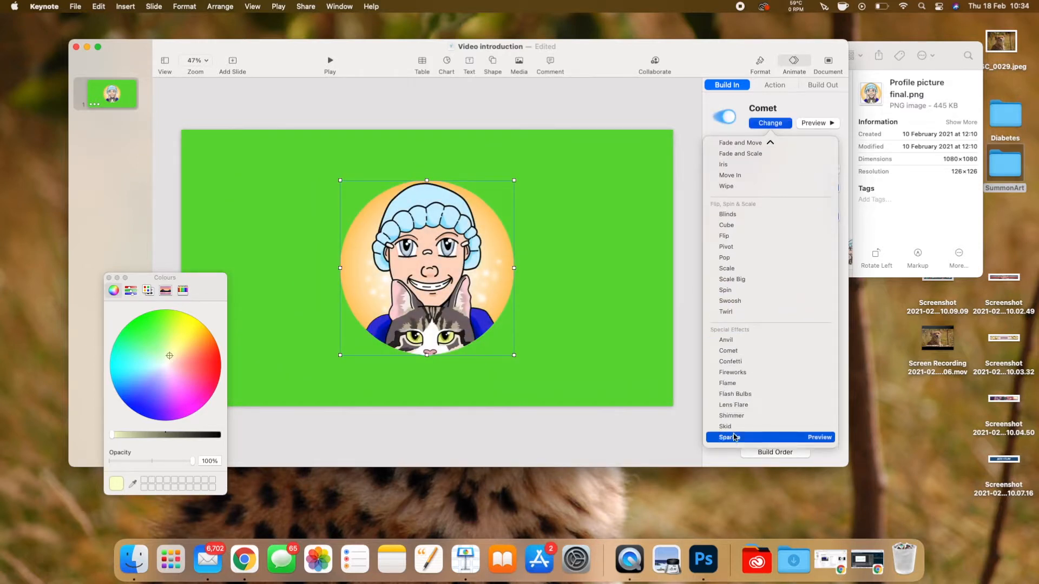
left_click(732, 415)
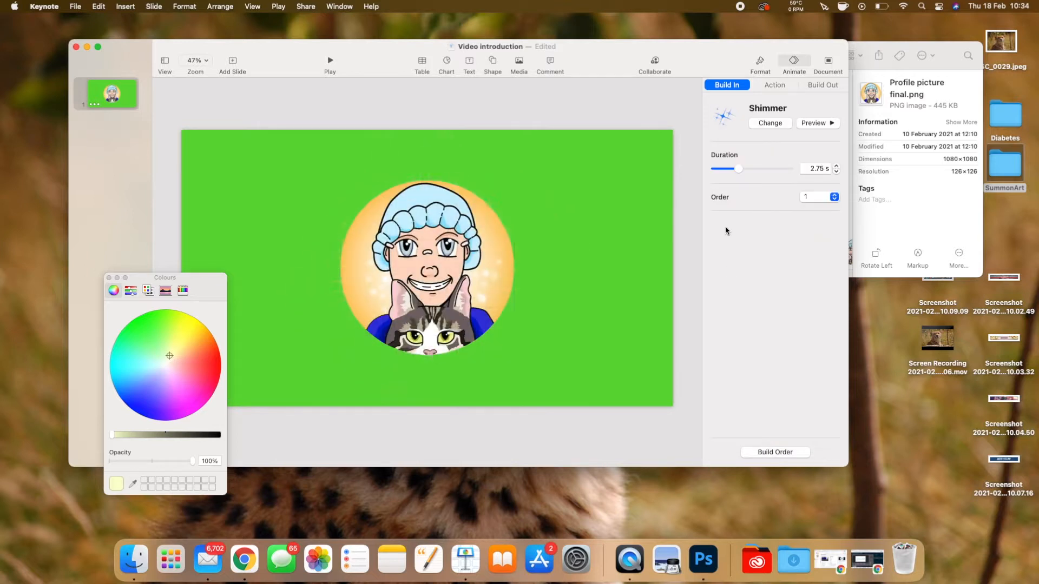
Change the profile picture's build-in effect to Sparkle with a duration of 2.25 s and preview it.
left_click(768, 123)
scroll(752, 428, "down", 3)
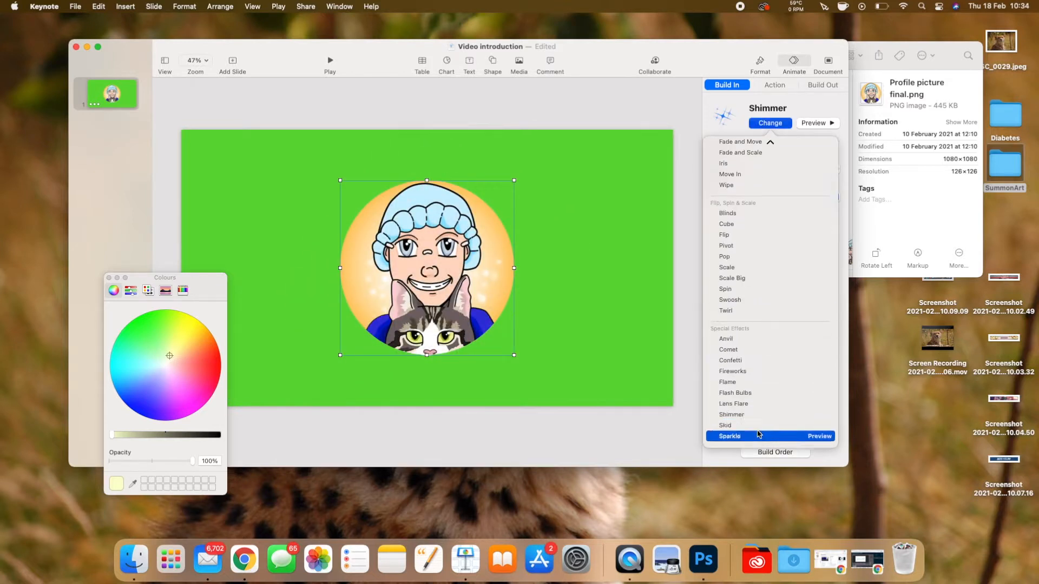
left_click(750, 437)
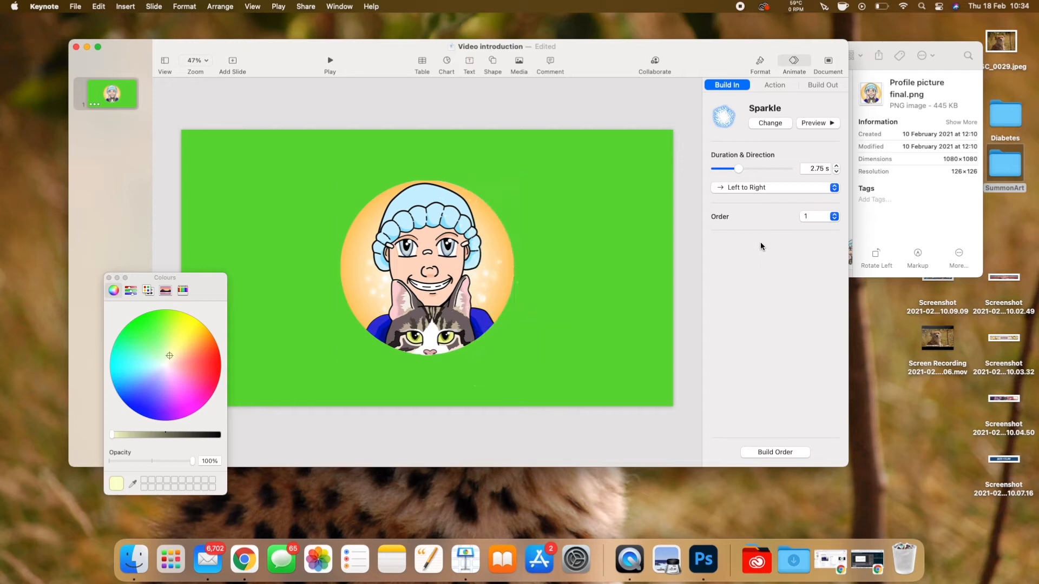
mouse_move(737, 173)
left_mouse_down()
mouse_move(713, 169)
mouse_move(728, 171)
left_mouse_up()
left_click(820, 123)
left_click(810, 124)
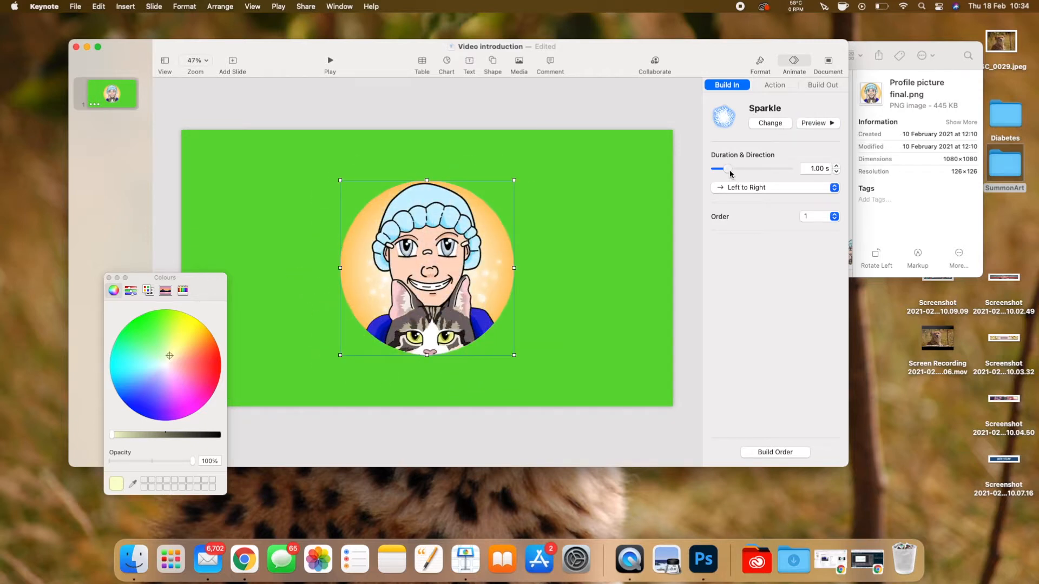
left_click_drag(730, 173, 737, 172)
left_click(801, 122)
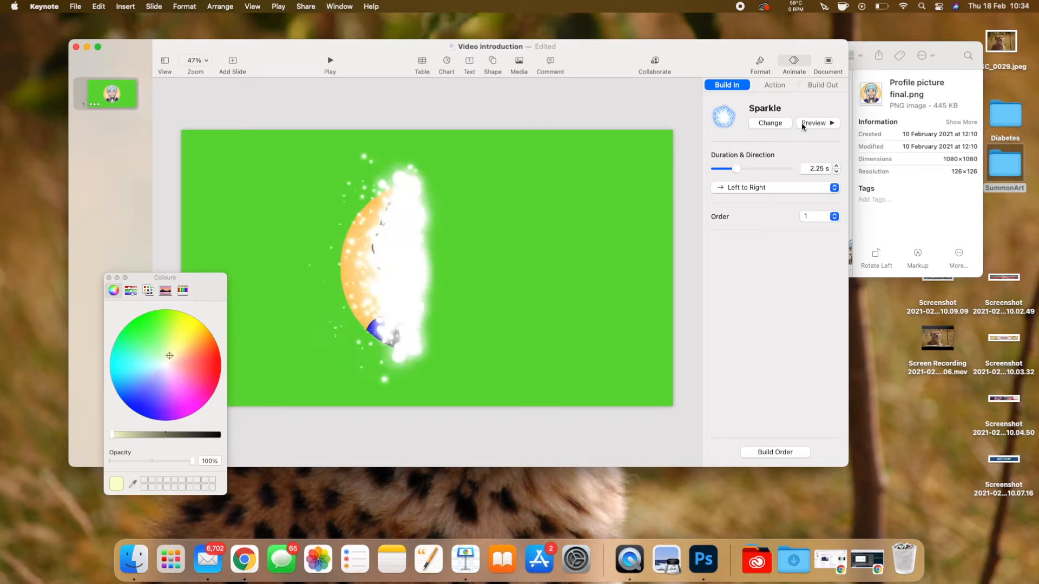
Add an Opacity action to the profile picture with order 1 and preview the Sparkle build-in.
left_click(773, 86)
left_click(772, 124)
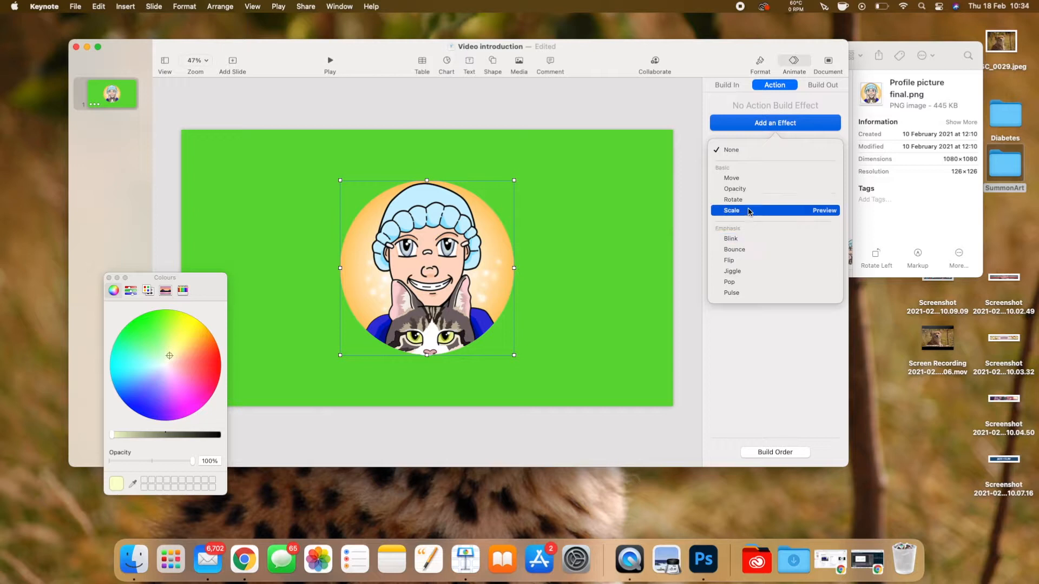
left_click(744, 189)
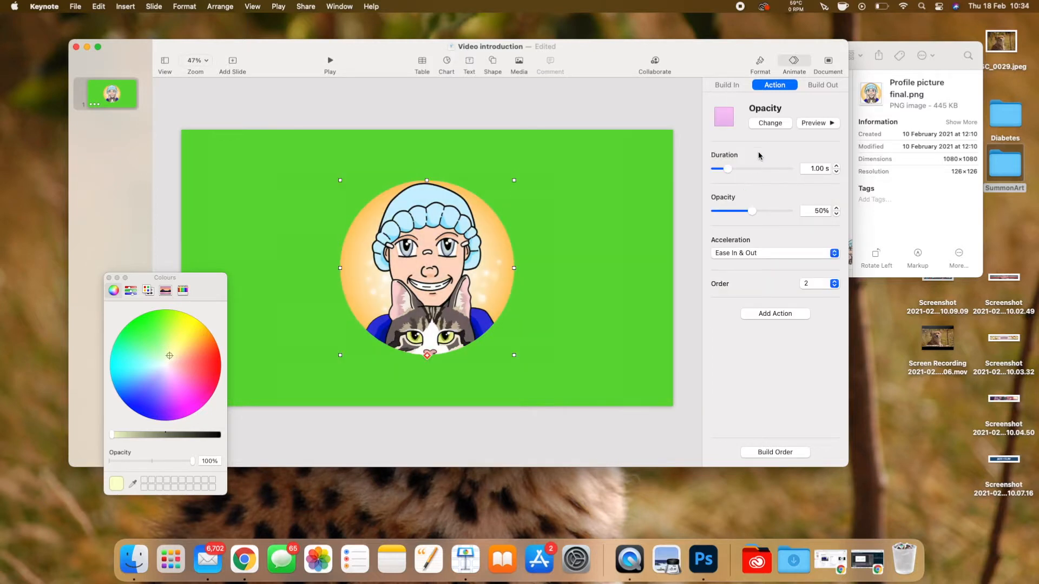
left_click(818, 285)
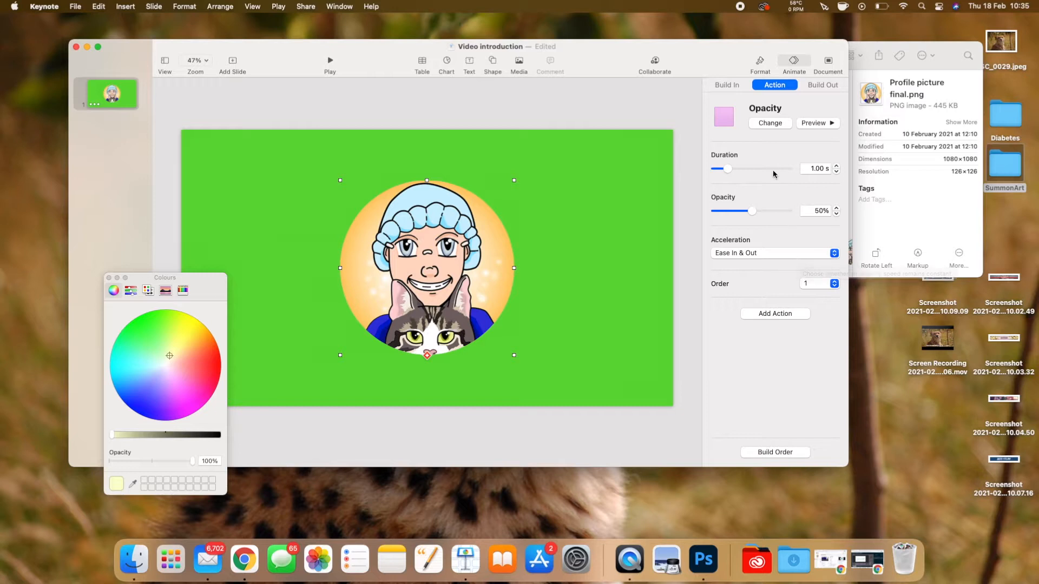
left_click(739, 87)
left_click(814, 123)
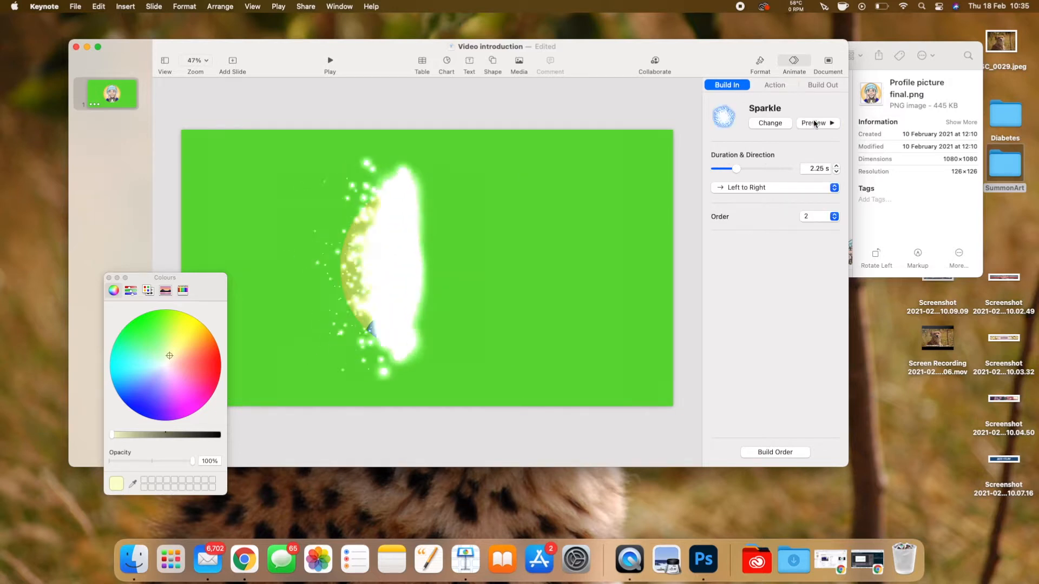
Set the Opacity action to 21% opacity with a duration of 6.75 s and preview it.
left_click(779, 89)
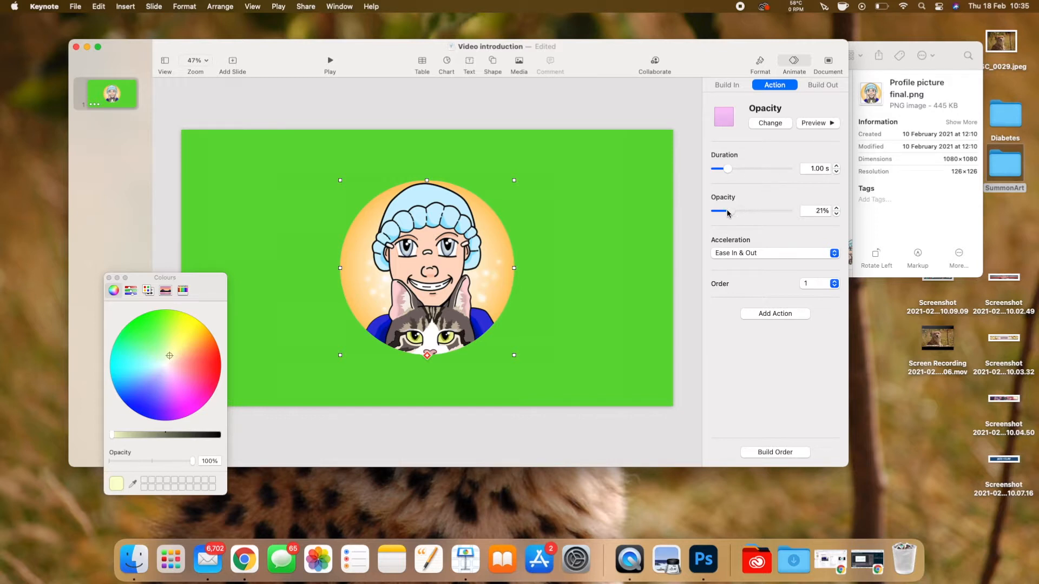
left_click_drag(728, 168, 751, 169)
left_click(817, 123)
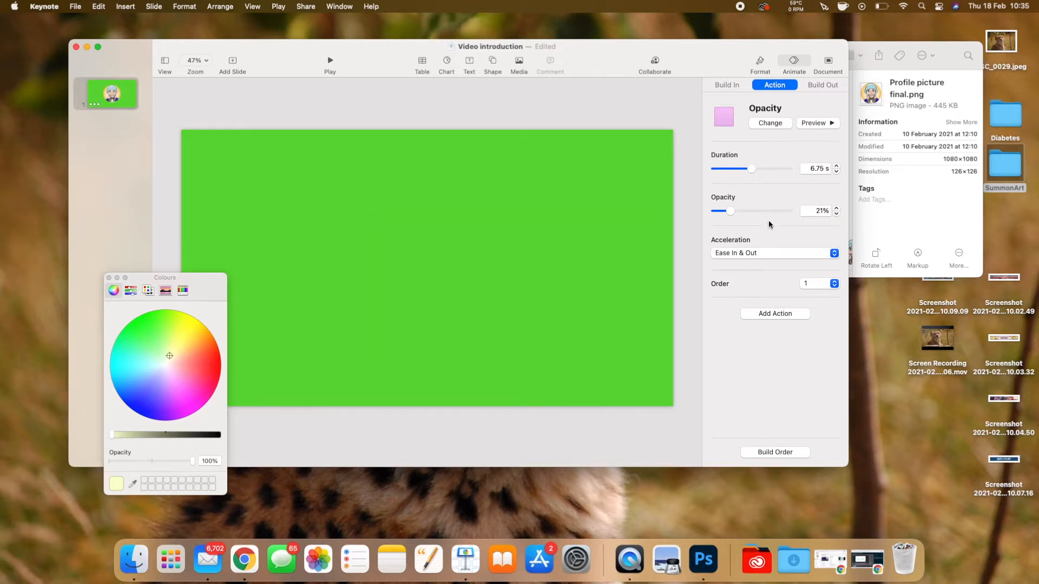
left_click(815, 124)
Set the Opacity action's duration to 1.00 s and acceleration to Ease In, adjust its opacity level and preview it.
left_click_drag(751, 170, 728, 169)
left_click_drag(730, 211, 759, 211)
left_click(760, 254)
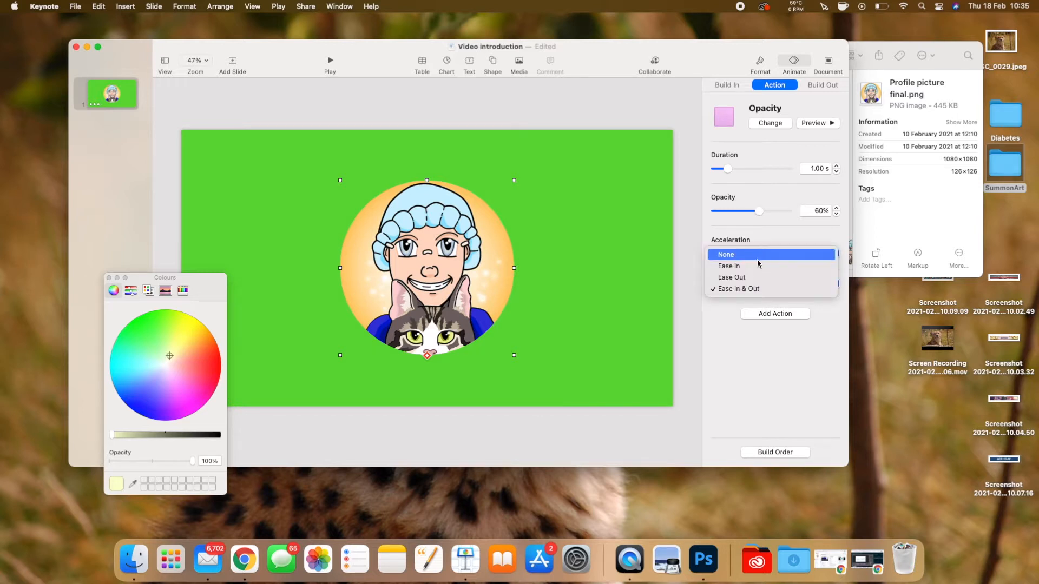
left_click(756, 266)
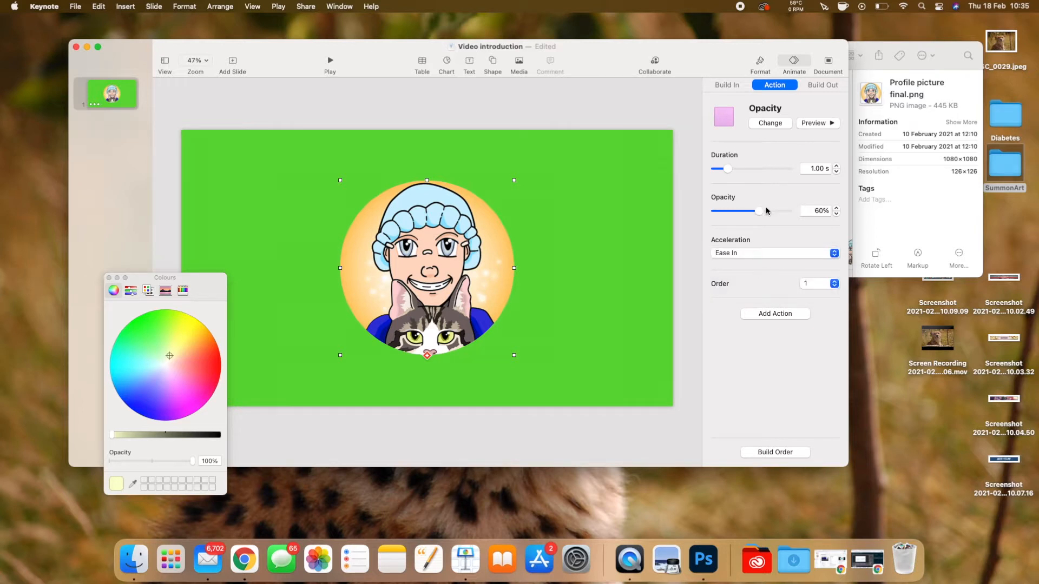
left_click_drag(759, 211, 746, 211)
left_click(811, 124)
Shorten the action's duration to 0.80 s and change the action effect to Pulse.
left_click_drag(749, 171, 725, 175)
left_click(781, 124)
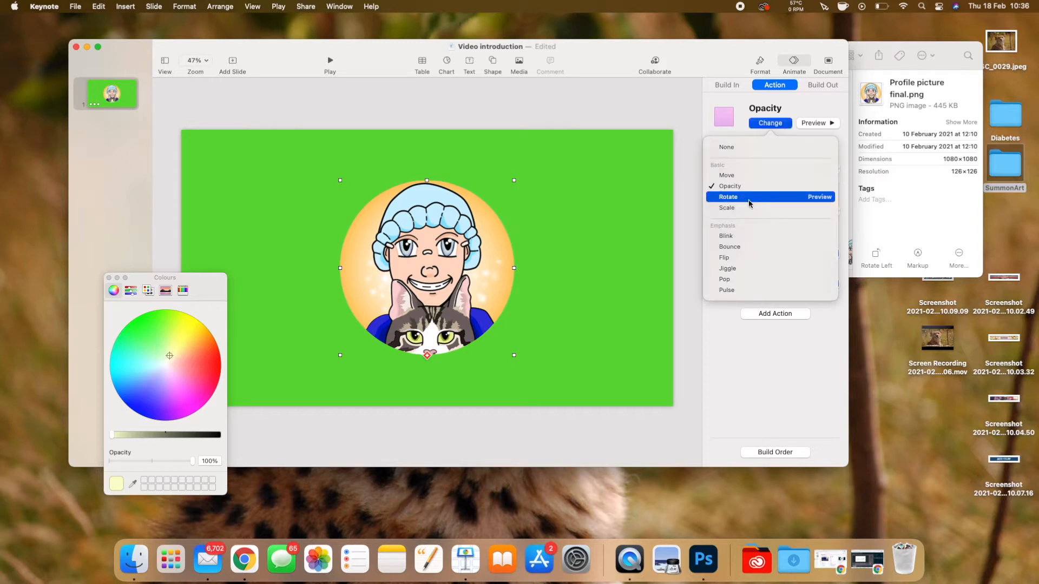
left_click(737, 290)
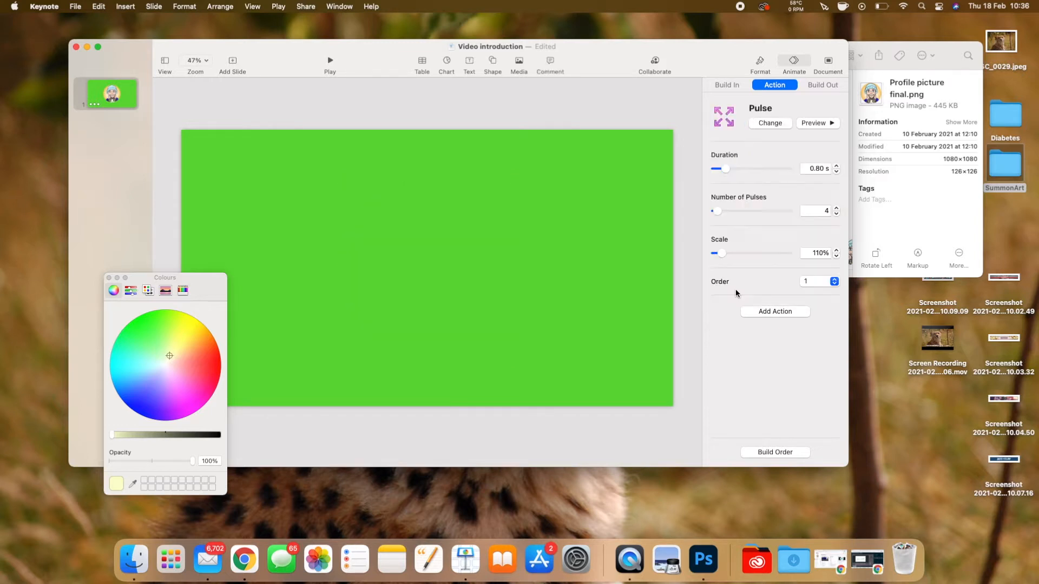
Change the profile picture's action effect to Jiggle, set its duration to 2.75 s and preview it.
left_click(753, 122)
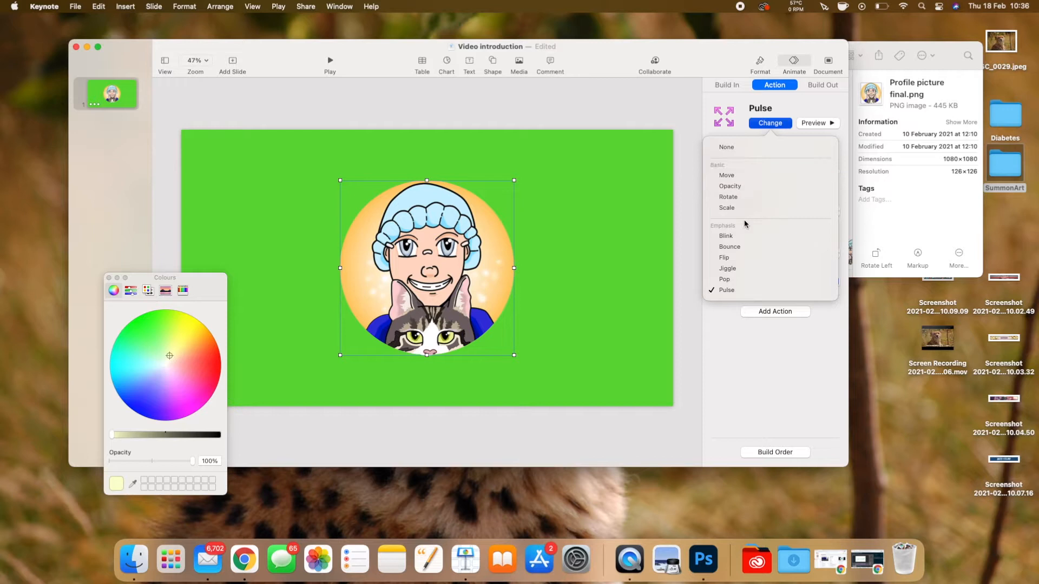
left_click(740, 269)
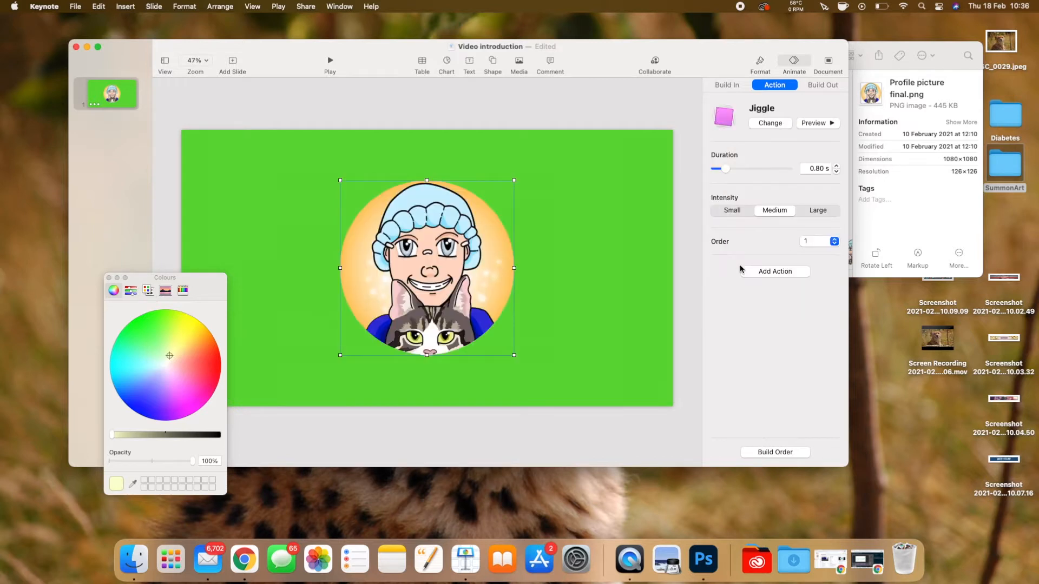
left_click(813, 123)
left_click_drag(726, 167, 777, 168)
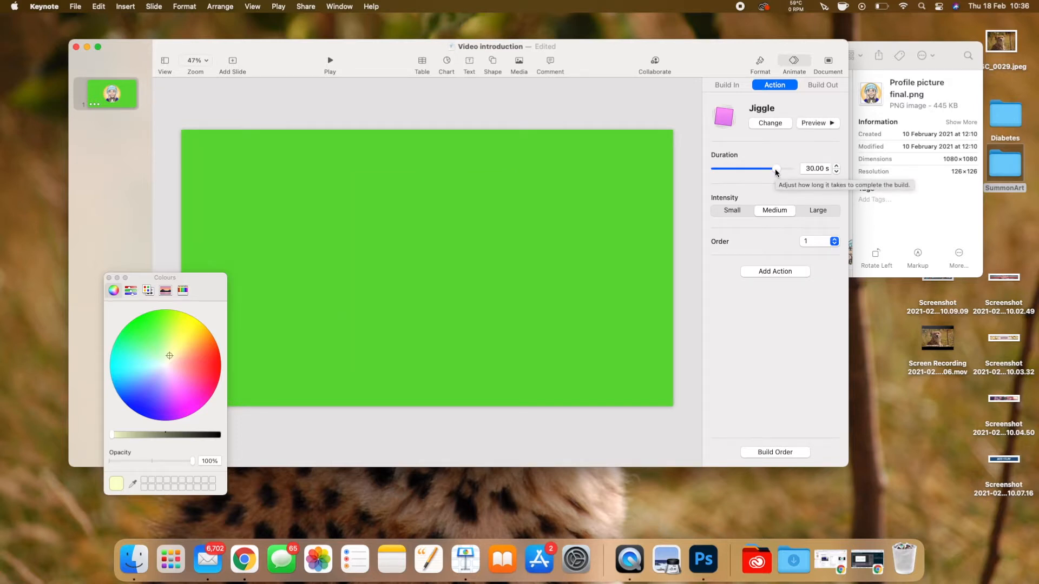
left_click_drag(775, 167, 738, 168)
left_click(812, 123)
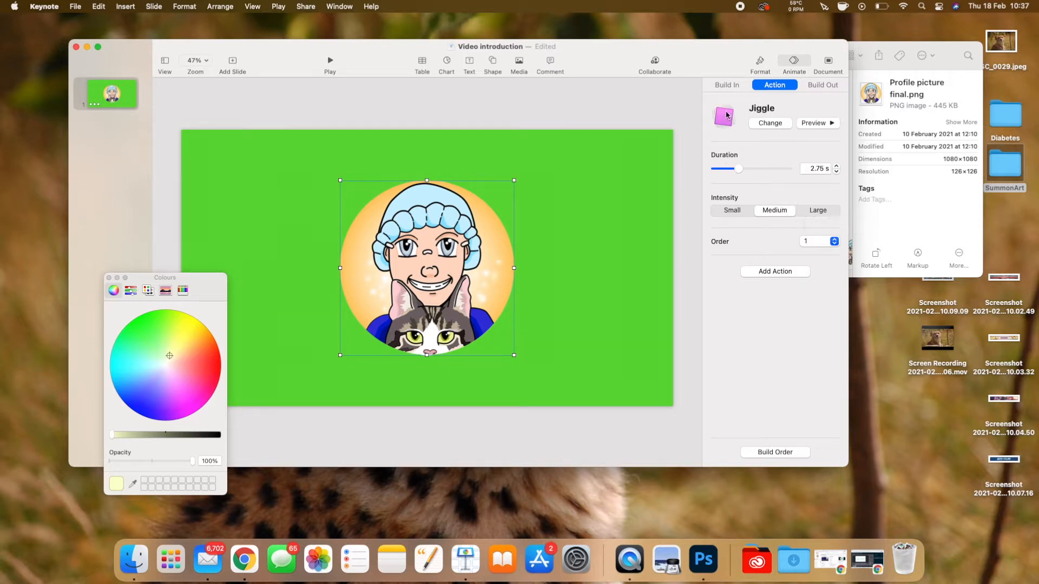
Change the profile picture's action effect to Scale, shorten its duration to 1.00 s and preview it.
left_click(768, 124)
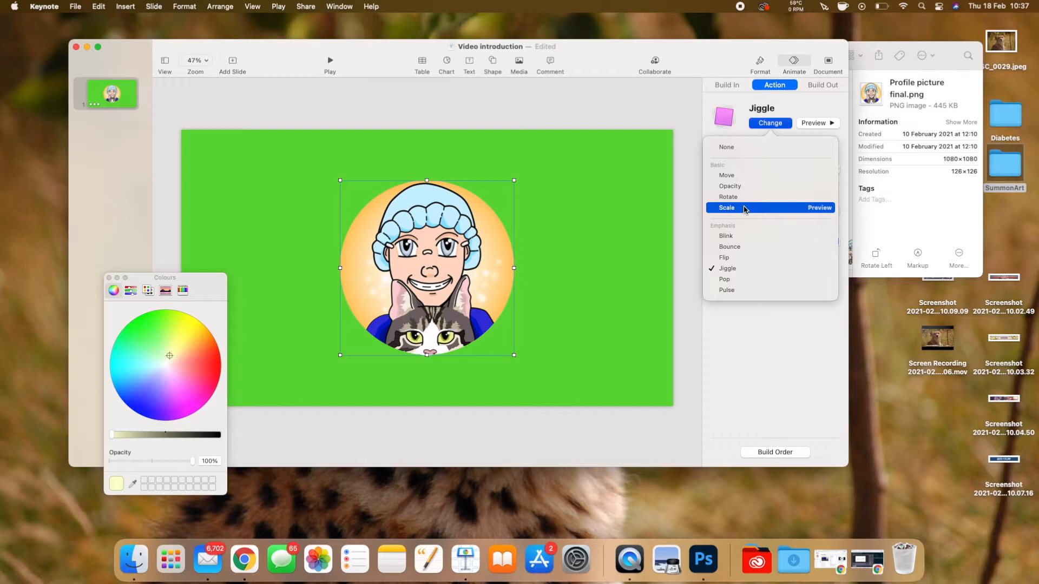
left_click(743, 208)
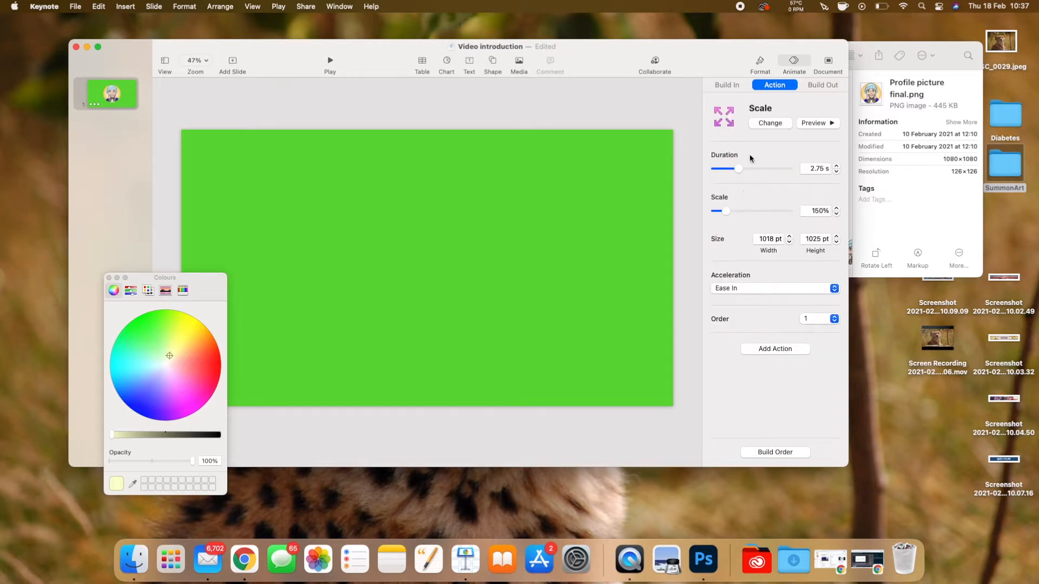
left_click(820, 123)
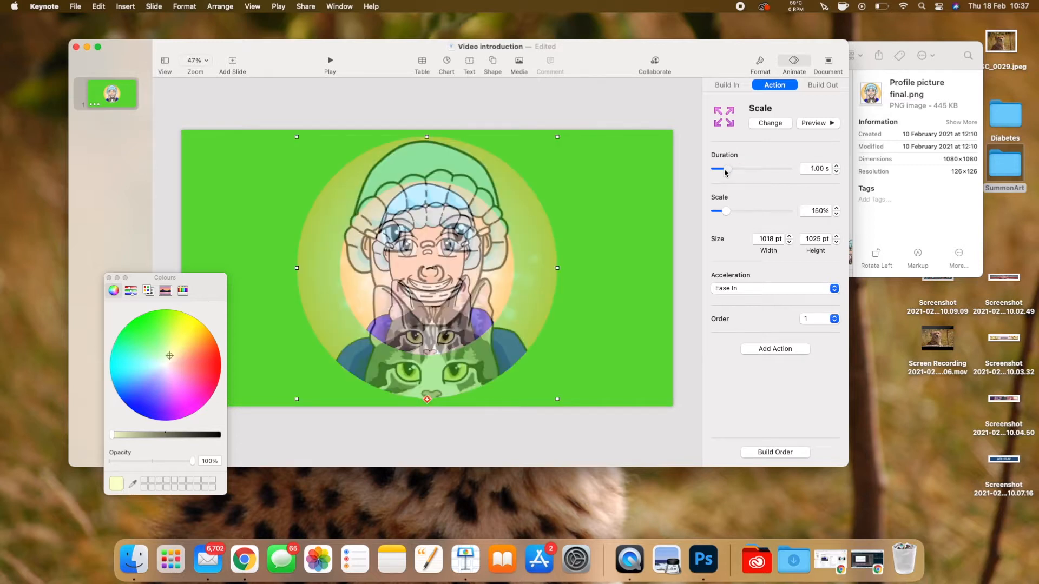
left_click(807, 124)
Preview the Sparkle build-in and remove the action effect from the profile picture.
left_click(745, 87)
left_click(814, 124)
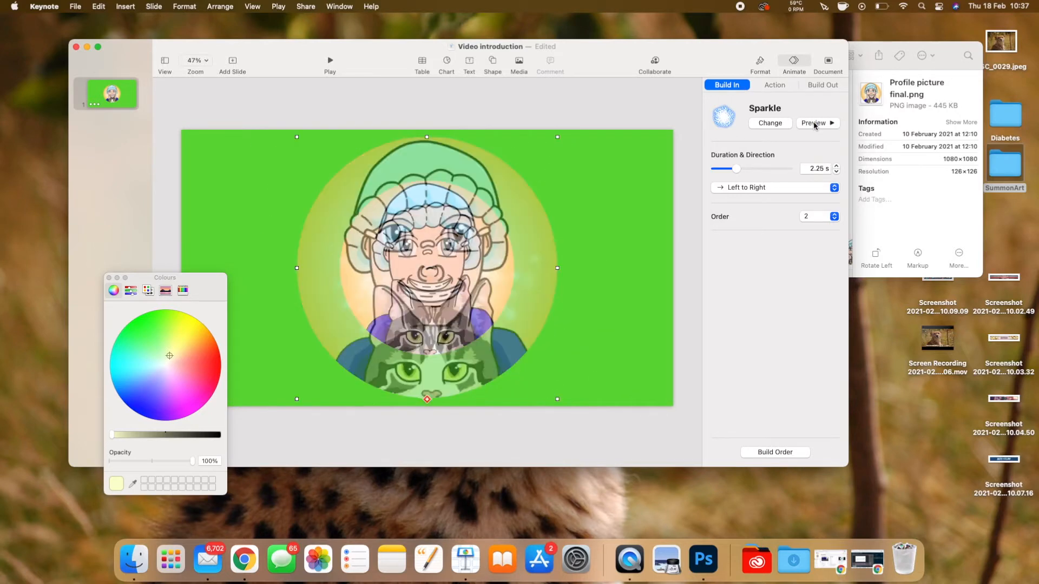
left_click(776, 87)
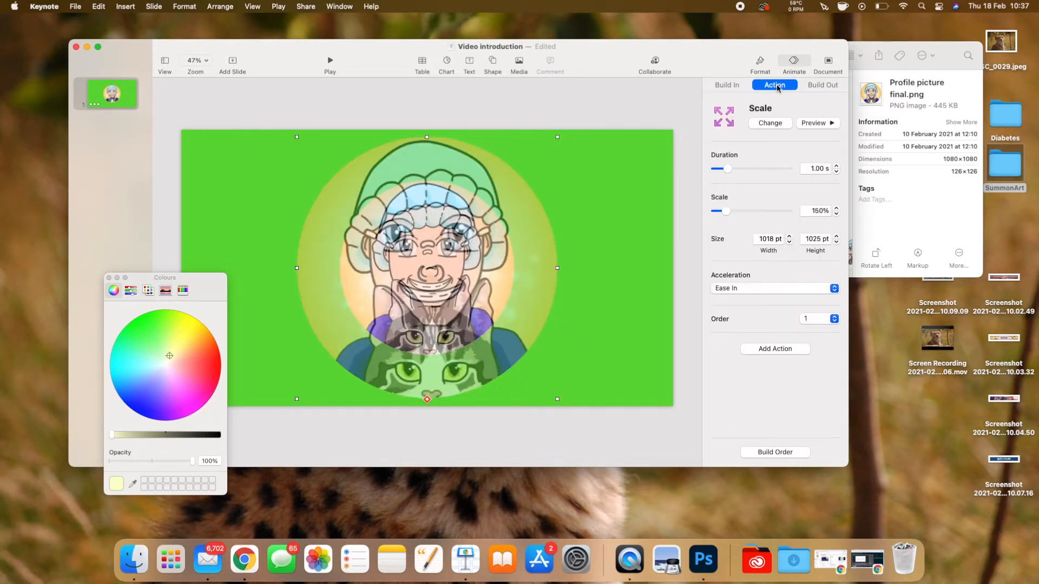
left_click(770, 123)
left_click(736, 148)
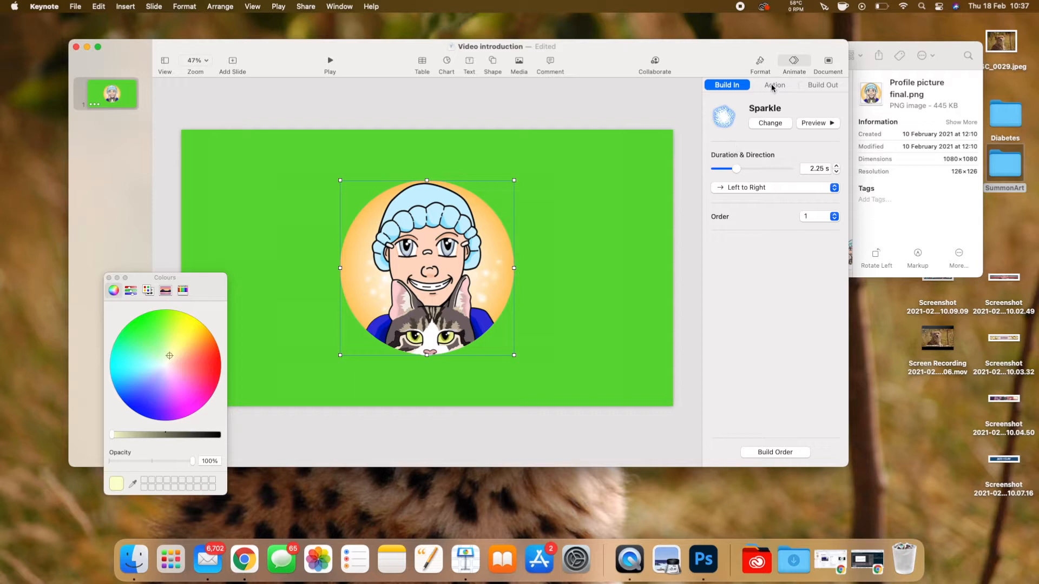
Add a Crumble build-out effect to the profile picture.
left_click(816, 88)
left_click(782, 125)
scroll(750, 344, "down", 5)
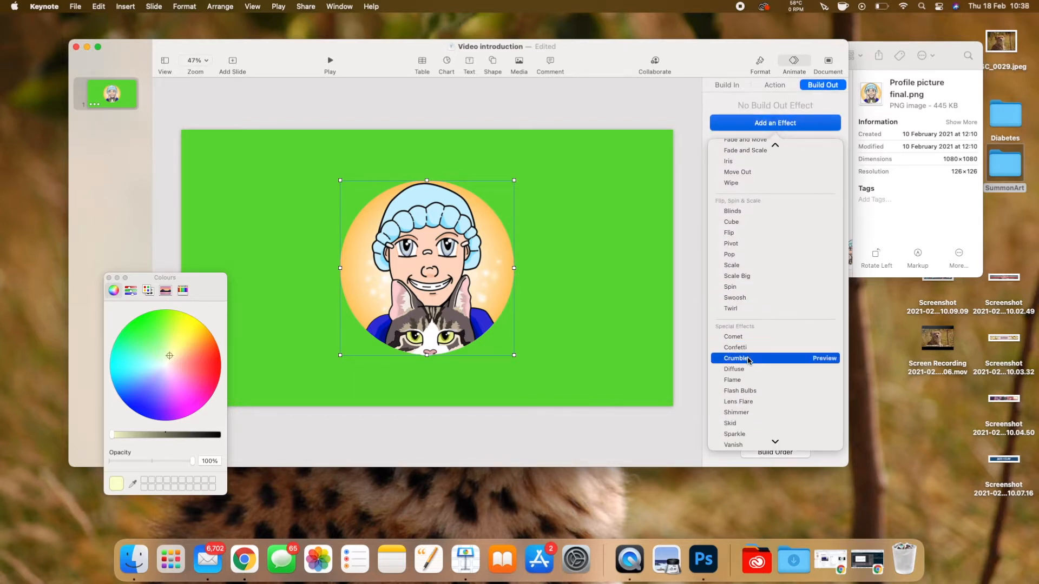
left_click(749, 358)
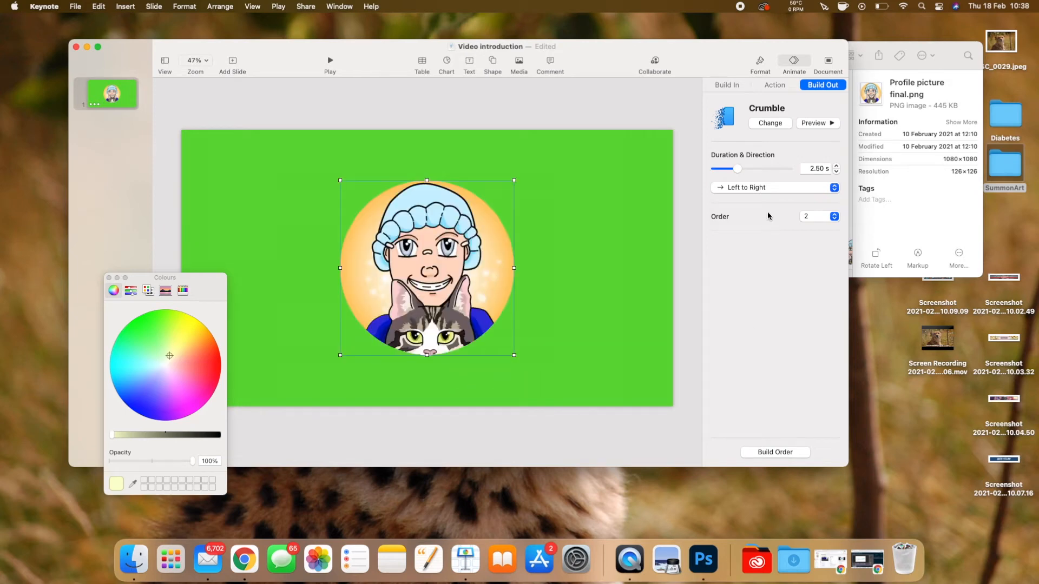
Preview the Sparkle build-in and return to the profile picture's build-out settings.
left_click(738, 88)
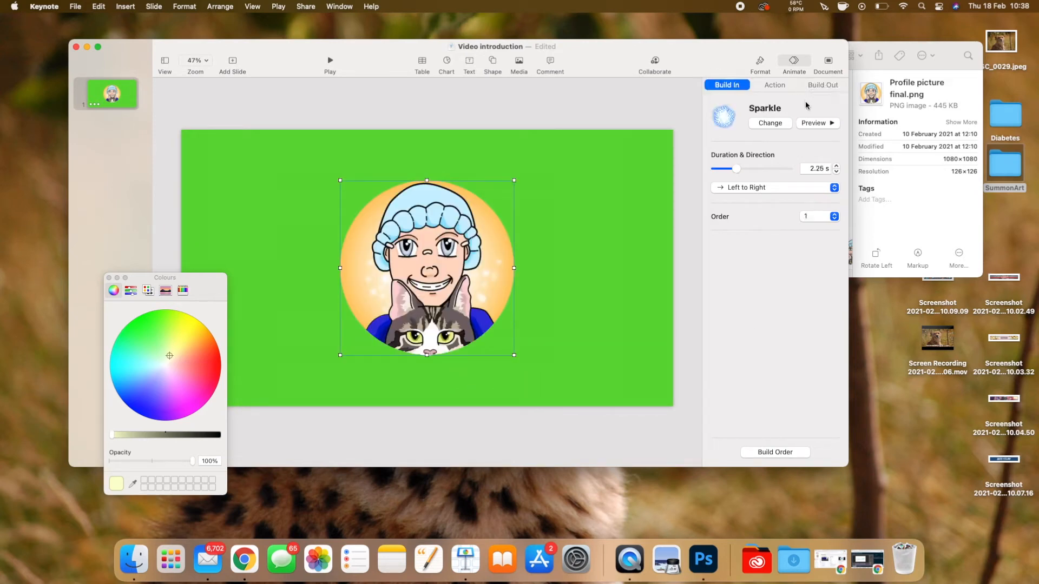
left_click(810, 123)
left_click(818, 87)
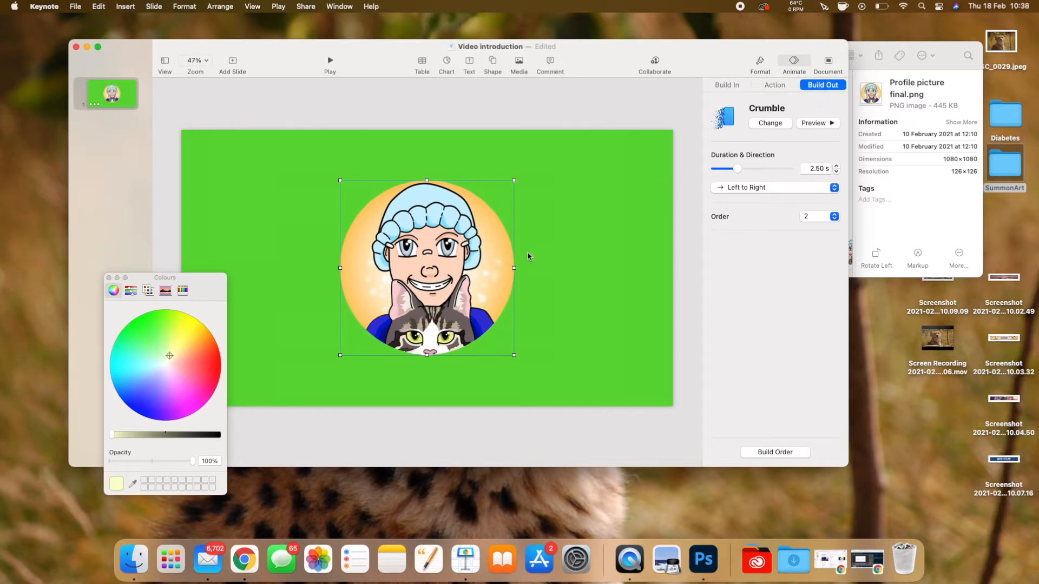
Change the profile picture's build-out effect to Diffuse.
left_click(779, 123)
scroll(736, 427, "down", 3)
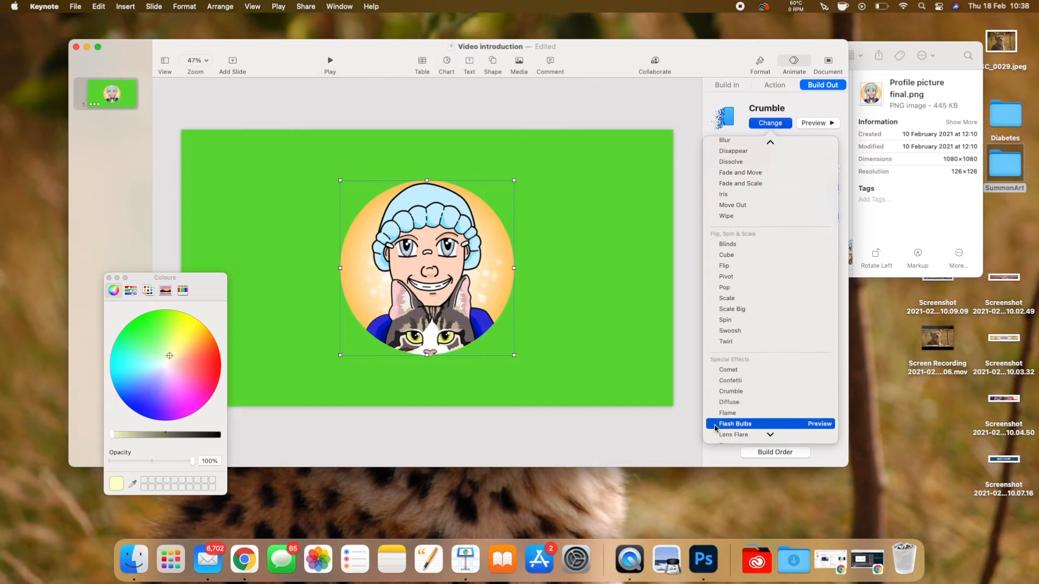
left_click(739, 402)
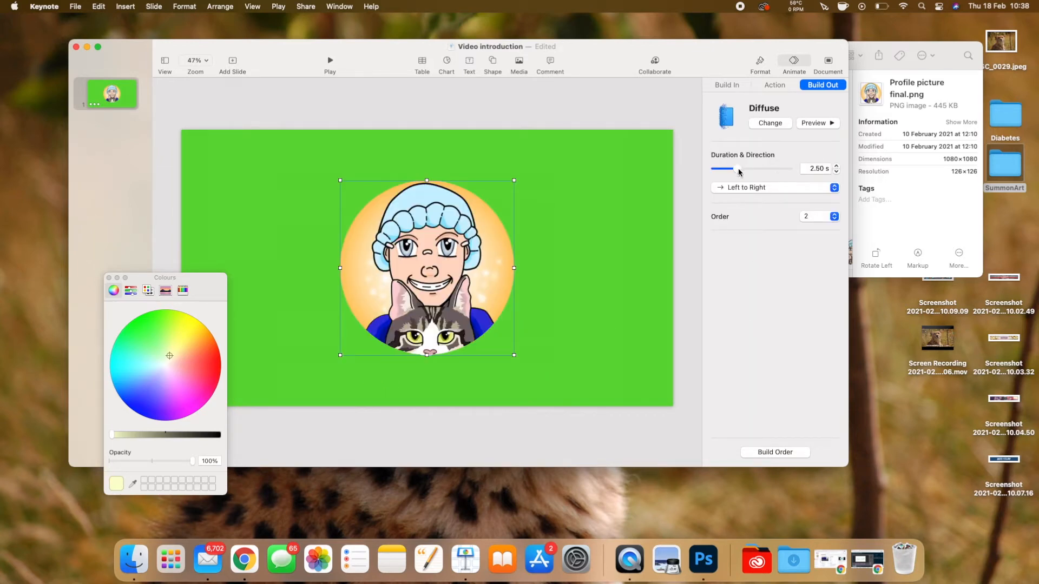
Deselect the profile picture, play the slide full screen and exit the playback.
left_click(601, 114)
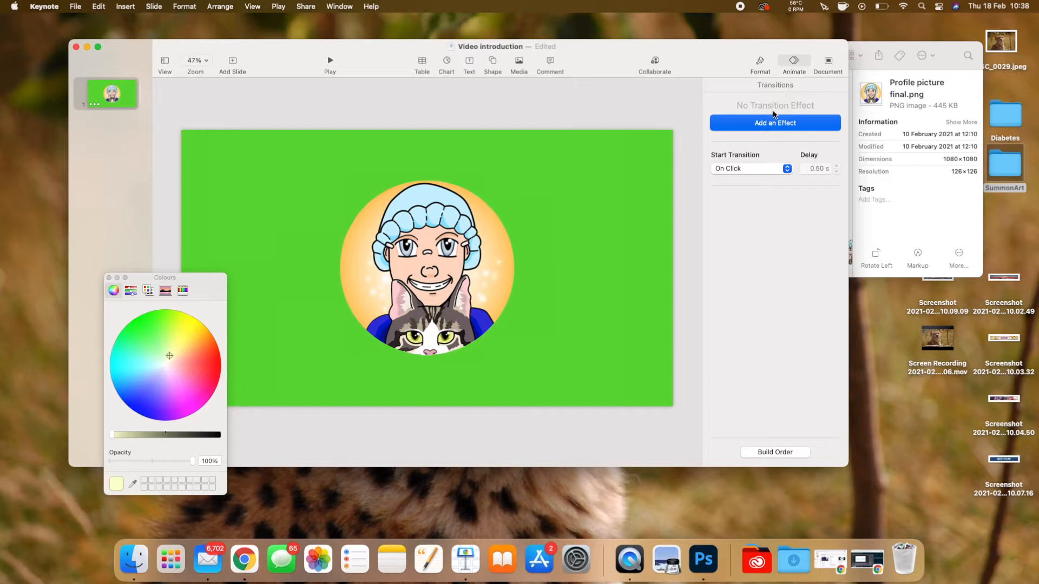
left_click(331, 60)
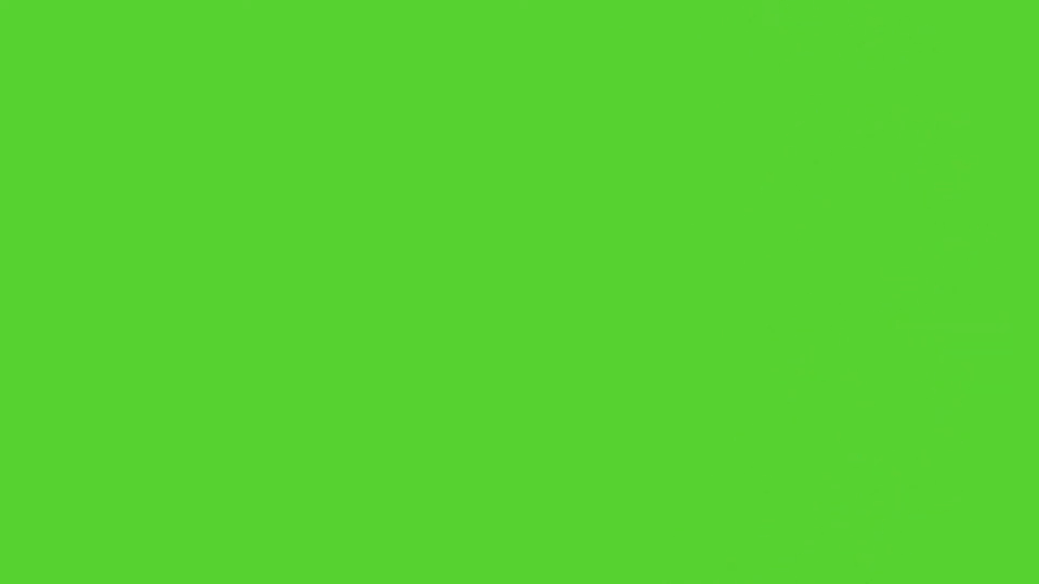
key("Escape")
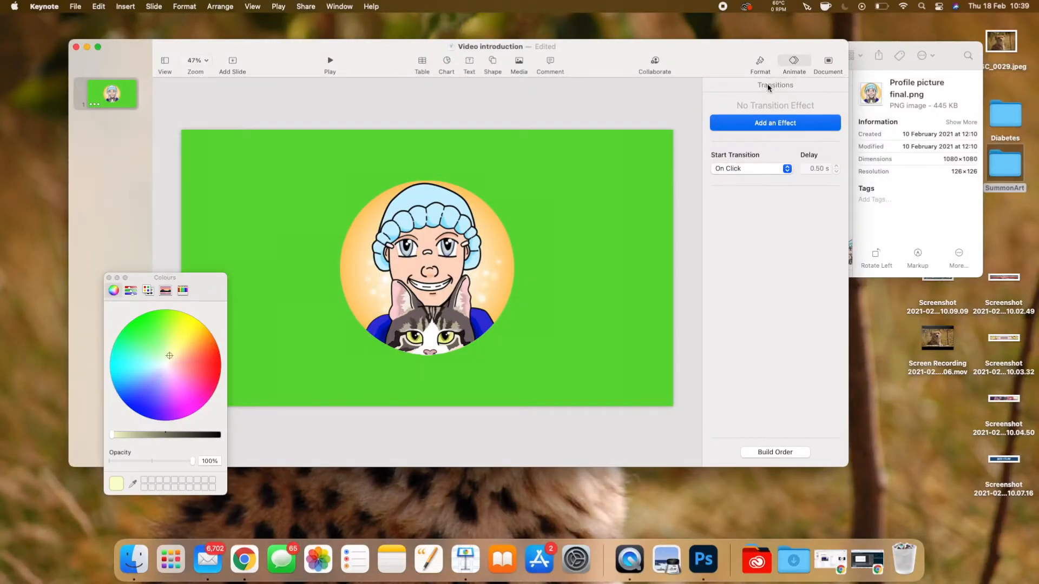
Reselect the profile picture, change its build-out effect to Disappear and preview it.
left_click(794, 60)
left_click(793, 62)
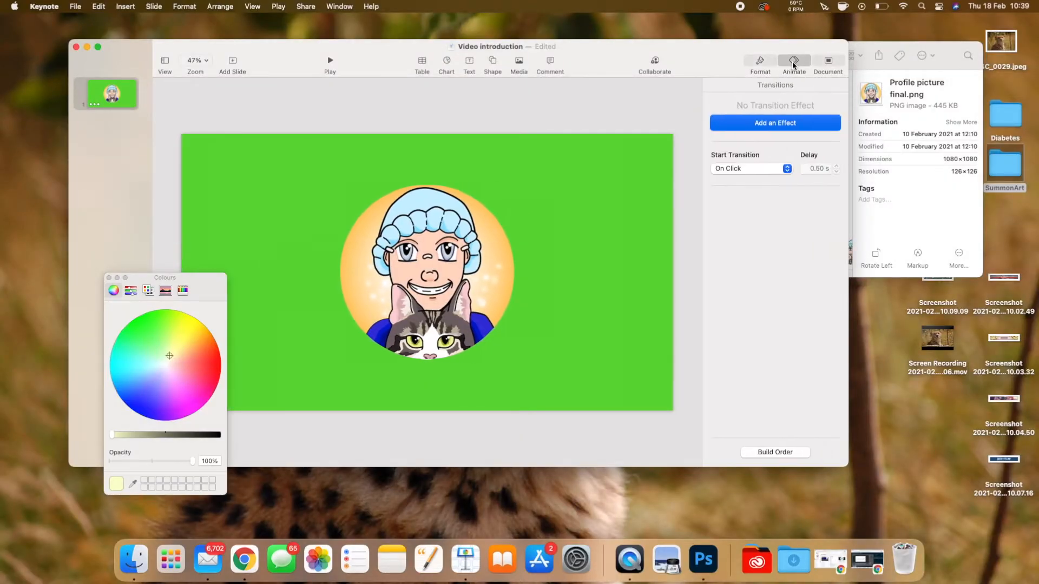
left_click(461, 260)
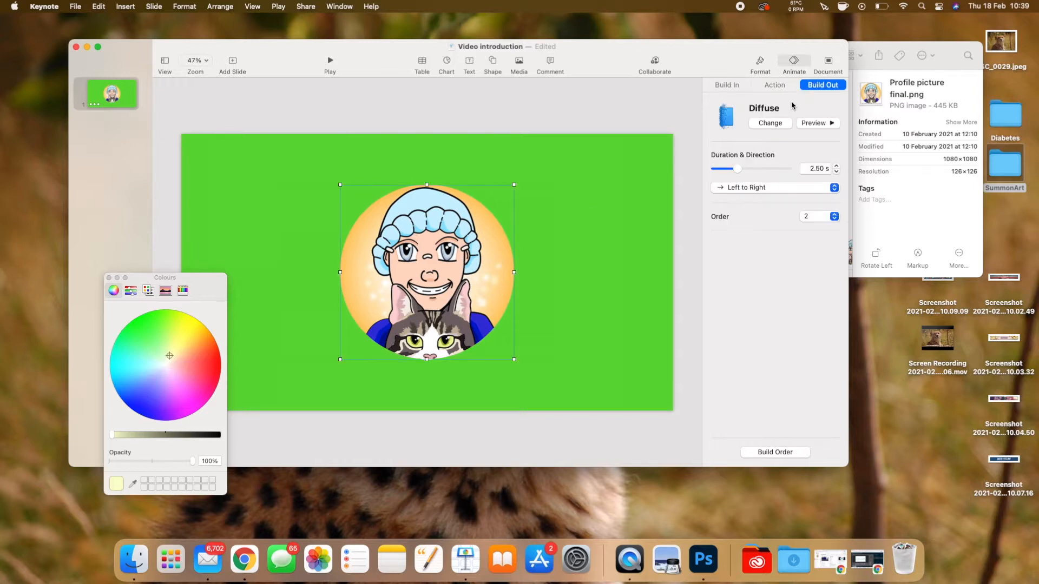
left_click(770, 123)
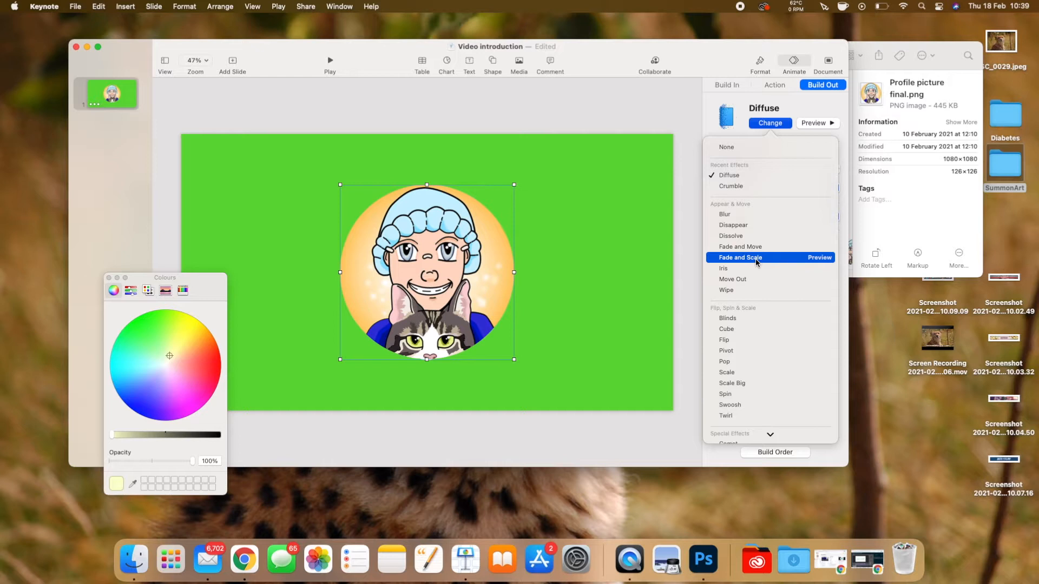
left_click(745, 225)
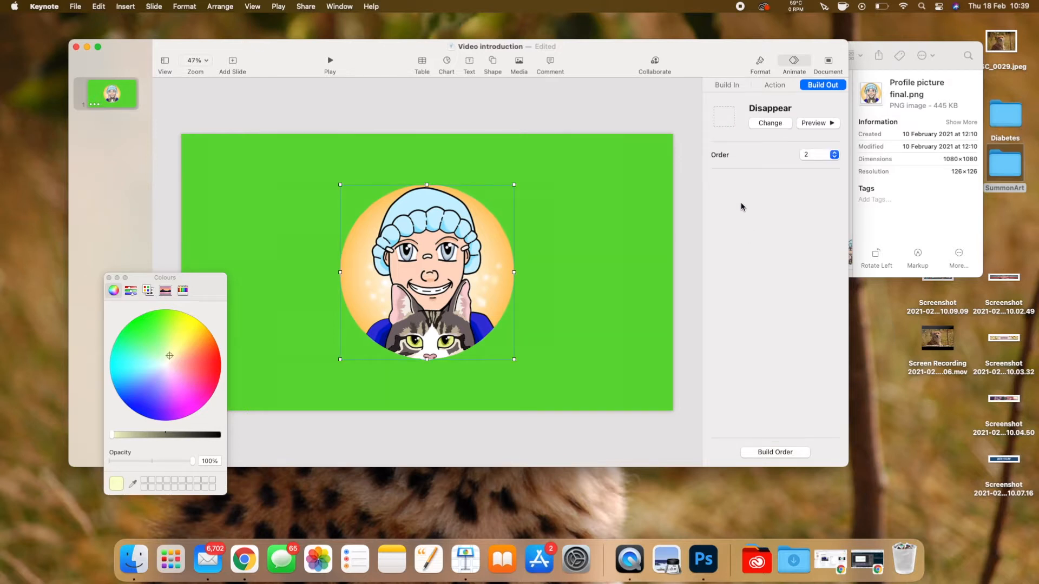
left_click(810, 124)
Change the profile picture's build-out effect to Dissolve and preview it.
left_click(770, 123)
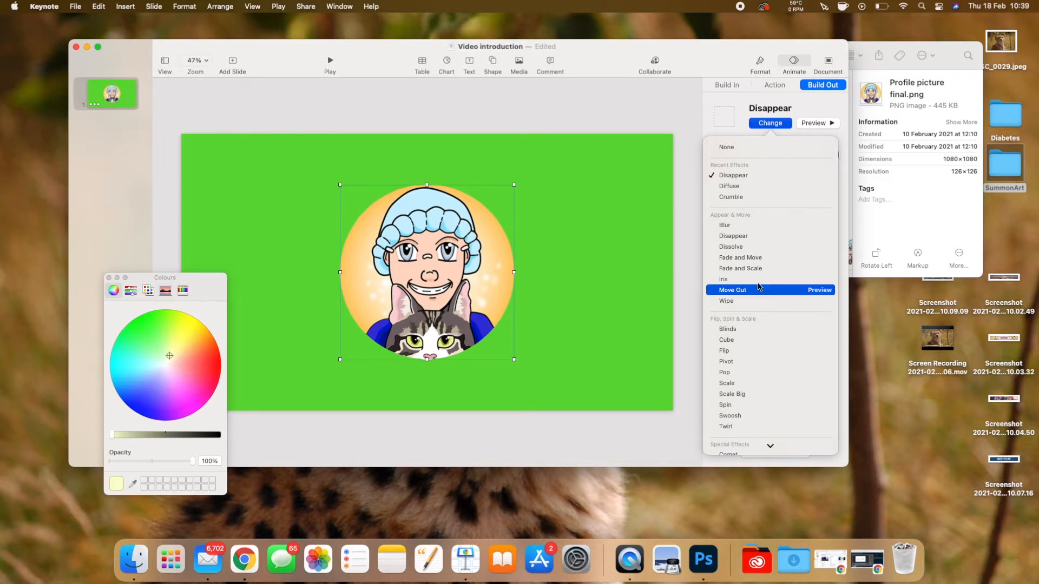
left_click(754, 247)
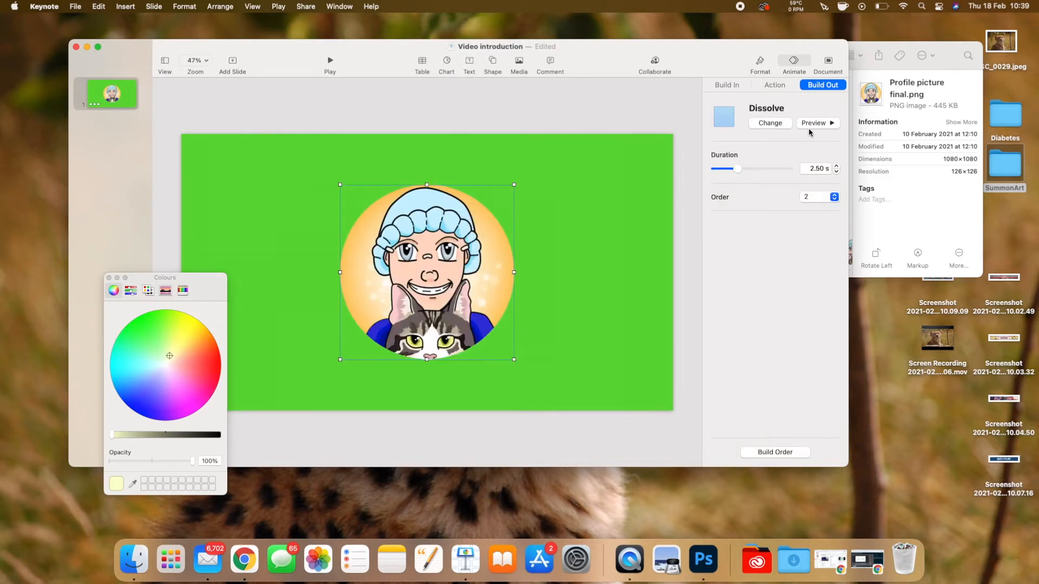
left_click(809, 125)
View the build-in settings, play the slide full screen to check the animation, and exit the playback.
left_click(728, 85)
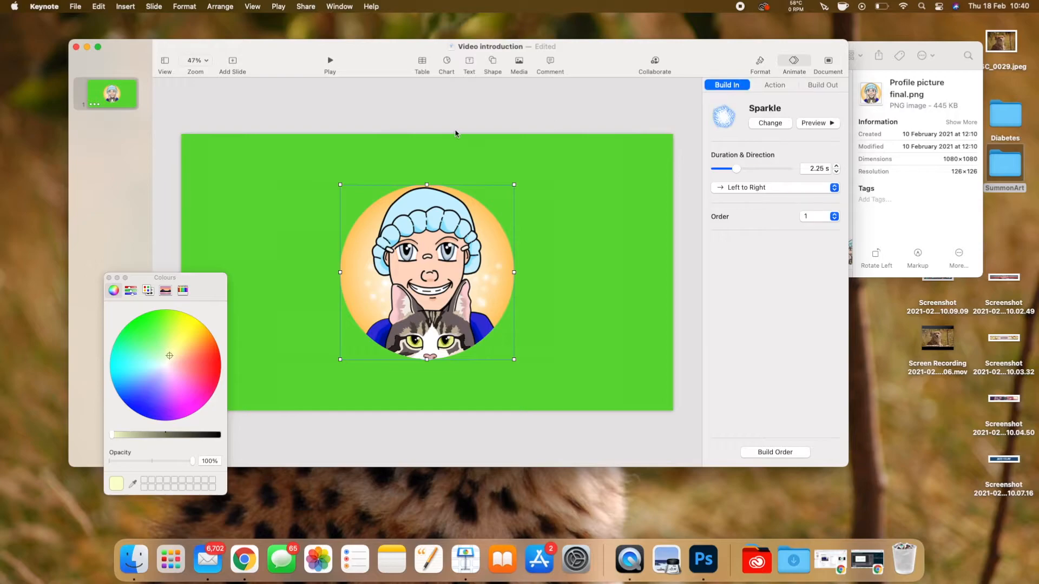
left_click(330, 60)
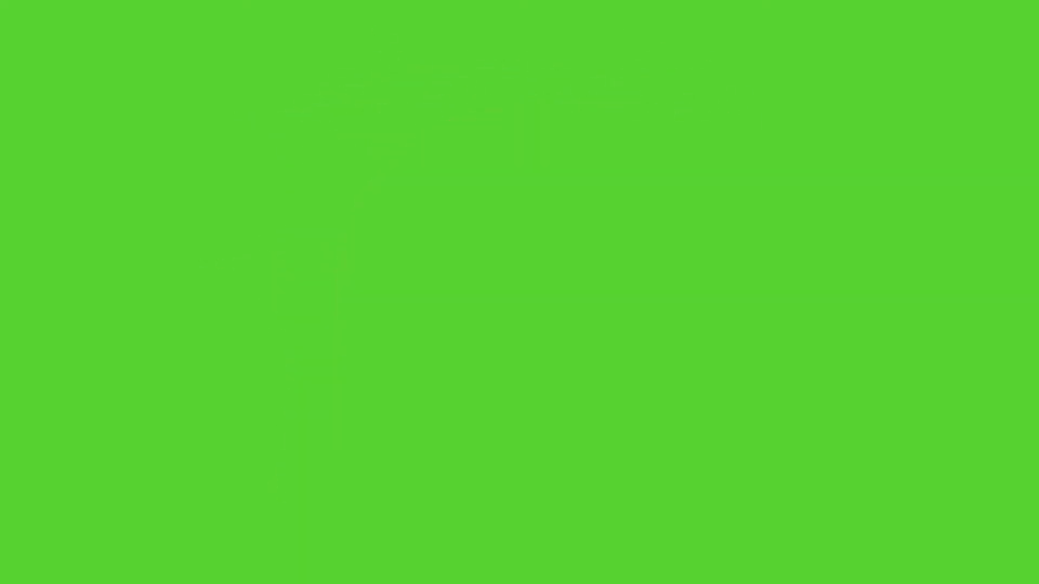
key("Escape")
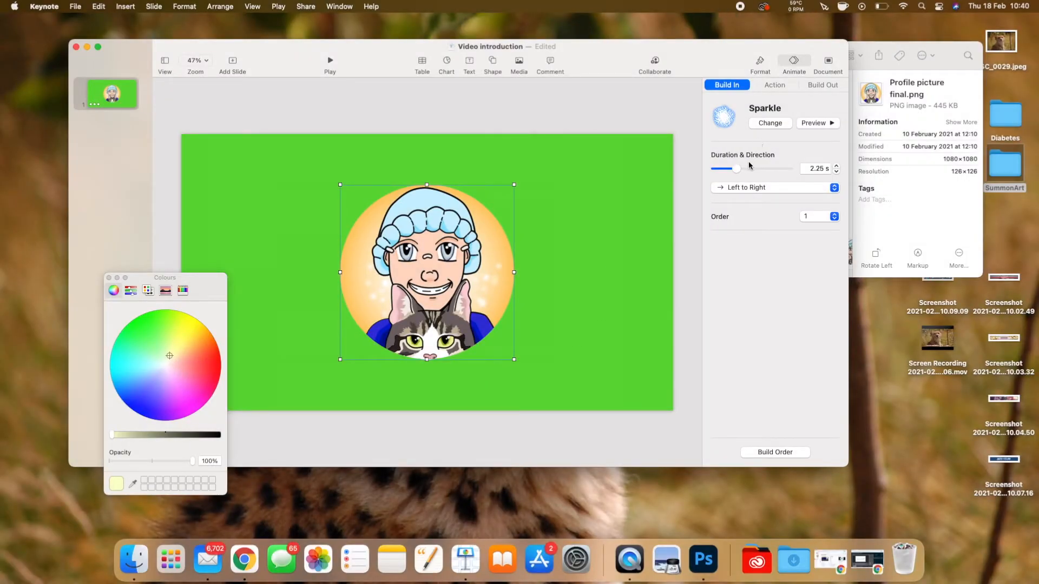
Review the profile picture's available action effects and its build-in and build-out settings.
left_click(753, 130)
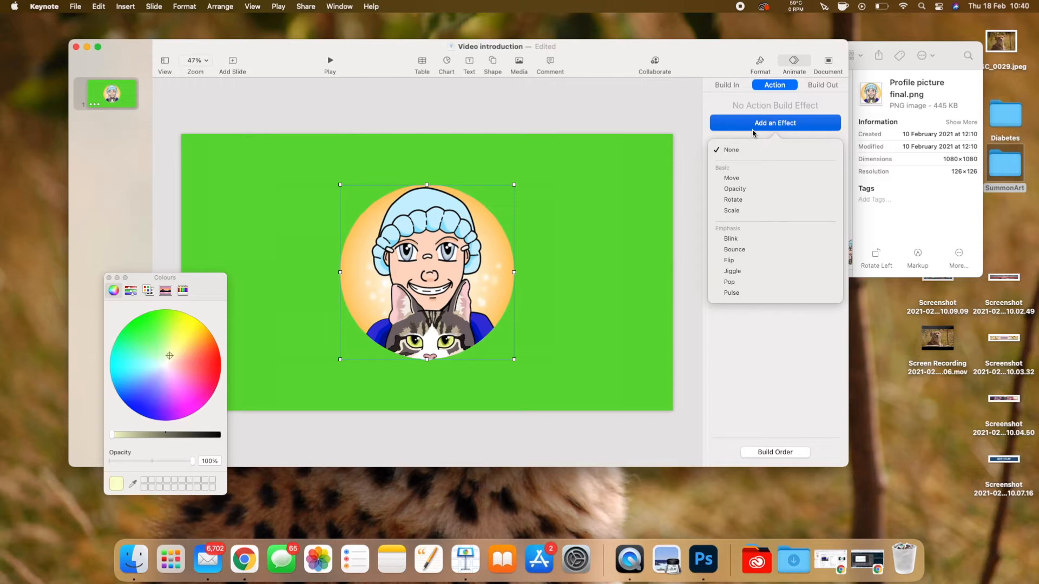
left_click(706, 209)
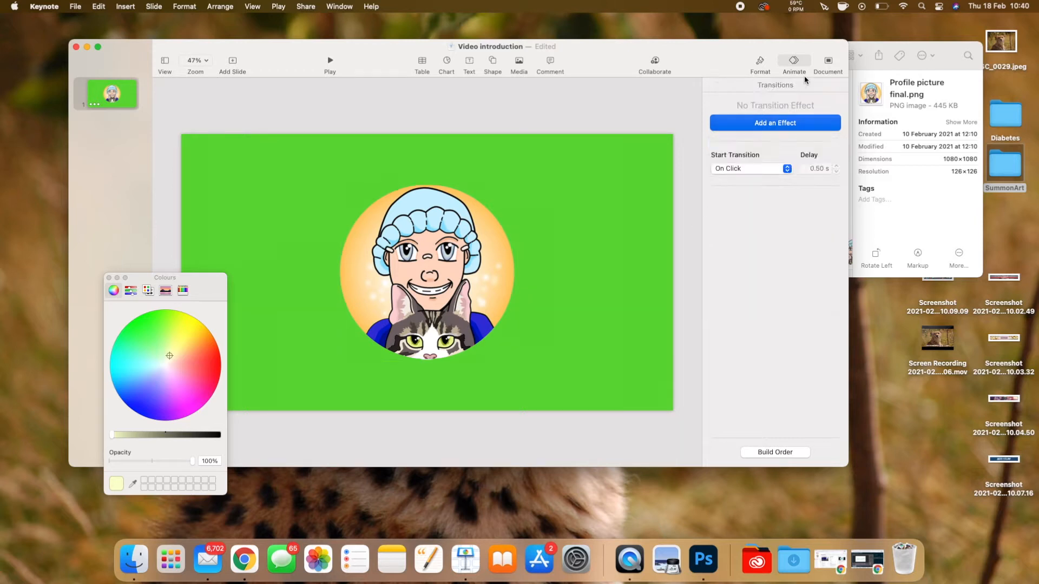
left_click(472, 309)
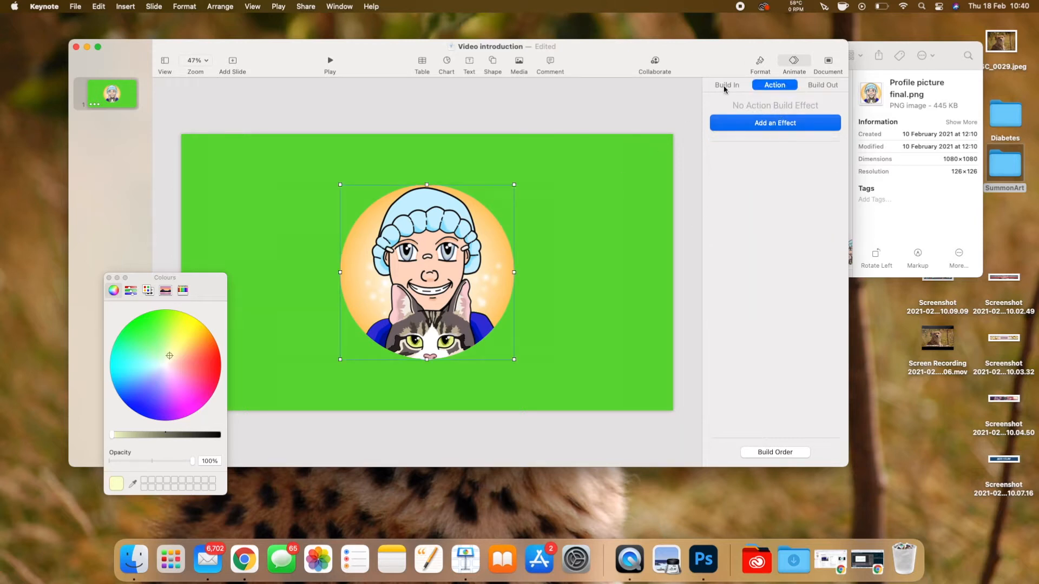
left_click(723, 85)
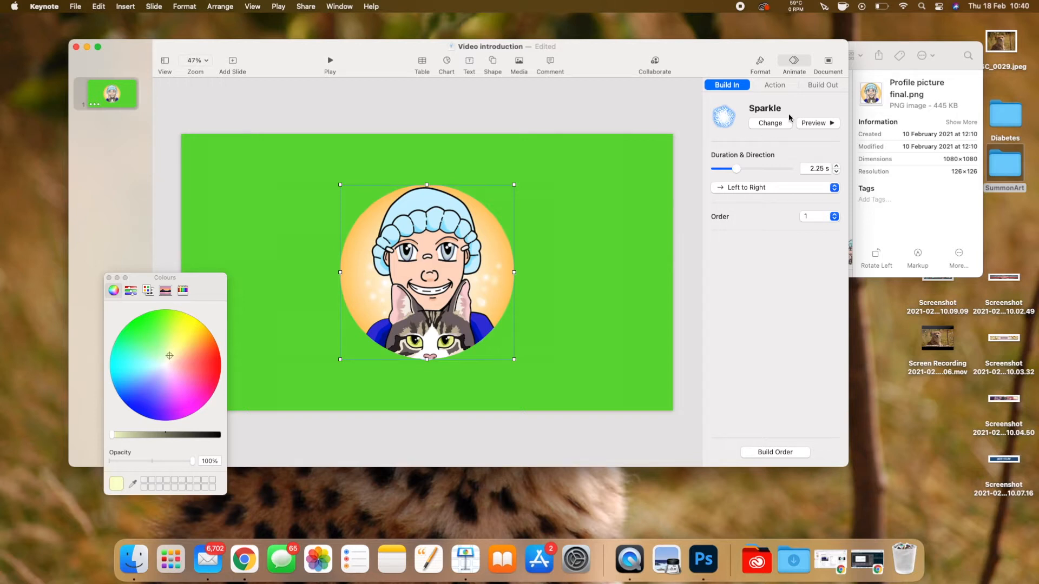
left_click(818, 86)
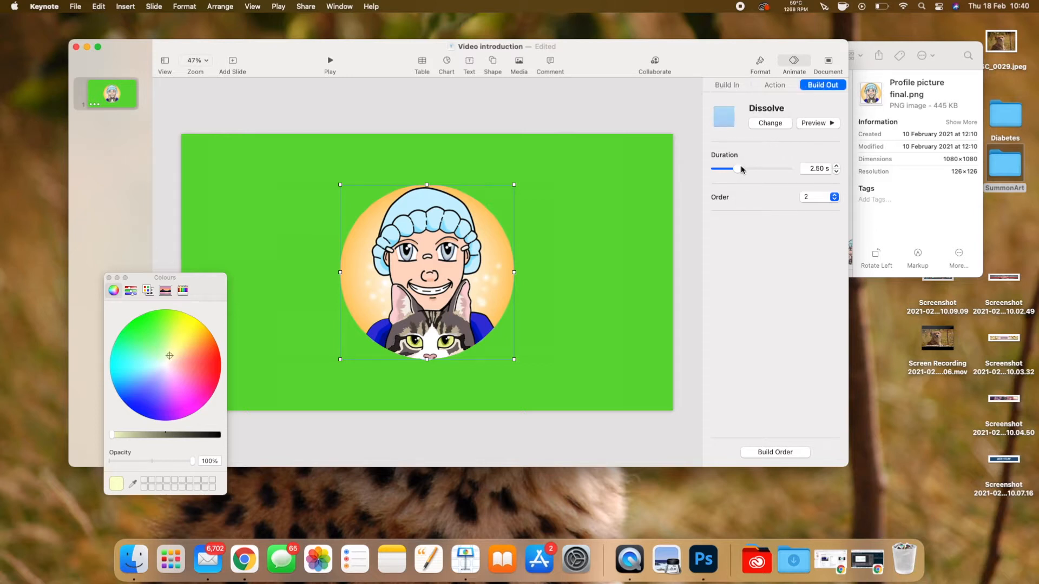
Add a text box over the profile picture, with pale lavender text in the Good Mood font.
left_click(686, 344)
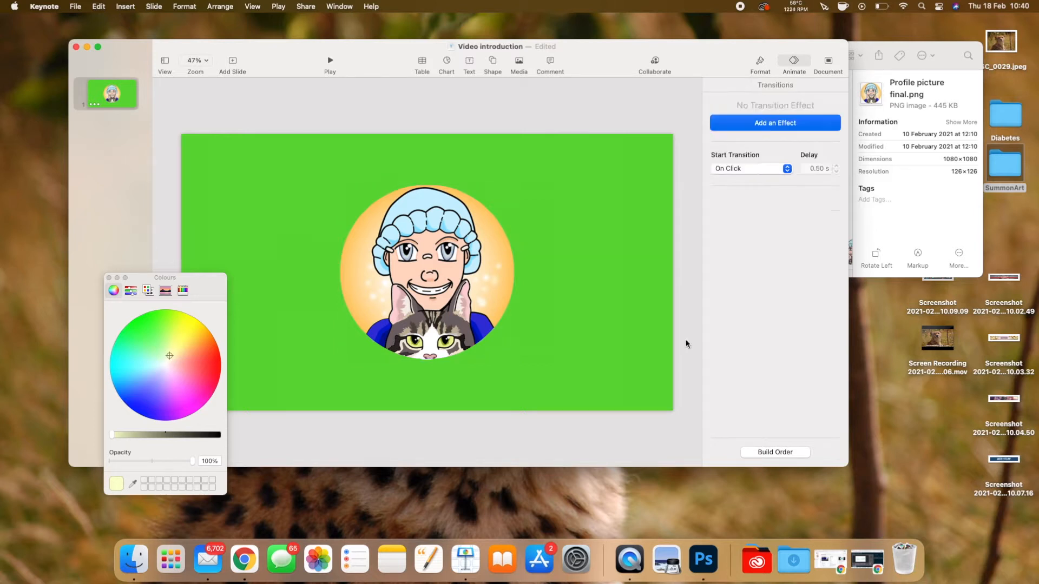
left_click(471, 65)
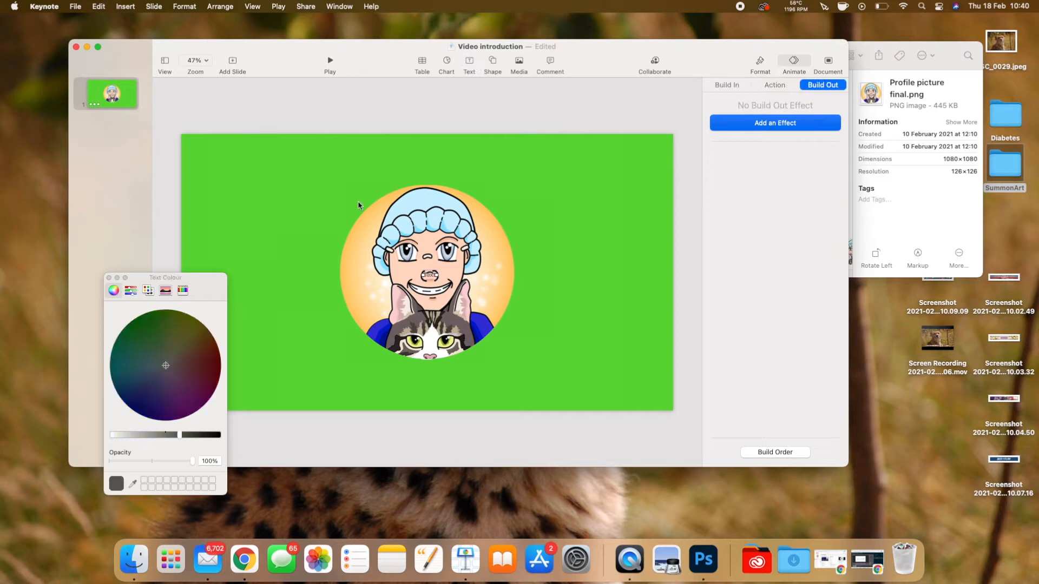
double_click(430, 273)
left_click_drag(179, 435, 107, 442)
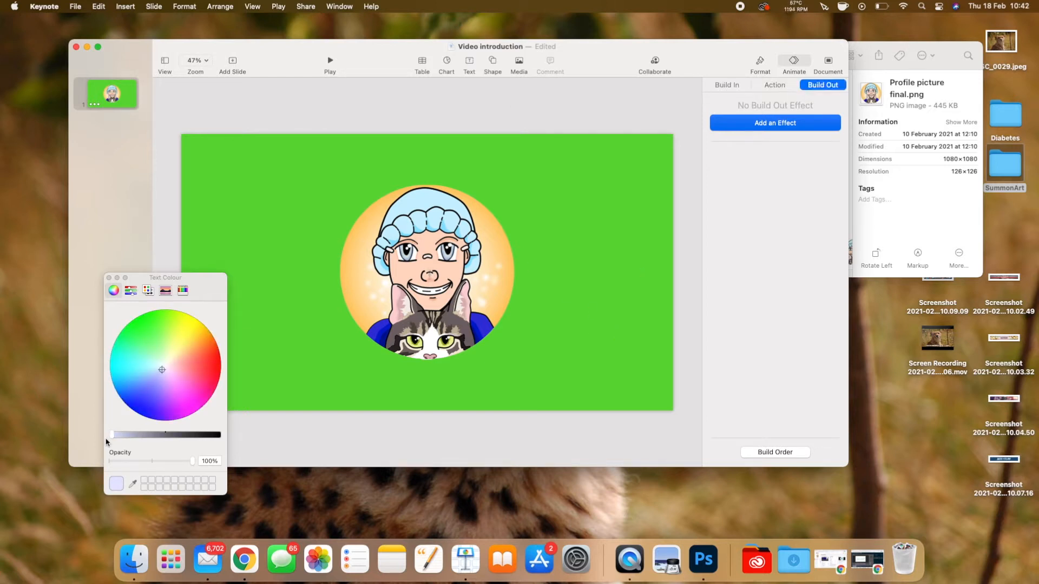
left_click(760, 63)
left_click(773, 188)
left_click(755, 161)
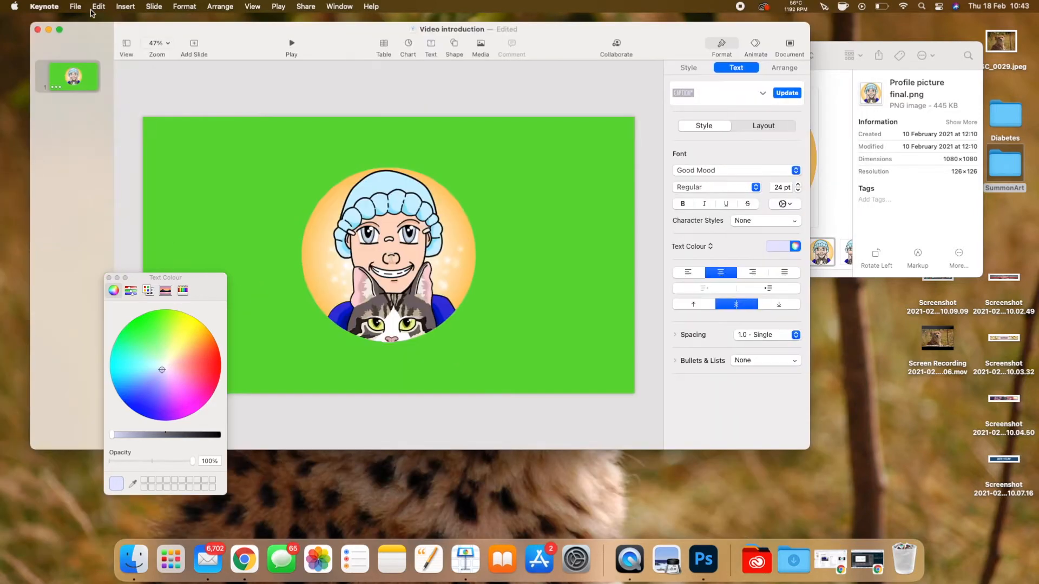
left_click(82, 8)
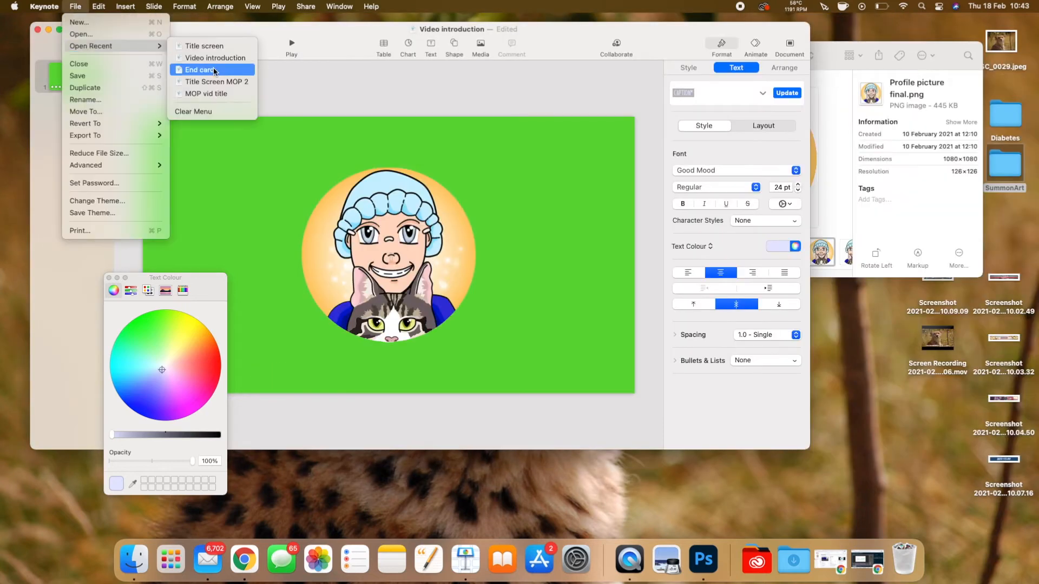
mouse_move(135, 46)
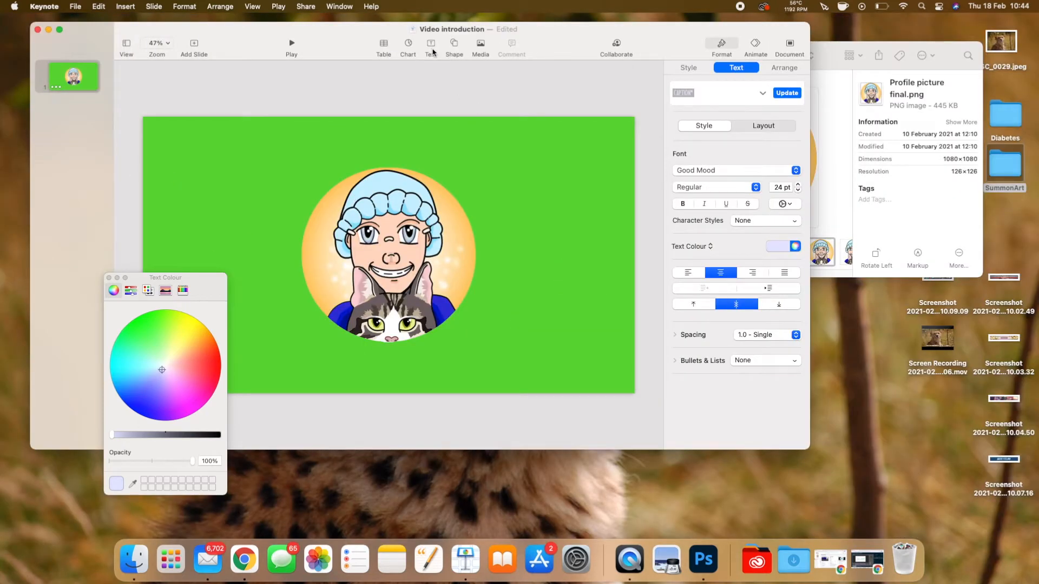
Add a text box reading SUMMONART and place it just below the profile picture.
left_click(433, 52)
left_click(706, 71)
left_click(740, 70)
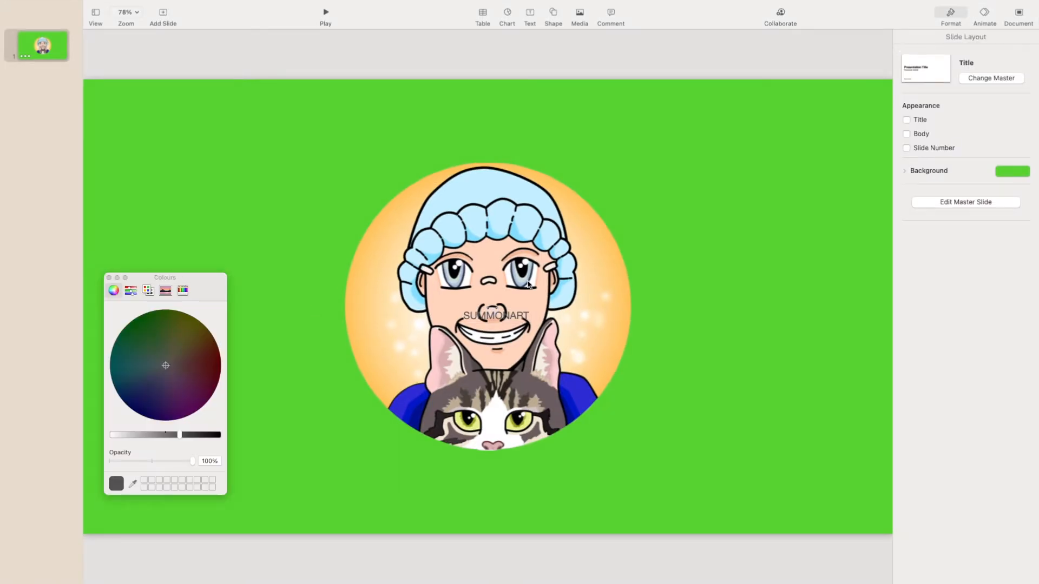
left_click_drag(523, 317, 508, 469)
Make the SUMMONART text white and set its font size to 68 pt.
double_click(507, 469)
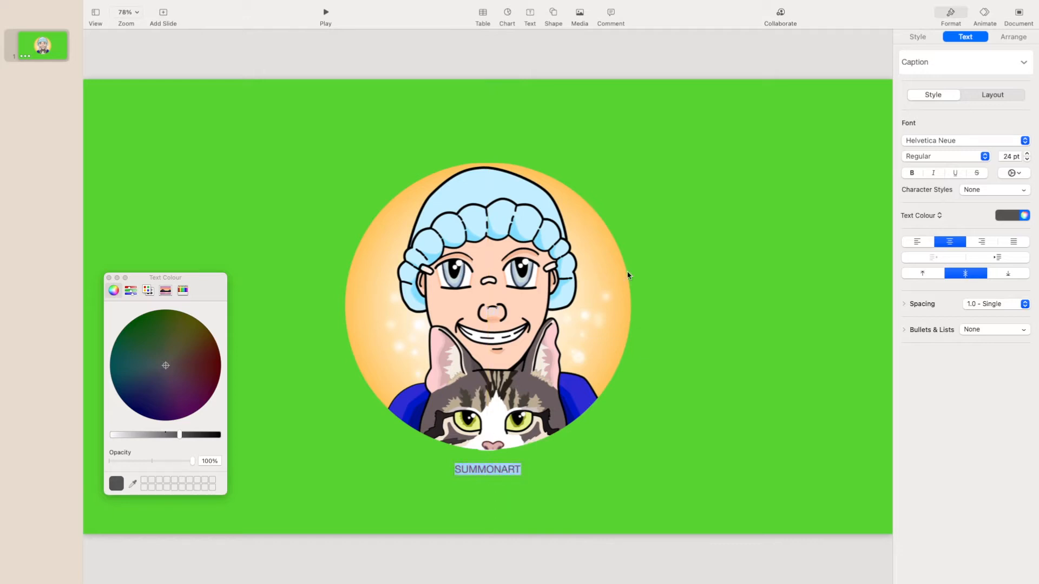
left_click_drag(163, 436, 112, 435)
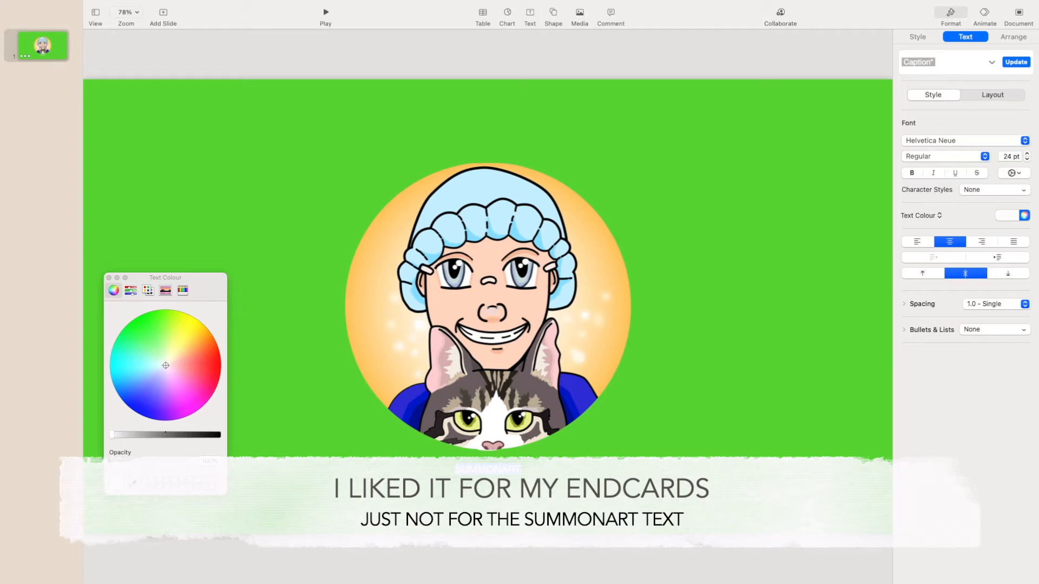
left_click(1027, 154)
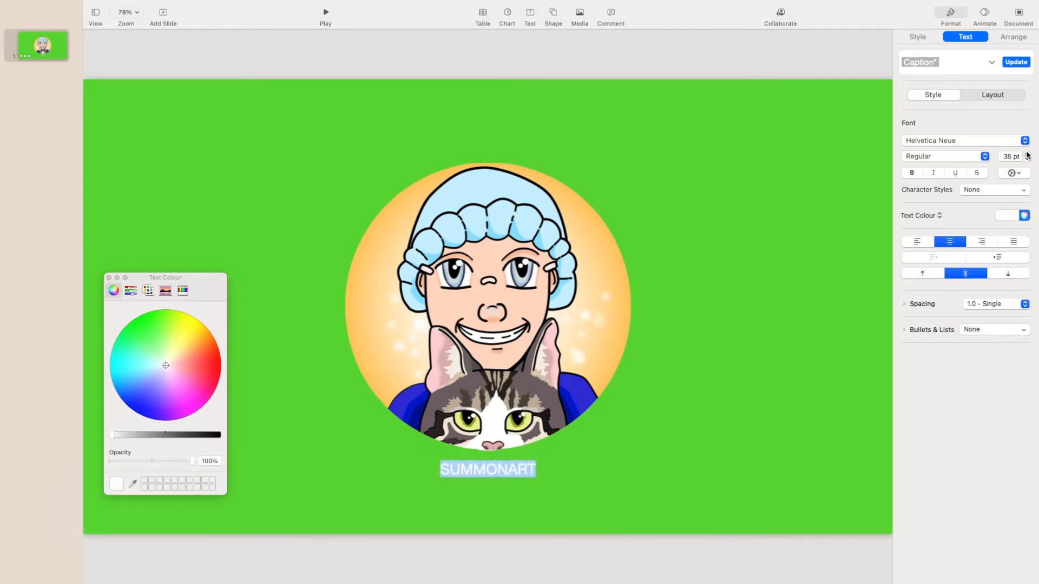
left_click(1027, 155)
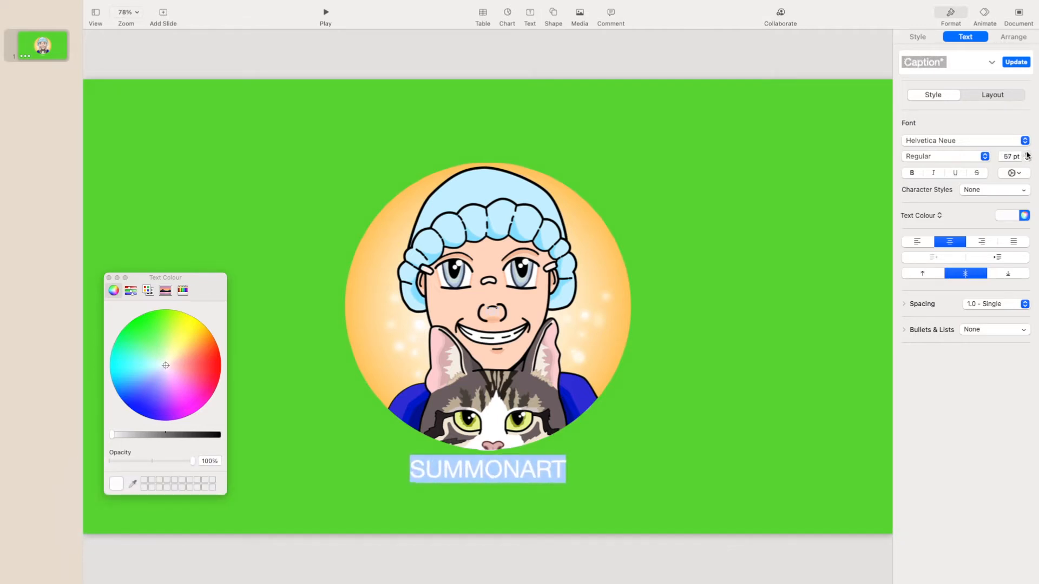
left_click(1027, 155)
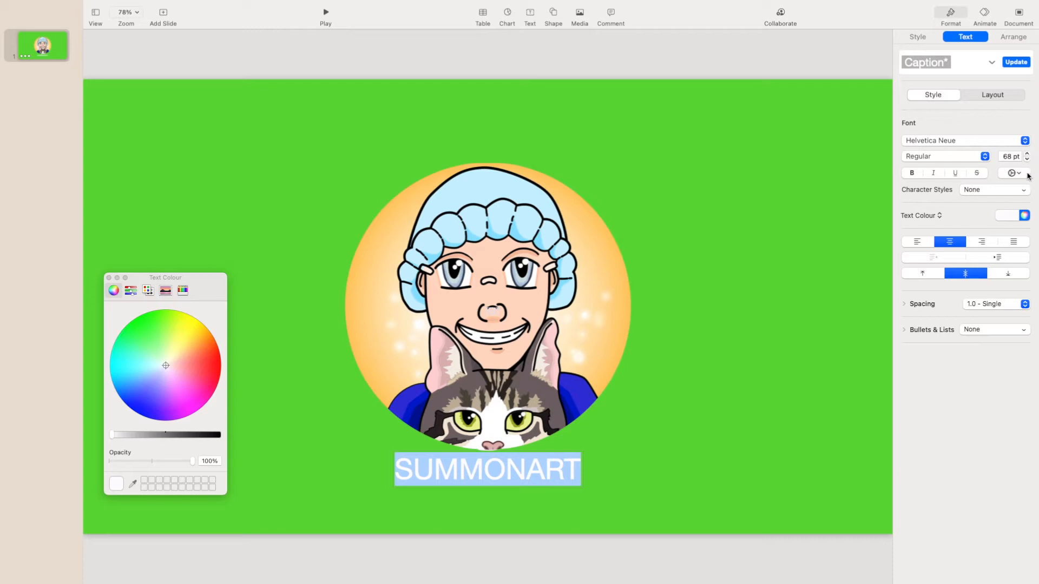
left_click(534, 472)
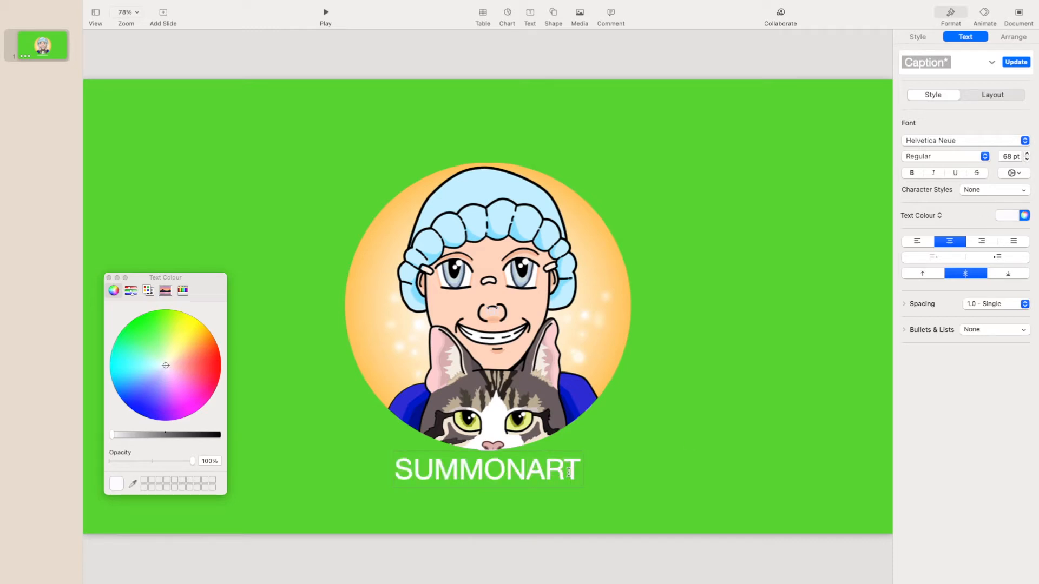
Change the capitalisation of the text below the picture so that it reads SummonArt.
left_click_drag(577, 474, 552, 475)
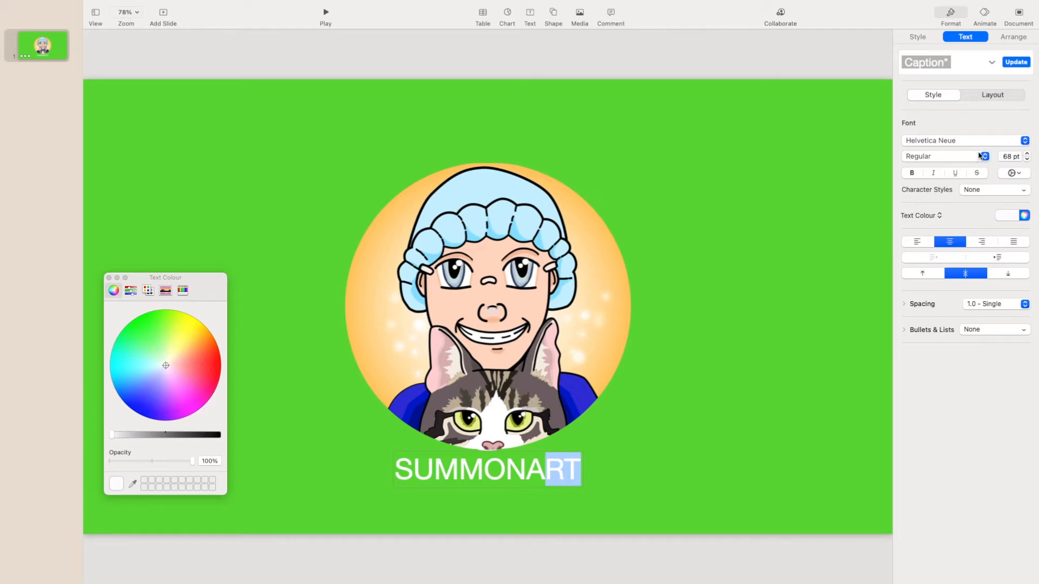
left_click(993, 191)
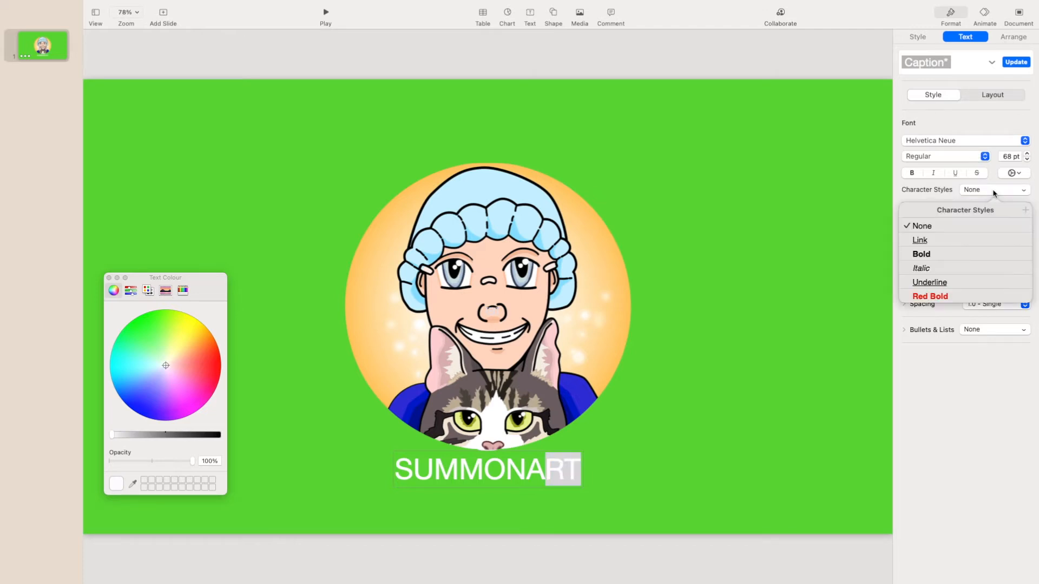
left_click(919, 198)
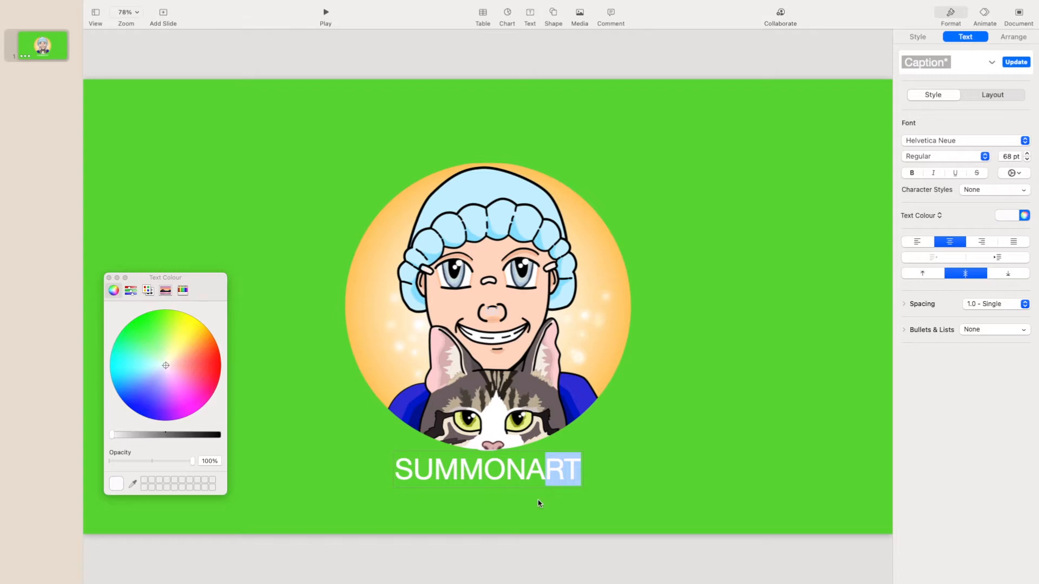
left_click_drag(581, 470, 545, 470)
type("rt")
key("Left")
key("Left")
key("Left")
key("BackSpace")
key("BackSpace")
key("BackSpace")
key("BackSpace")
key("BackSpace")
type("ummo")
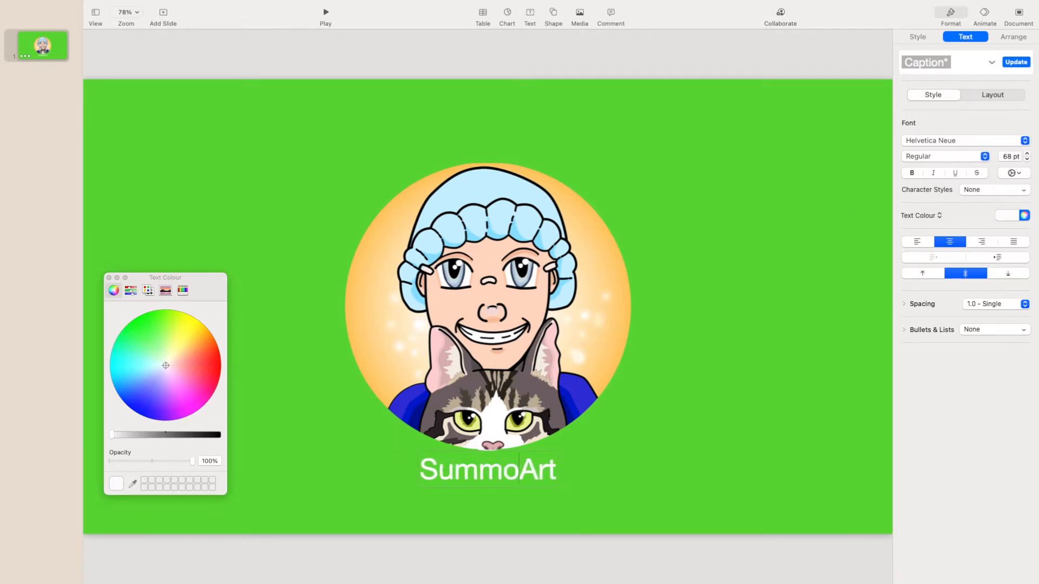
type("n")
Try several fonts on the whole SummonArt text, including Good Mood.
key("super+a")
left_click(963, 140)
left_click(955, 65)
left_click(964, 141)
left_click(965, 217)
left_click(965, 141)
left_click(967, 181)
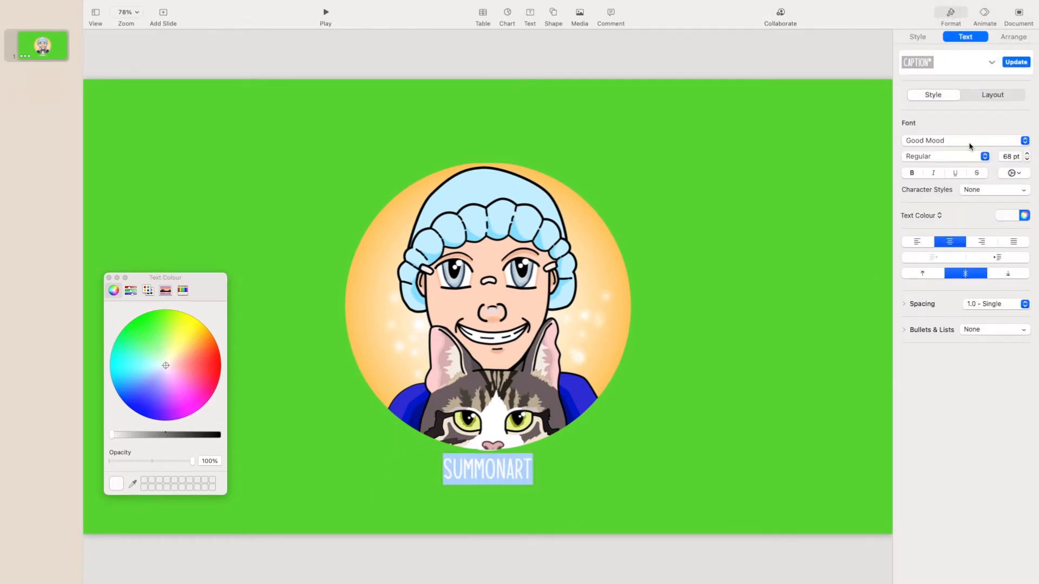
Enlarge the SummonArt text and try more fonts on it, including Phosphate and Bradley Hand.
left_click(1027, 155)
left_click(1026, 155)
left_click(962, 140)
left_click(946, 204)
left_click(953, 141)
left_click(935, 215)
left_click(950, 141)
left_click(951, 467)
Try the BlackChancery, Bodoni 72 Smallcaps and hey butterfly fonts on the SummonArt text.
left_click(955, 141)
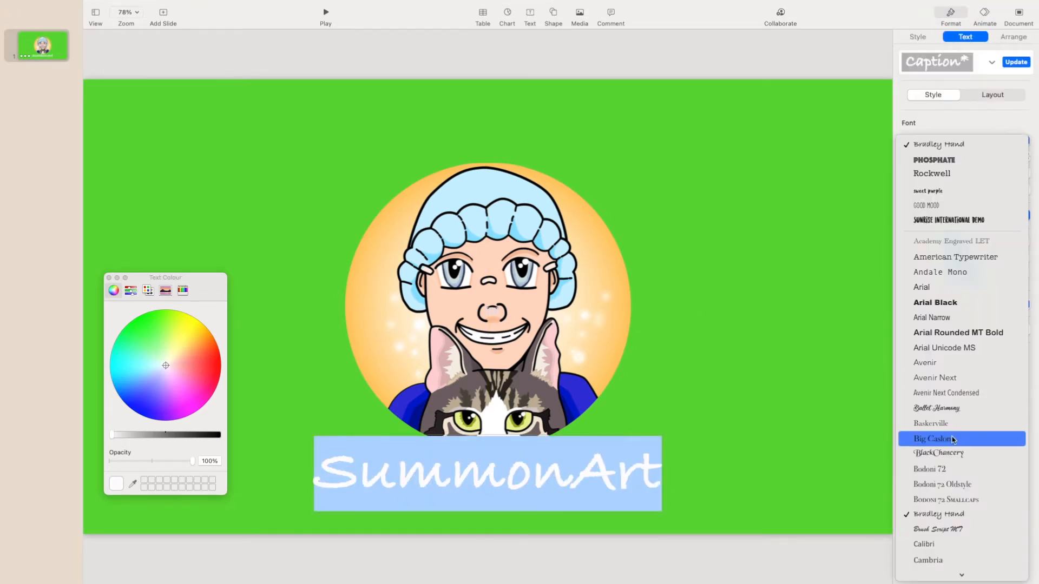
left_click(952, 423)
left_click(952, 141)
scroll(944, 411, "down", 5)
left_click(944, 355)
left_click(955, 141)
left_click(949, 223)
left_click(958, 141)
scroll(955, 346, "down", 10)
left_click(947, 325)
Apply a bold, rounded handwritten font to the SummonArt text and position it just below the profile picture.
left_click(960, 141)
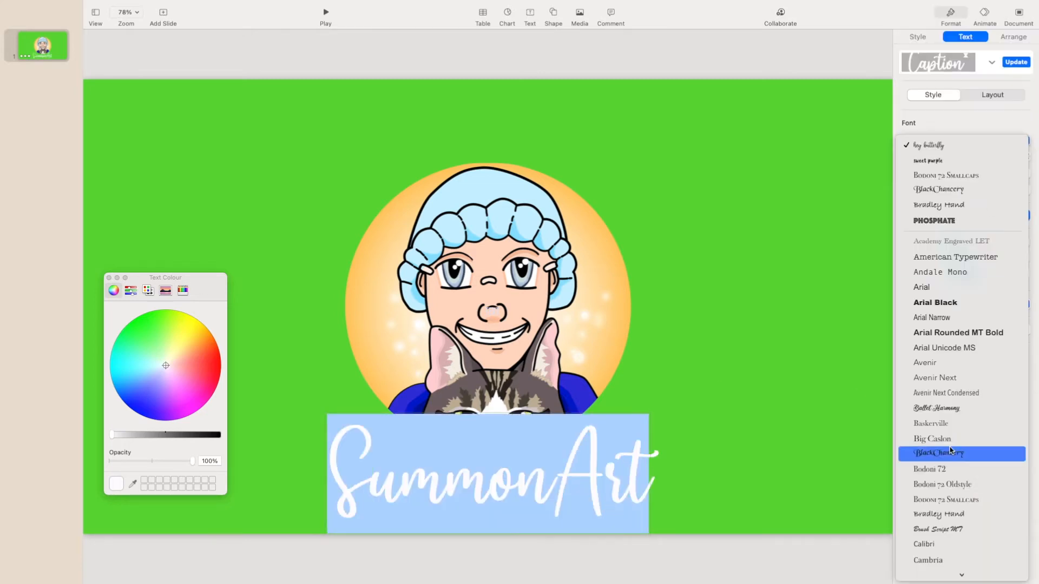
scroll(952, 476, "down", 15)
left_click(952, 480)
left_click_drag(616, 477, 322, 501)
left_click(941, 142)
left_click(944, 189)
left_click_drag(546, 485, 548, 488)
left_click(637, 450)
Try a black and a dark teal-blue colour fill as the slide background.
left_click(1007, 172)
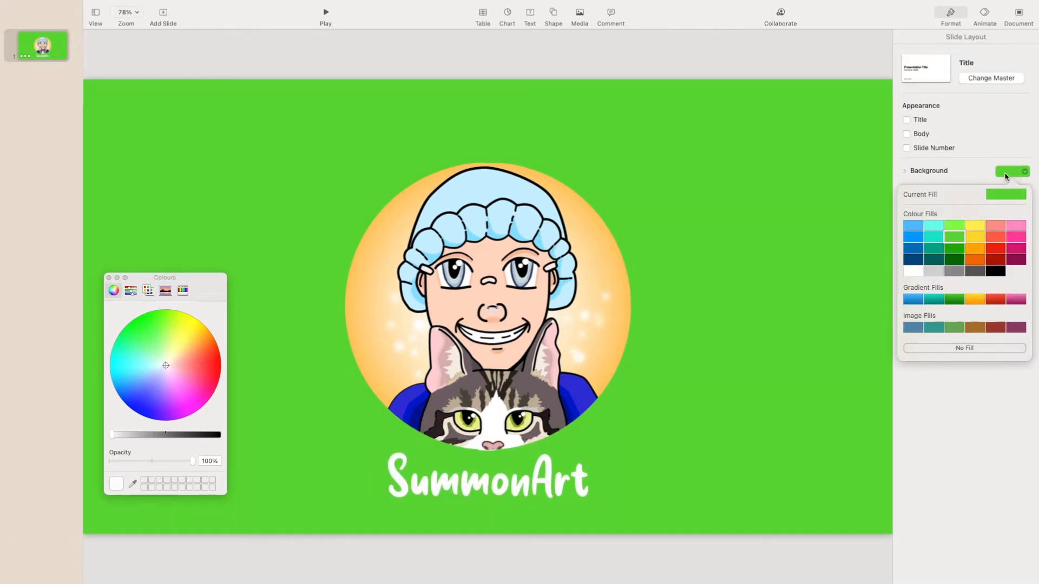
left_click(1001, 278)
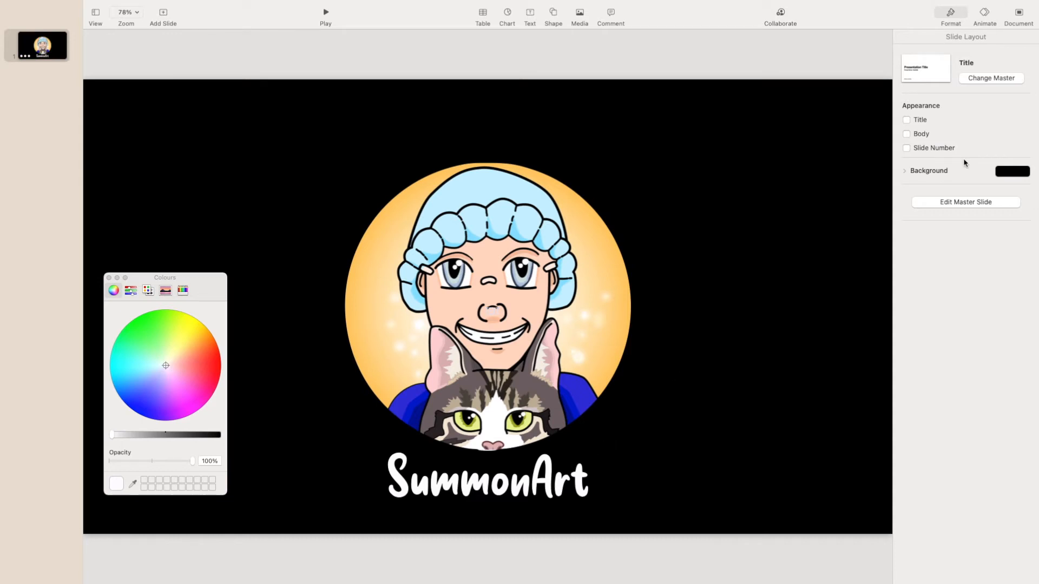
left_click(1007, 172)
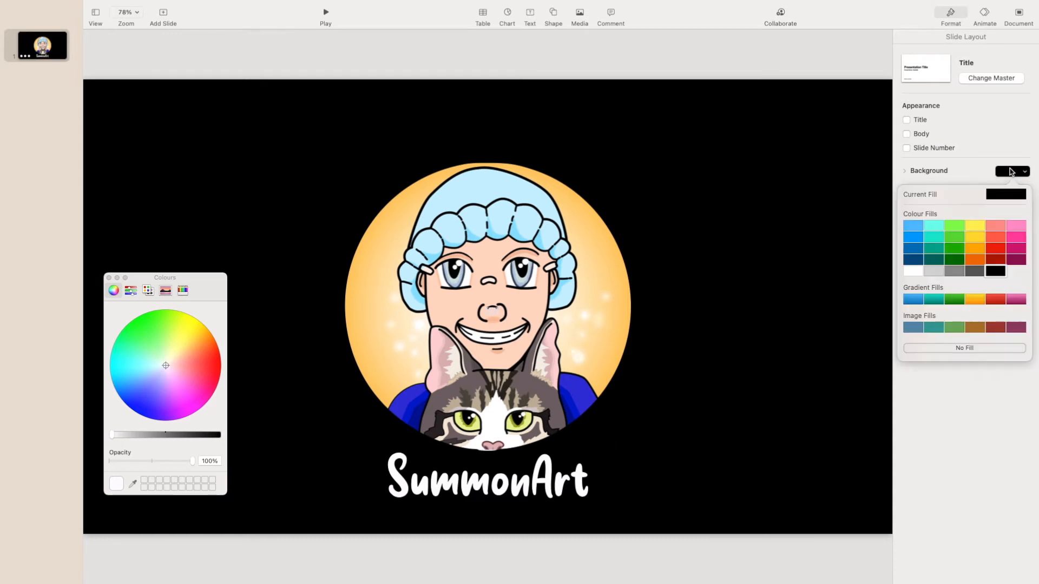
left_click(917, 263)
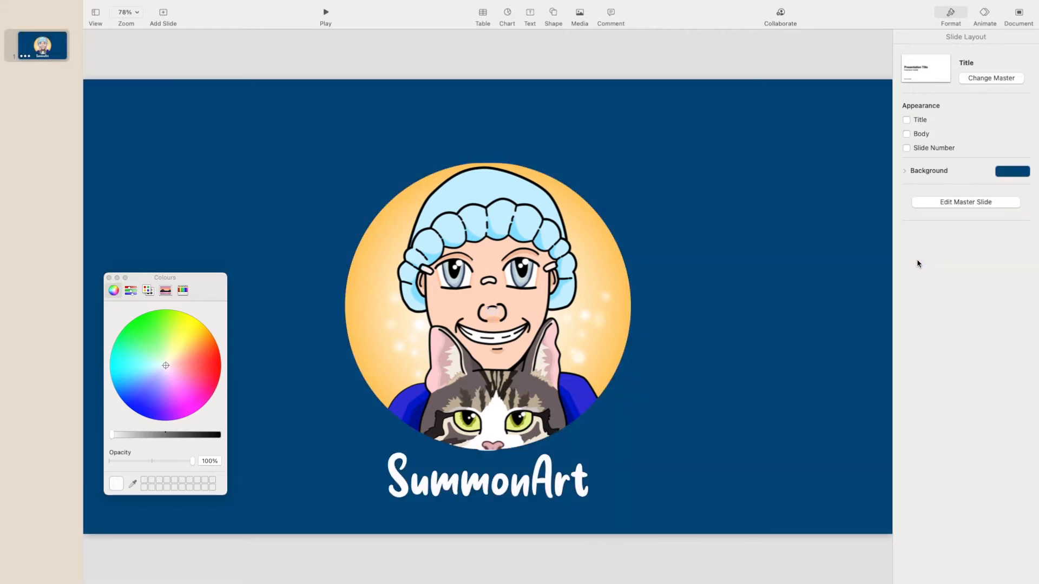
Mix a dark royal blue on the colour wheel and save it as a custom swatch.
left_click(1012, 171)
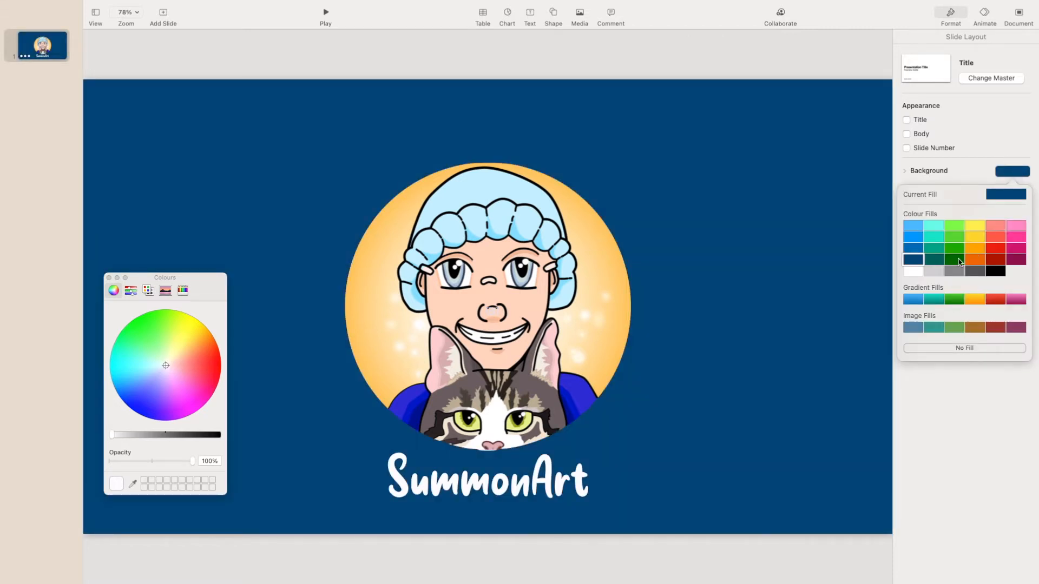
left_click(155, 380)
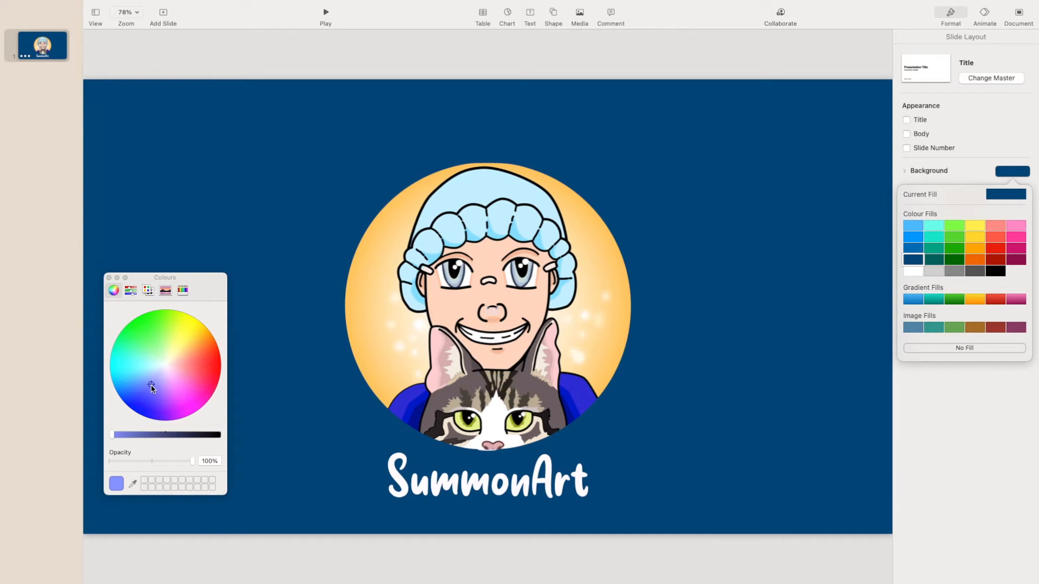
left_click(139, 409)
left_click_drag(148, 435, 154, 436)
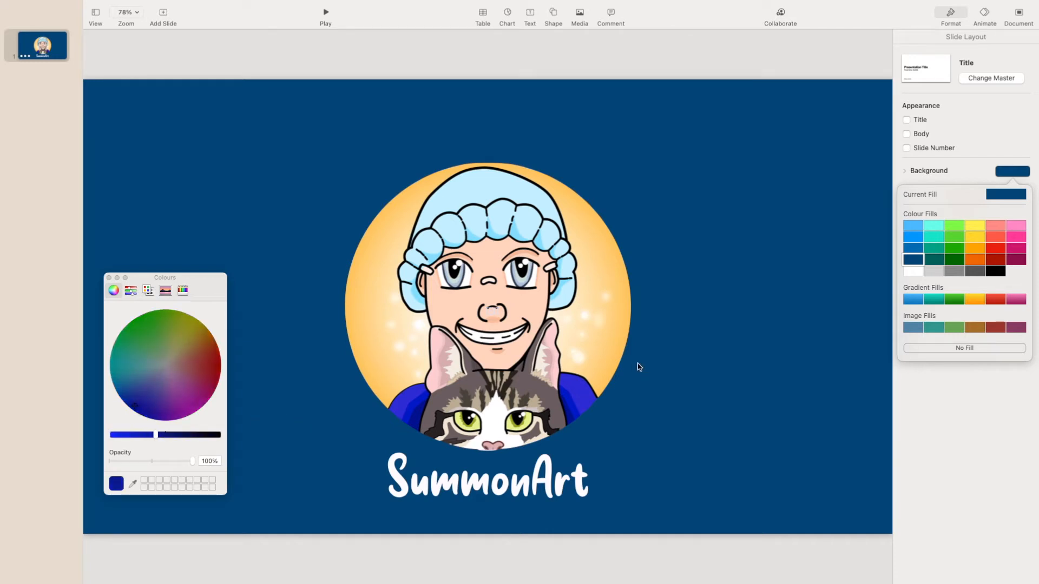
left_click_drag(117, 483, 145, 483)
Give the slide background an Advanced Gradient Fill and set its darker end colour to the saved dark blue.
left_click(619, 346)
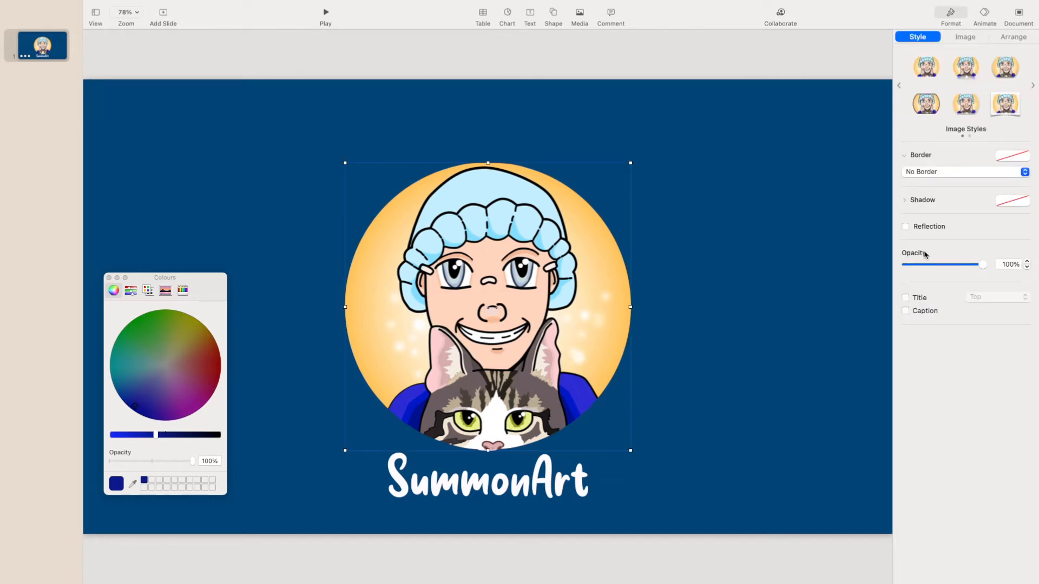
left_click(751, 339)
left_click(942, 172)
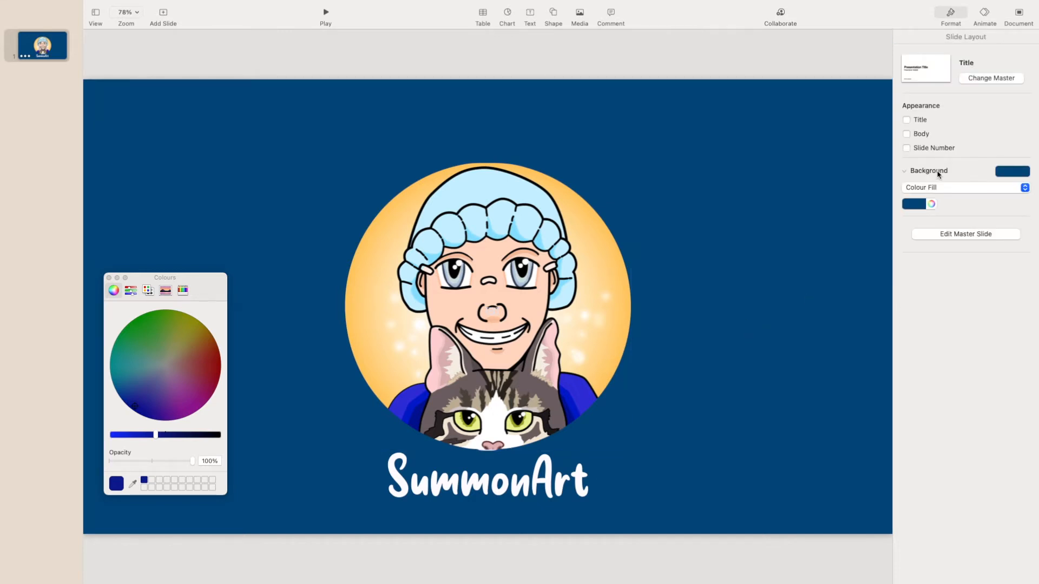
left_click(948, 189)
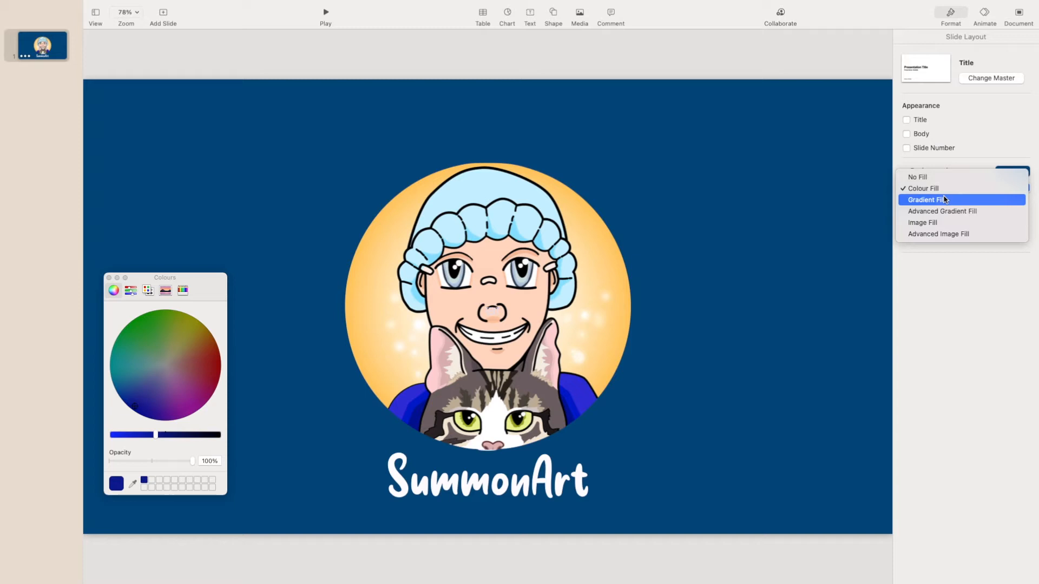
left_click(950, 211)
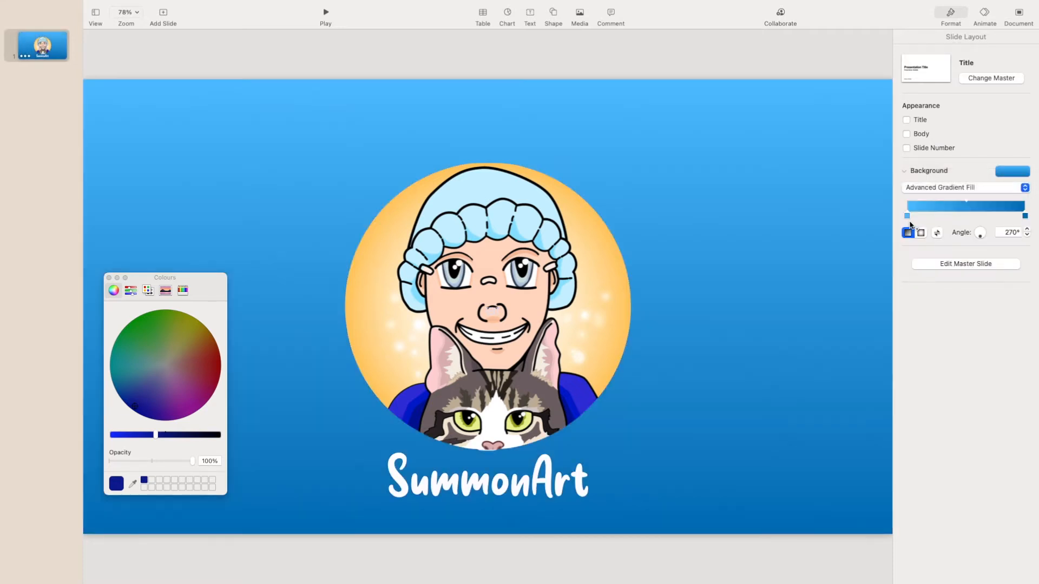
left_click(1024, 217)
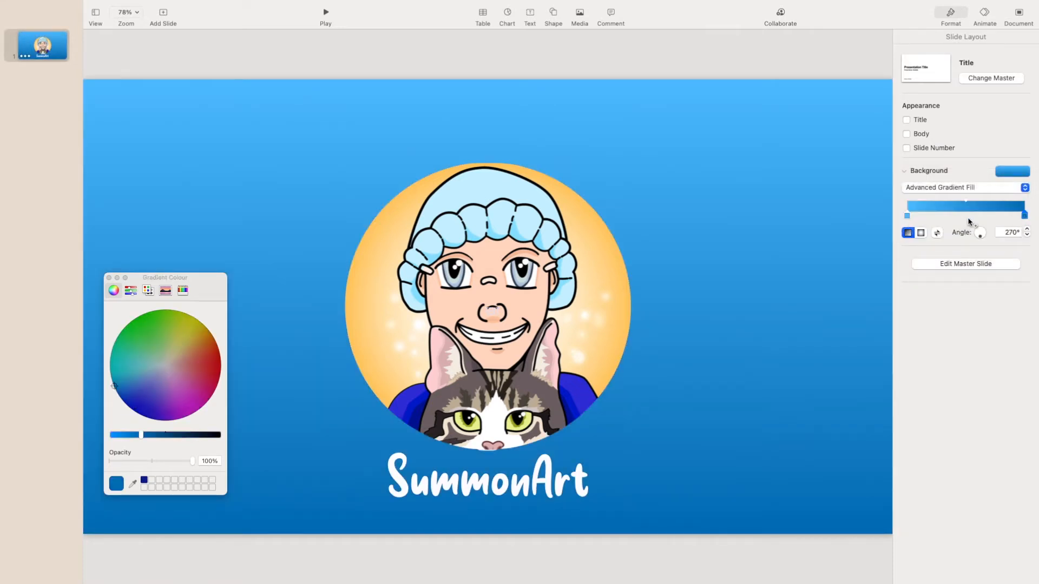
left_click(144, 480)
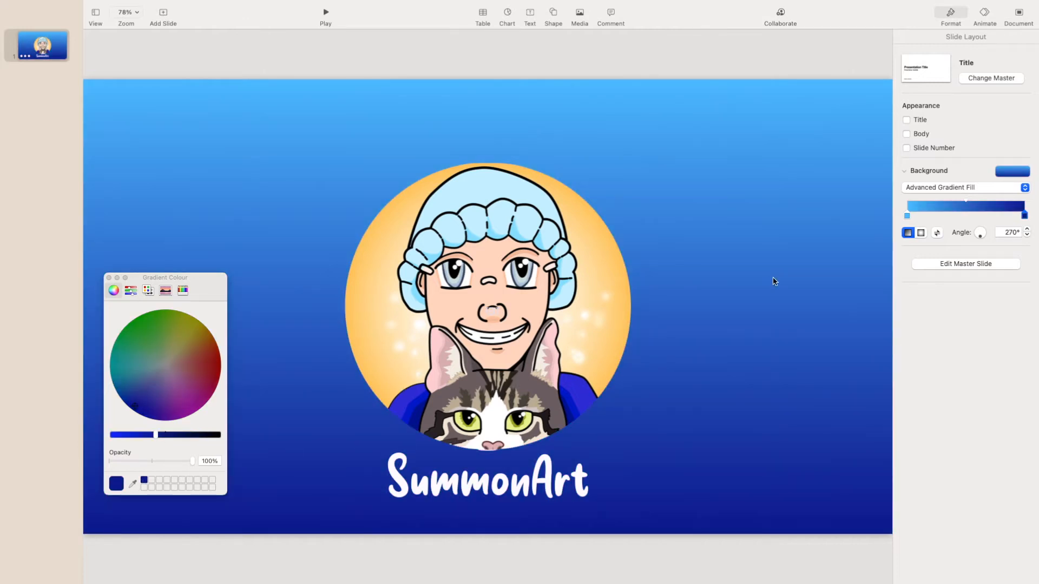
left_click(908, 217)
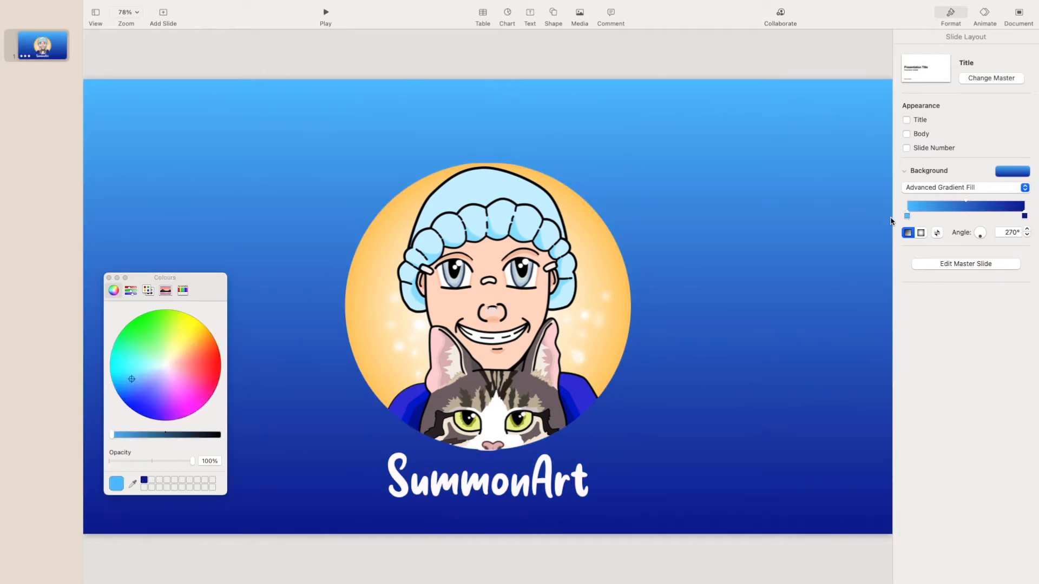
Sample the light orange of the profile picture's circle, save it as a custom swatch and apply it to the gradient's lighter end.
left_click(497, 313)
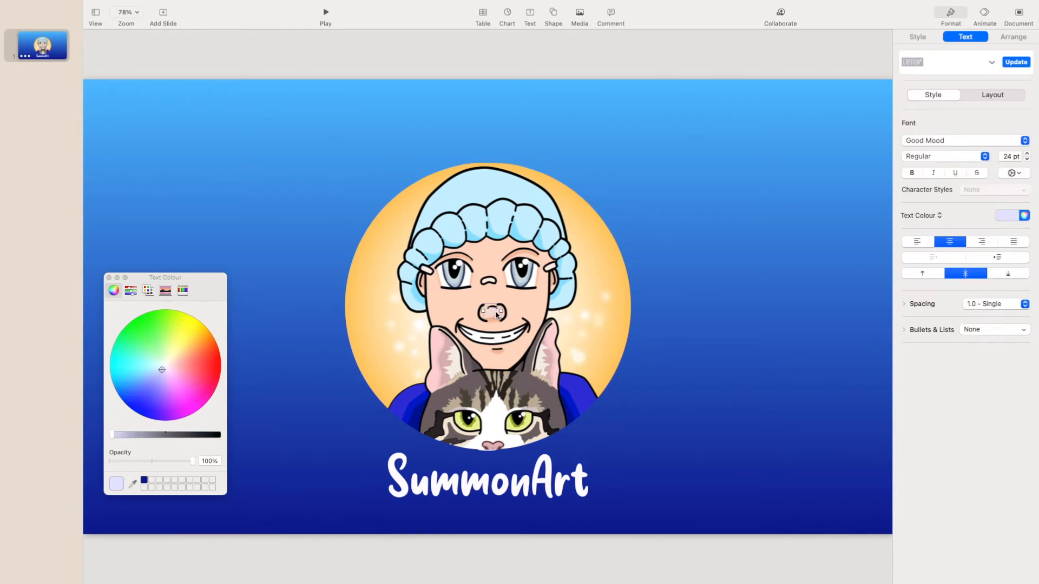
key("Escape")
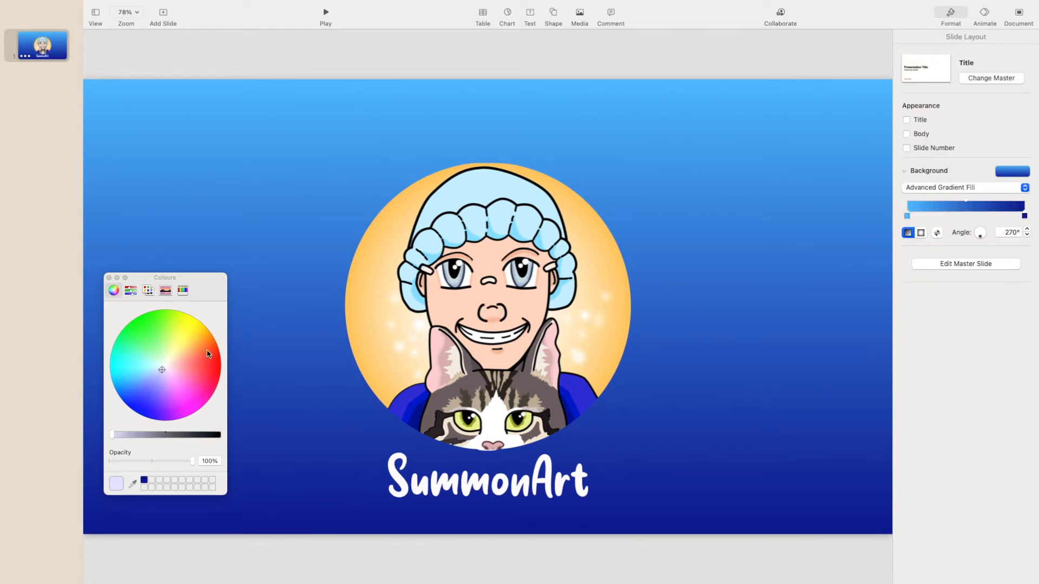
left_click(131, 485)
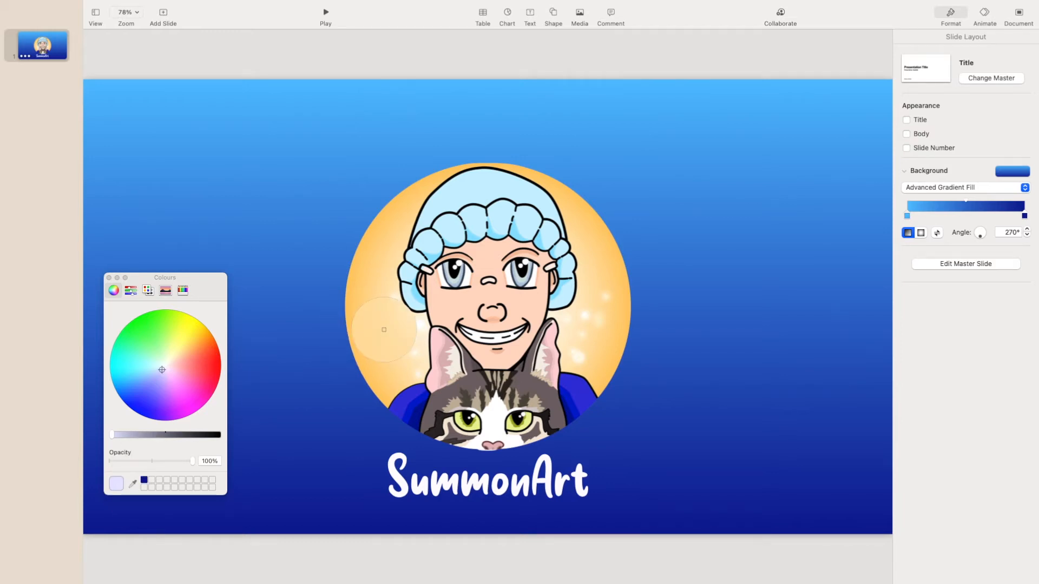
left_click(343, 334)
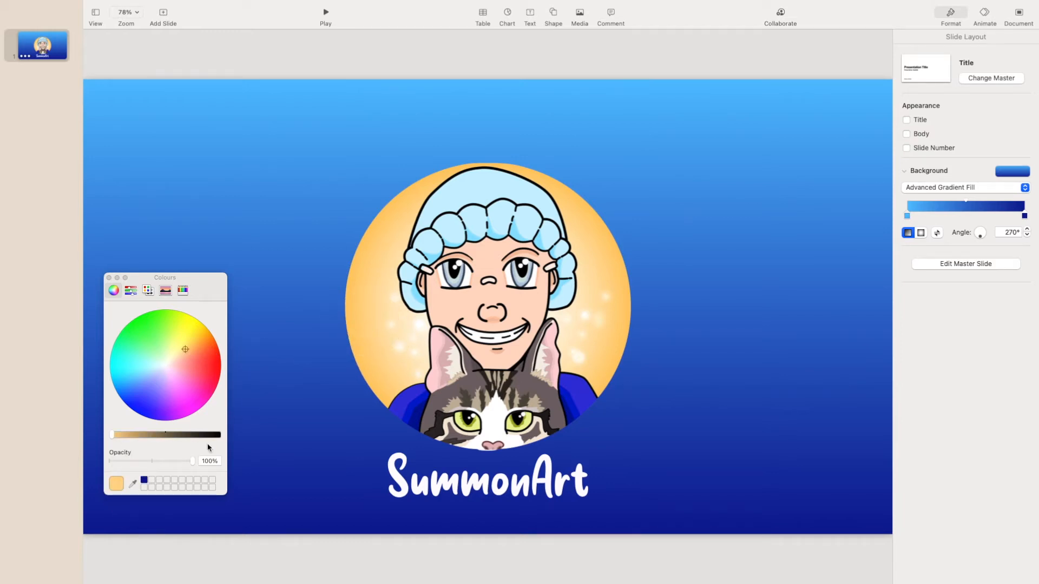
left_click_drag(117, 485, 152, 480)
left_click(907, 216)
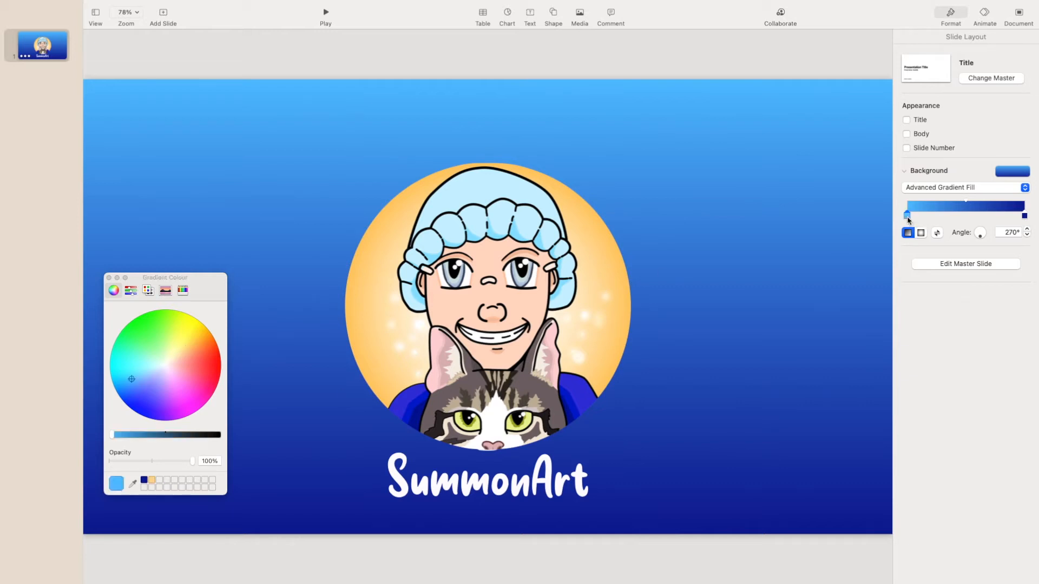
left_click(152, 480)
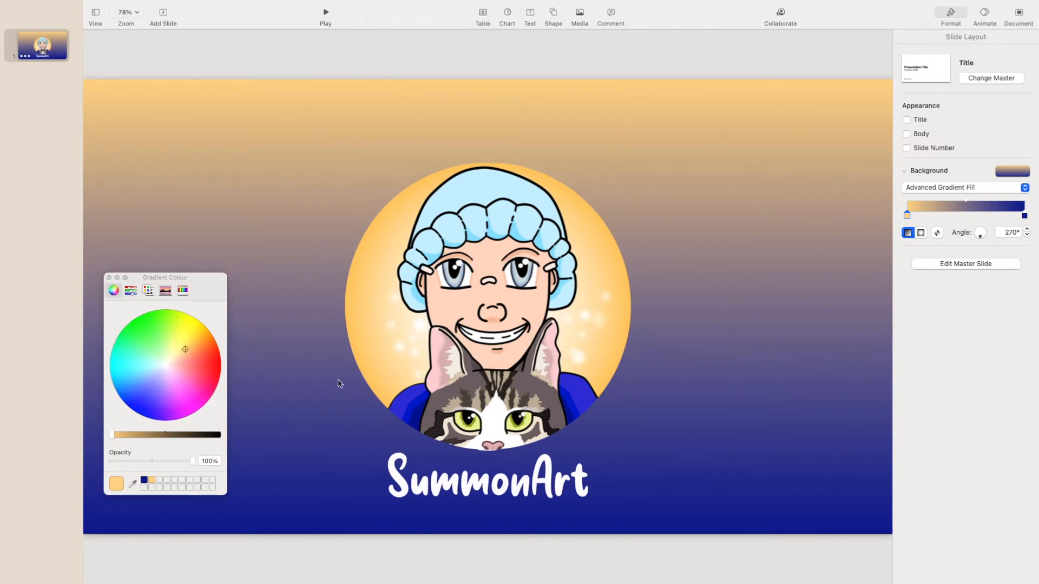
Sample the light blue of the character's cap, save it as a custom swatch and apply it to the gradient's lighter end.
left_click(908, 217)
left_click(132, 484)
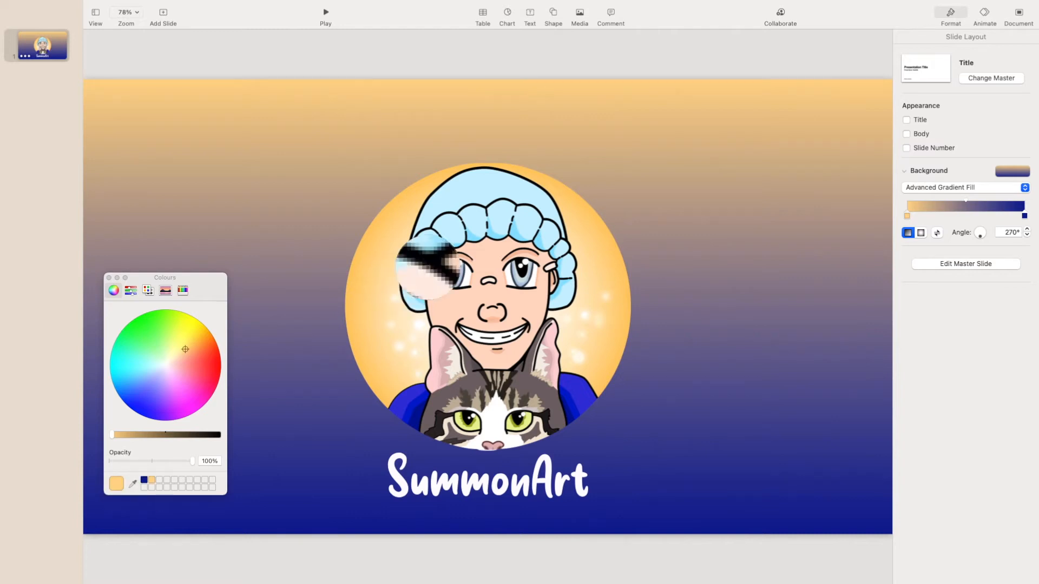
left_click(498, 198)
left_click_drag(111, 490, 159, 480)
left_click(908, 217)
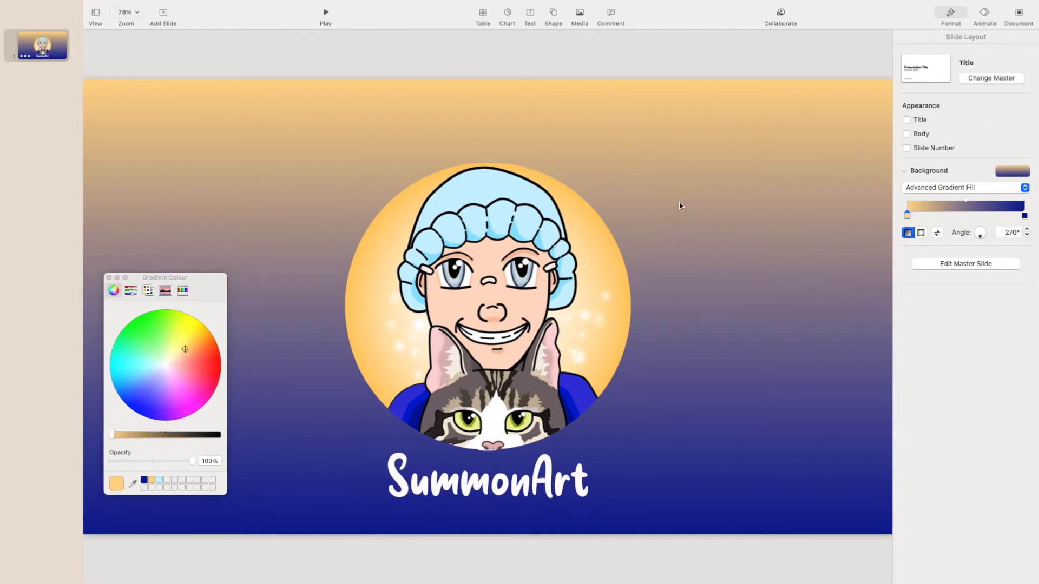
left_click(159, 480)
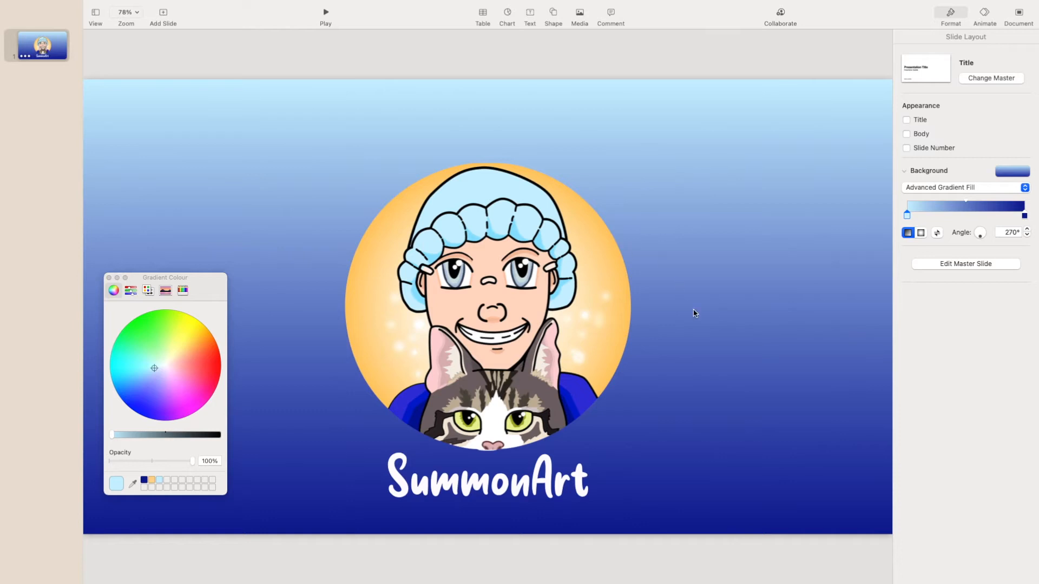
Try a radial gradient for the slide background and switch it back to linear.
left_click(921, 233)
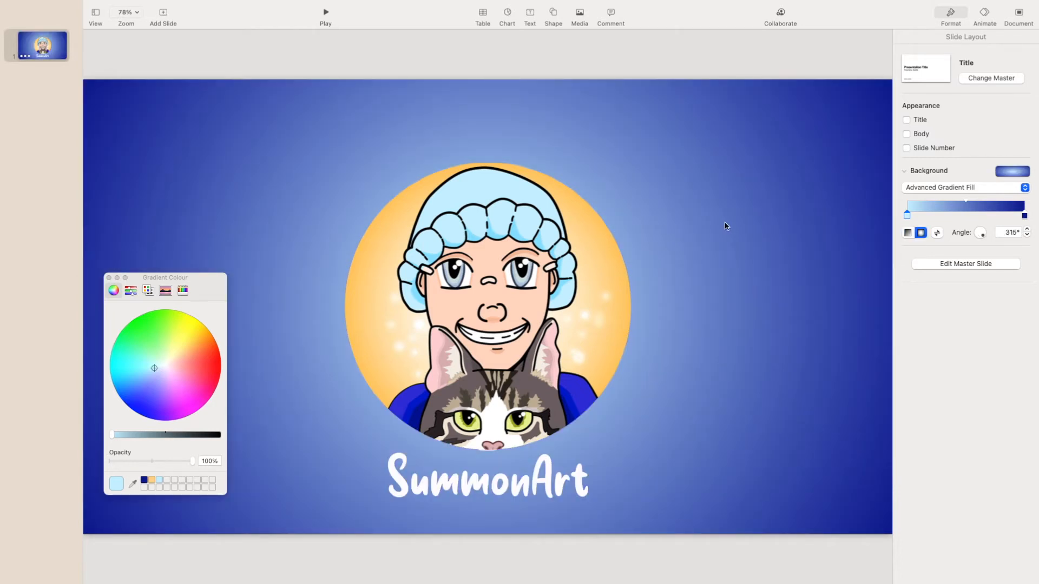
left_click_drag(966, 216, 930, 309)
left_click(907, 233)
Move the light blue gradient stop inward and add a near-white colour stop at the lighter end.
mouse_move(1024, 215)
left_mouse_down()
mouse_move(970, 215)
mouse_move(1025, 216)
left_mouse_up()
left_click_drag(907, 216, 943, 216)
left_click(912, 216)
left_click_drag(154, 368, 166, 370)
left_click_drag(943, 216, 939, 216)
Try to remove the light blue middle stop from the background gradient and undo the removal.
left_click_drag(207, 287, 50, 335)
left_click(487, 478)
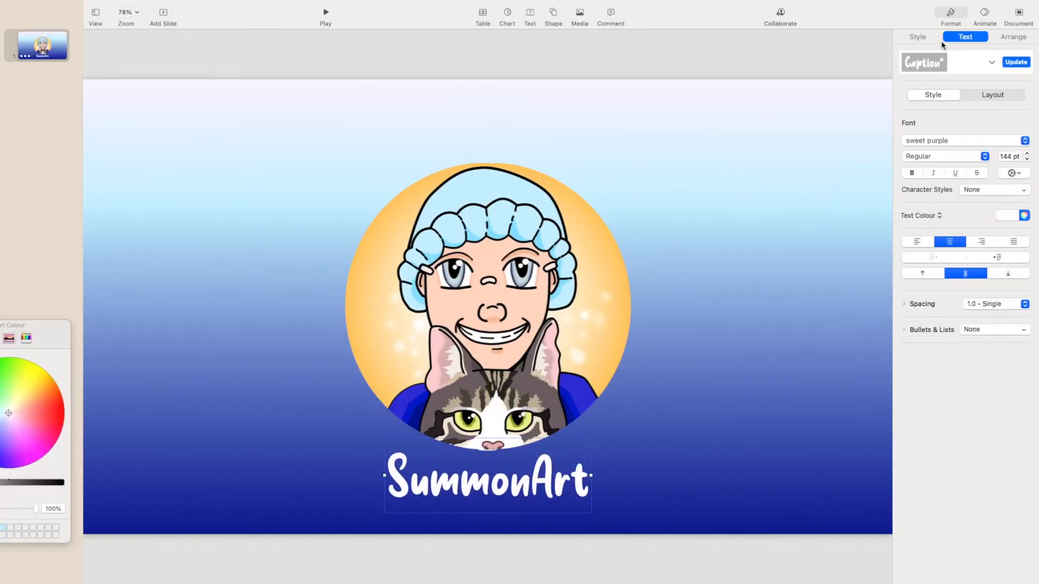
left_click(836, 162)
left_click_drag(939, 216, 957, 282)
key("super+z")
Change the slide background's fill type to Advanced Image Fill and leave full-screen view.
left_click(966, 188)
left_click(952, 199)
left_click(995, 207)
left_click(858, 249)
left_click(966, 188)
left_click(918, 326)
left_click(995, 207)
key("super+z")
left_click(966, 188)
left_click(957, 328)
left_click(30, 20)
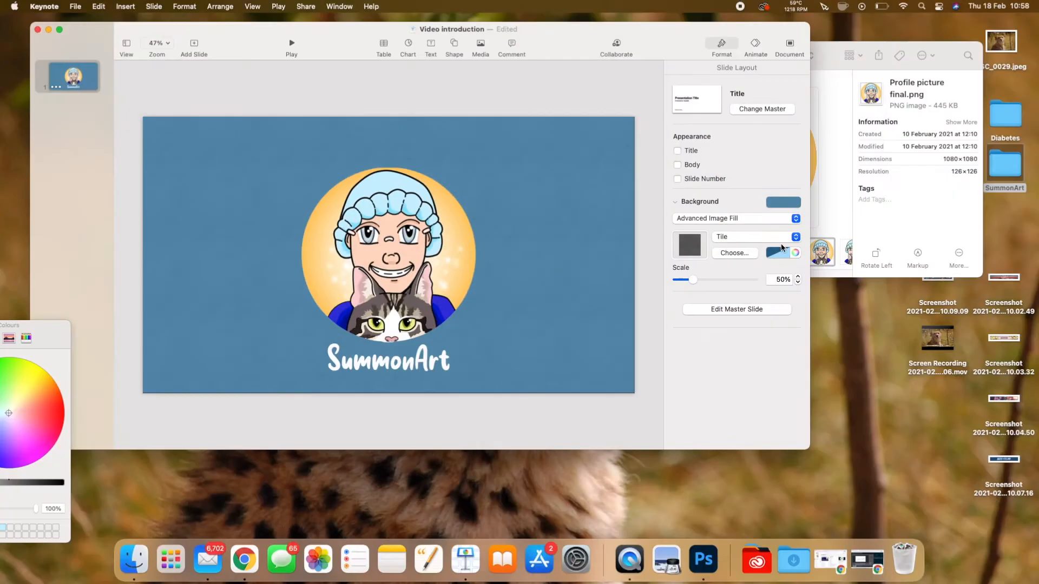
Try the saved dark blue, a light blue and a dark grey as the tint of the background image.
left_click(783, 202)
left_click_drag(38, 325, 201, 288)
left_click(151, 490)
left_click(777, 253)
left_click(778, 252)
left_click(737, 279)
left_click(151, 490)
left_click(778, 252)
left_click(795, 327)
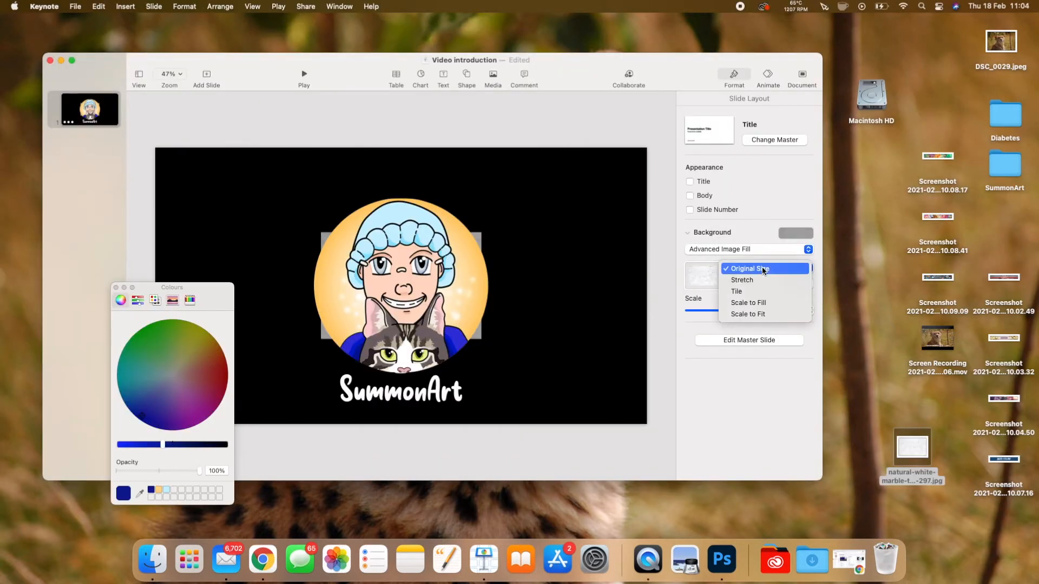
Try Scale to Fit on the white marble background image and set it to Scale to Fill.
left_click(757, 314)
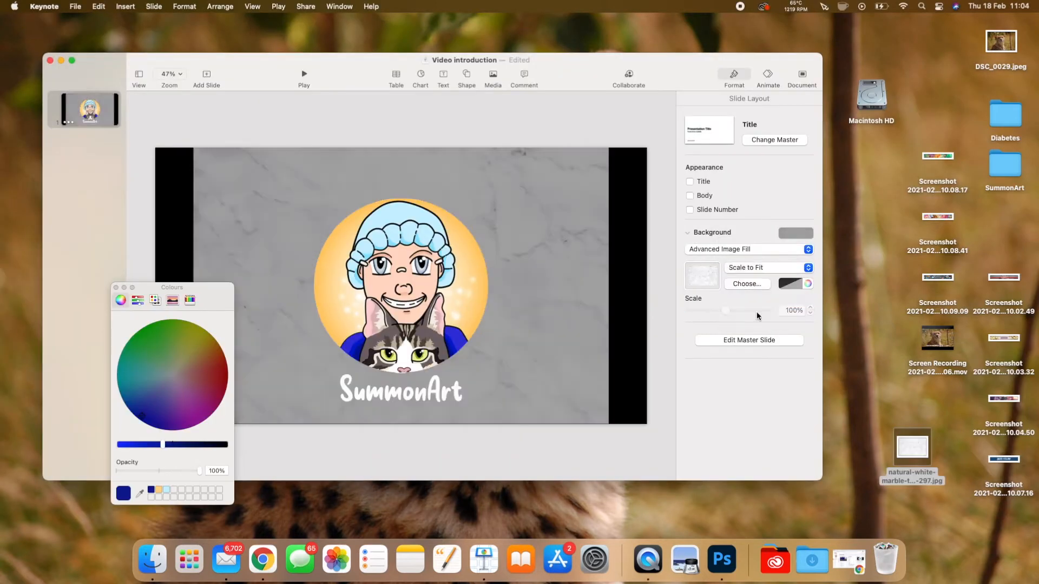
left_click(769, 269)
left_click(769, 258)
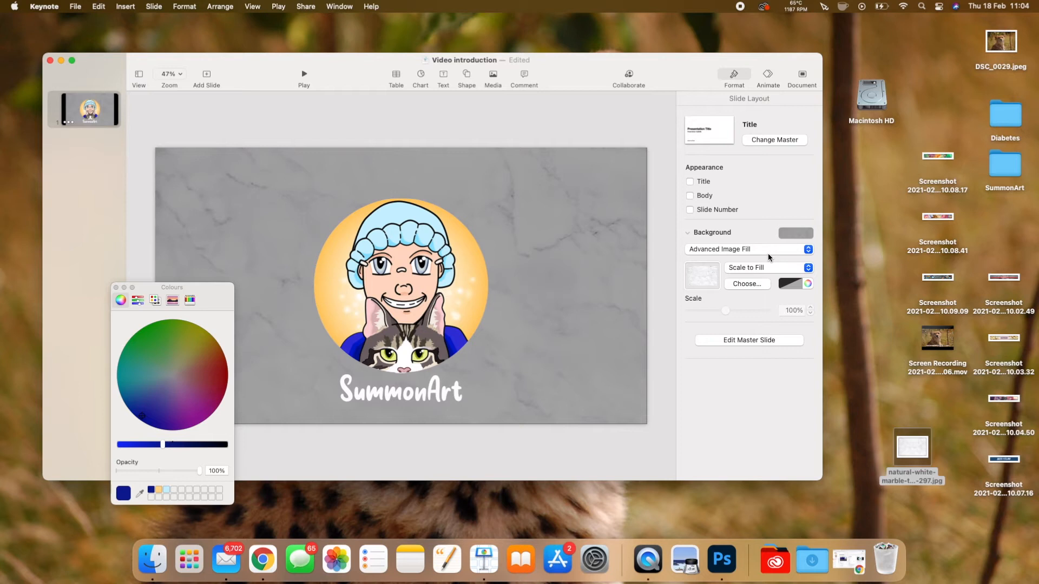
Try dark blue, grey and black tints on the marble background image.
left_click(797, 286)
left_click(749, 348)
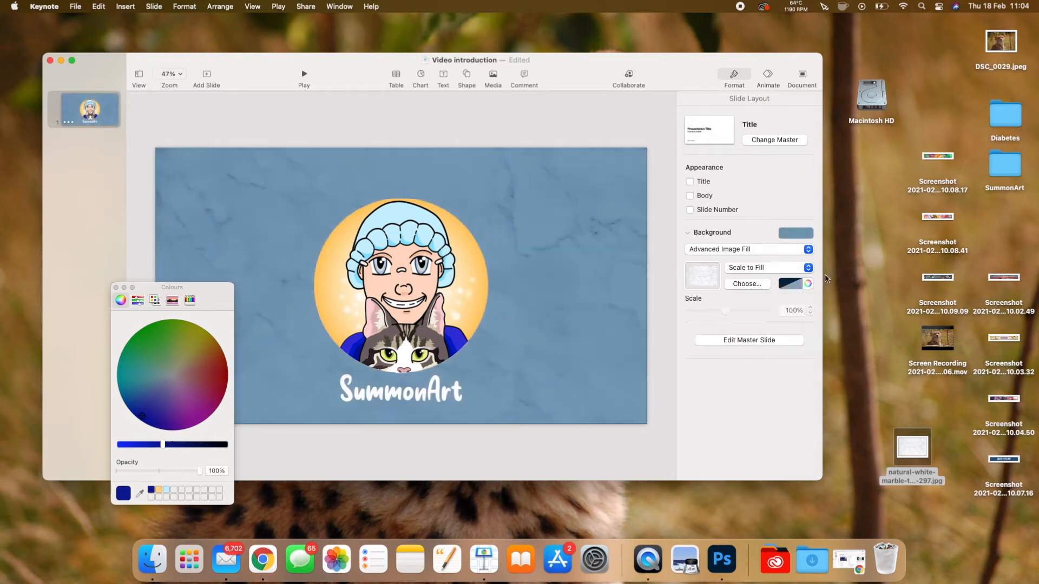
left_click(807, 268)
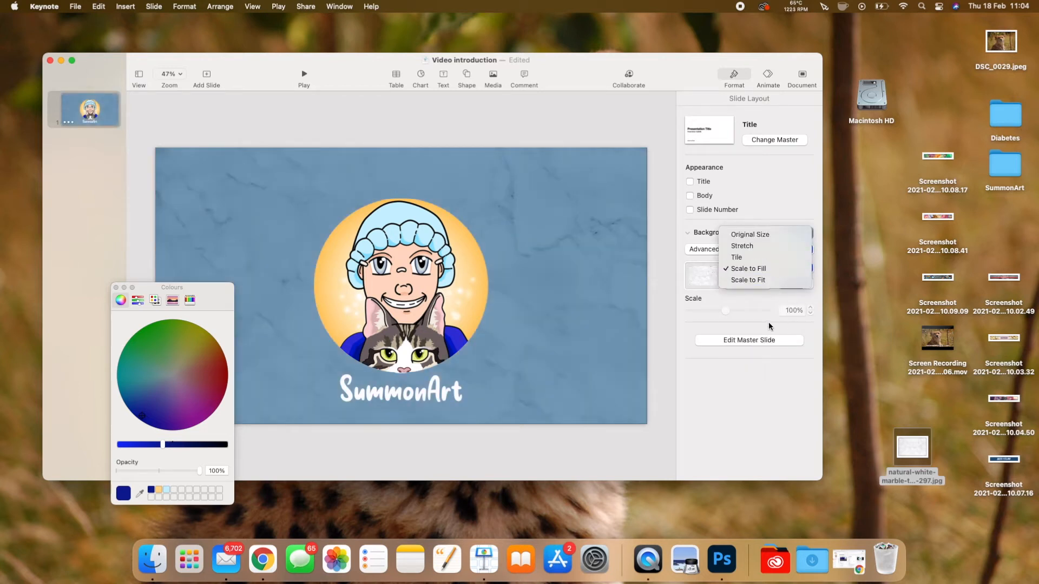
left_click(772, 269)
left_click(793, 285)
left_click(805, 355)
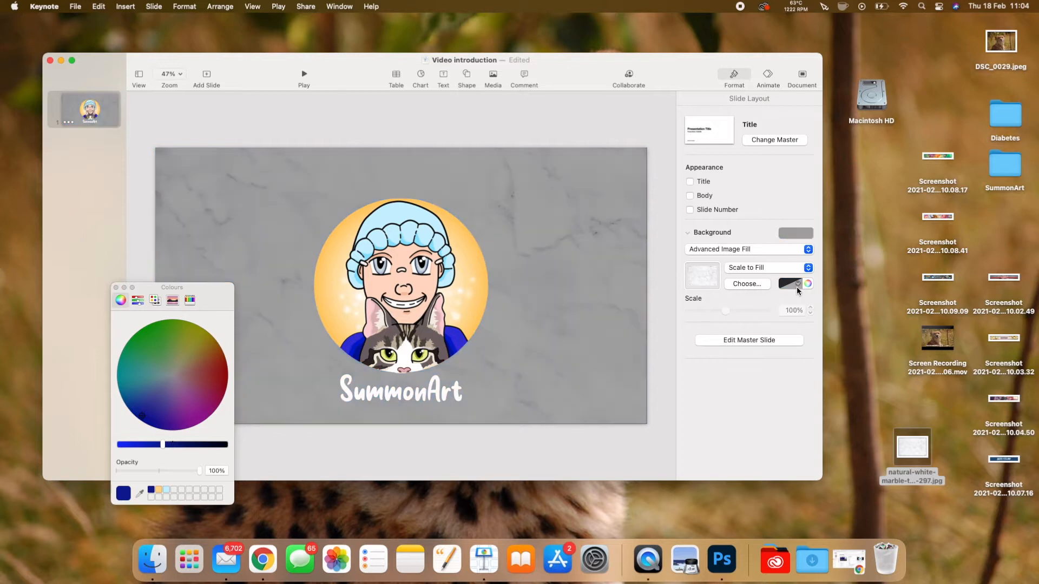
left_click(796, 286)
left_click(821, 352)
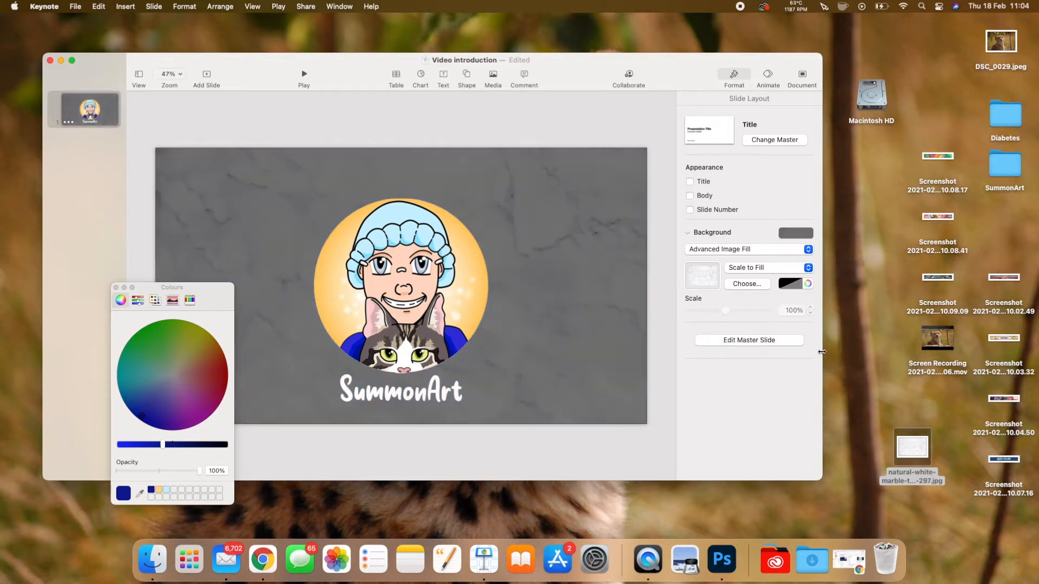
Try orange, dark blue, white and light grey tints on the marble background image.
left_click(795, 284)
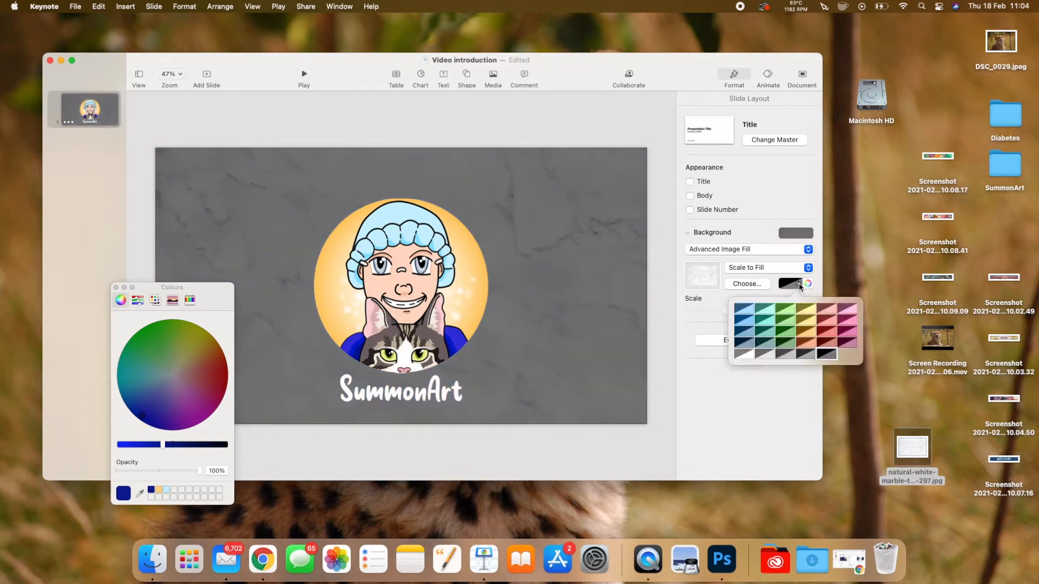
left_click(804, 344)
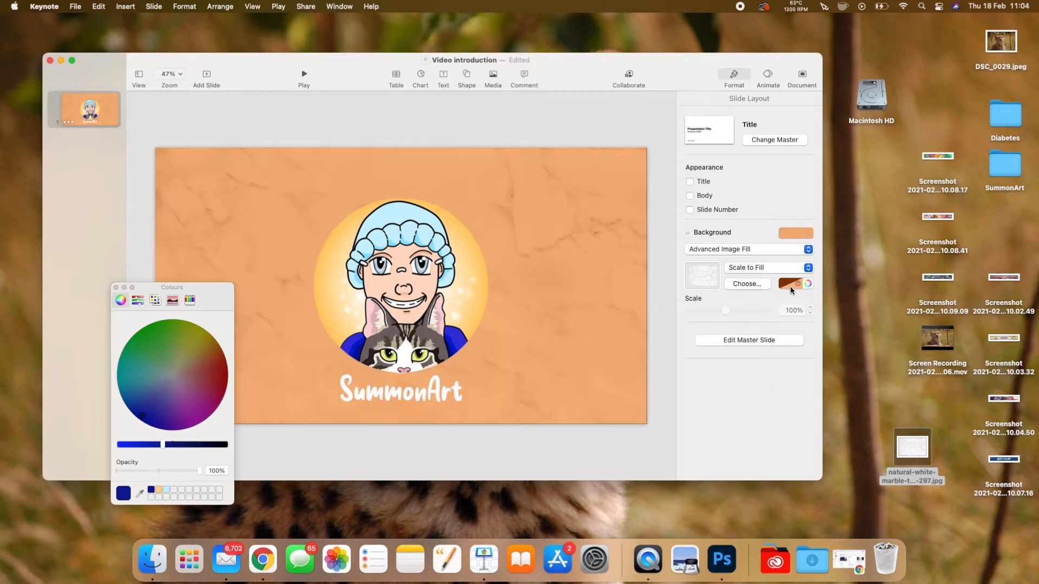
left_click(795, 286)
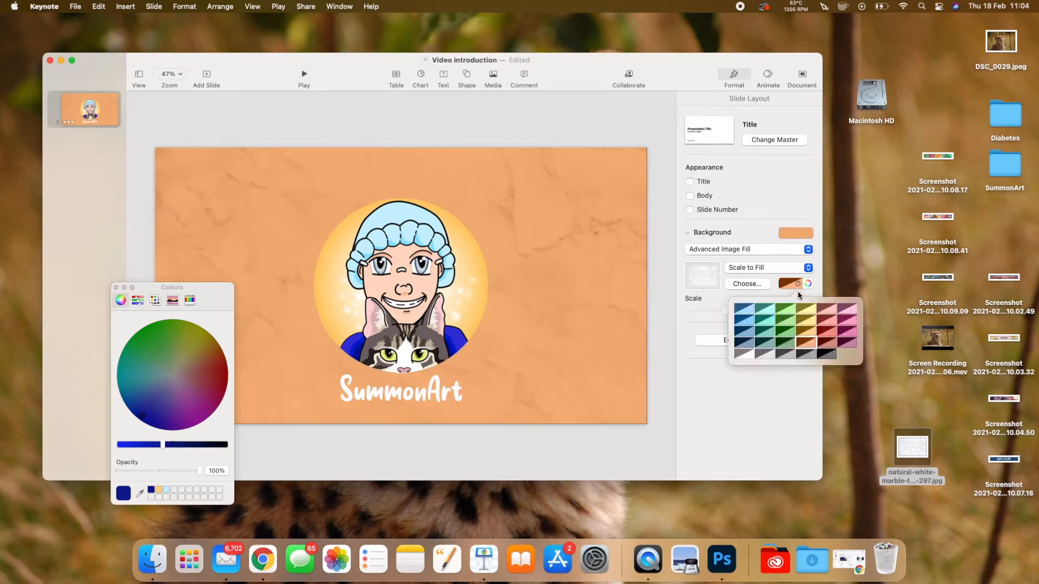
left_click(756, 345)
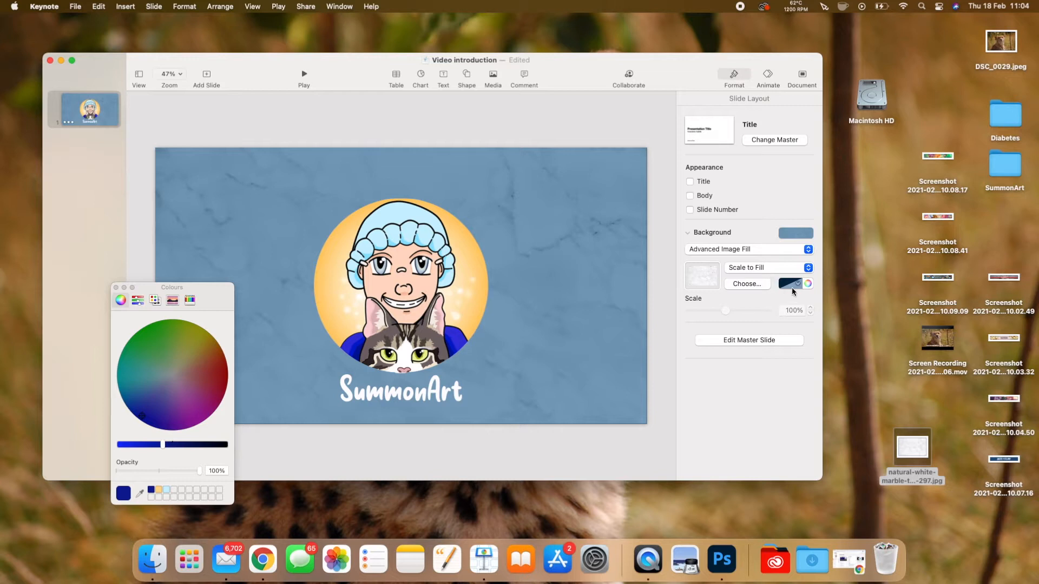
left_click(791, 288)
left_click(744, 354)
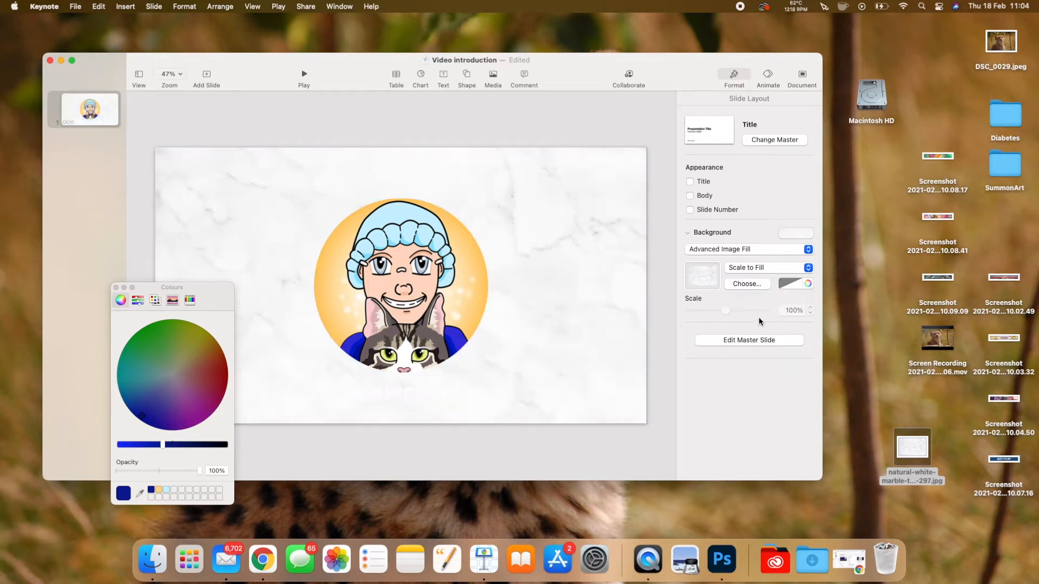
left_click(797, 284)
left_click(763, 357)
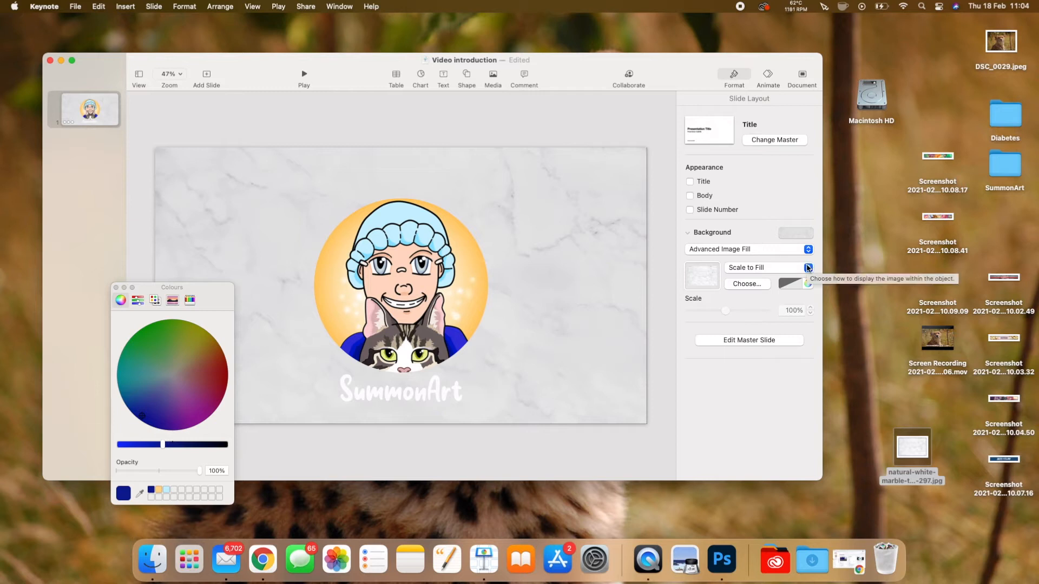
Return the marble background image to a dark blue tint.
left_click(798, 284)
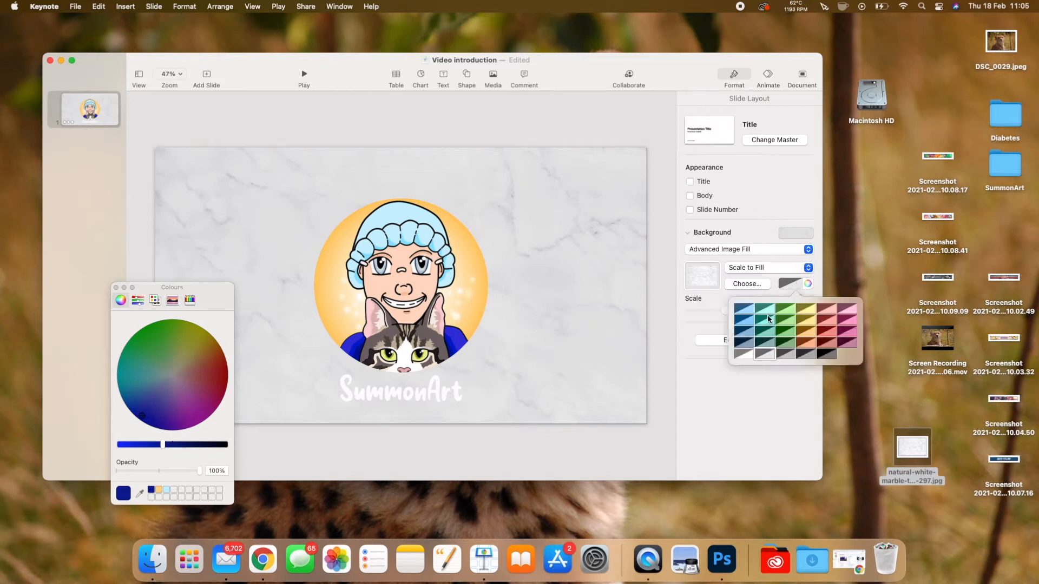
left_click(746, 336)
left_click(798, 285)
left_click(747, 345)
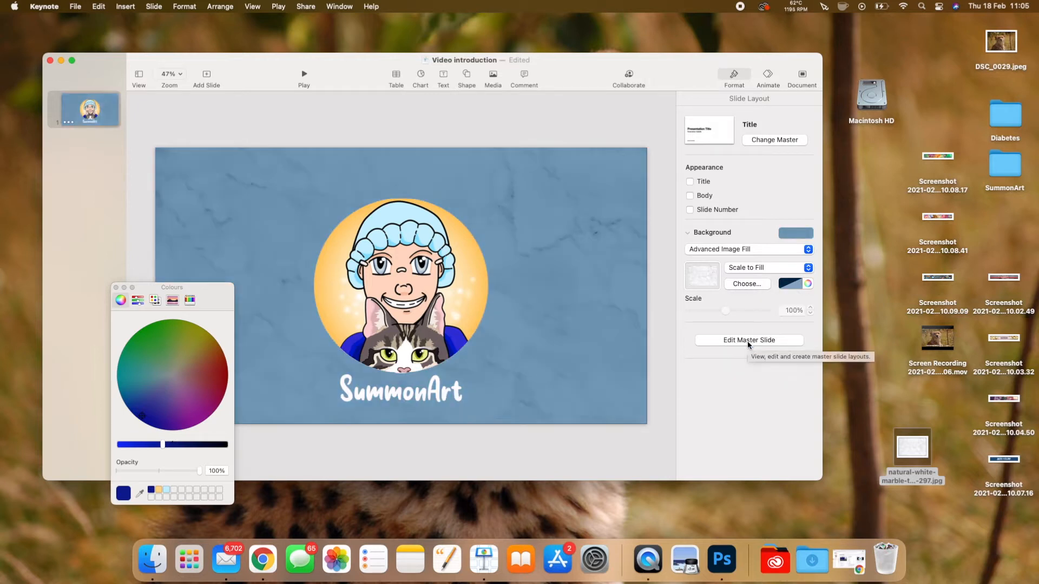
Replace the marble background image with the starry-sky picture 922693.jpg from the desktop.
left_click(747, 283)
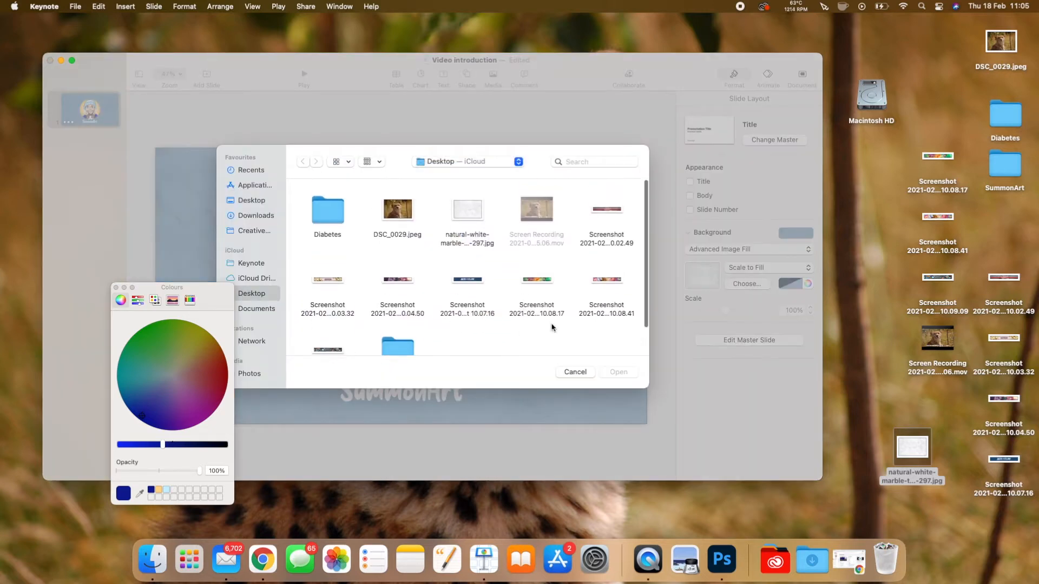
left_click(577, 372)
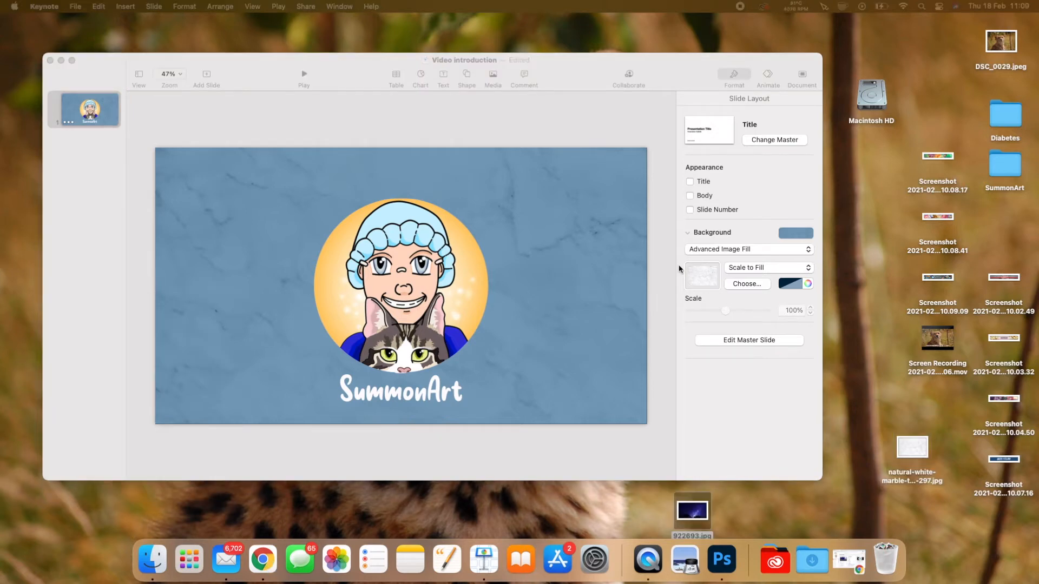
left_click(706, 283)
left_click(748, 284)
left_click(325, 210)
left_click(620, 372)
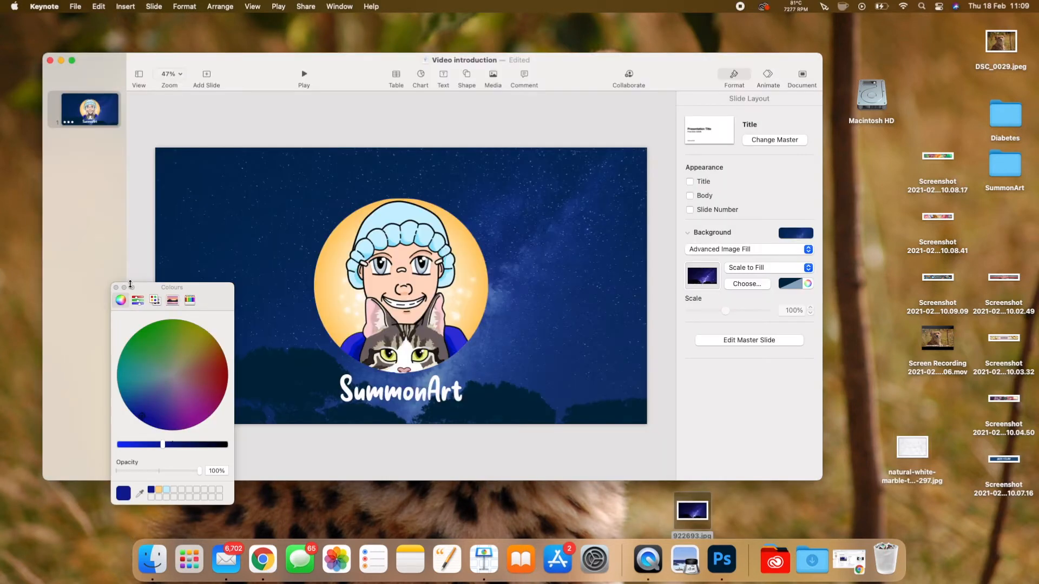
Move the colour picker off the slide and try green, dark blue and grey tints on the starry-sky background.
left_click_drag(147, 288, 65, 274)
left_click(791, 284)
left_click(785, 348)
left_click(798, 284)
left_click(741, 348)
left_click(796, 284)
left_click(785, 361)
left_click(799, 284)
left_click(807, 361)
left_click(799, 284)
left_click(806, 361)
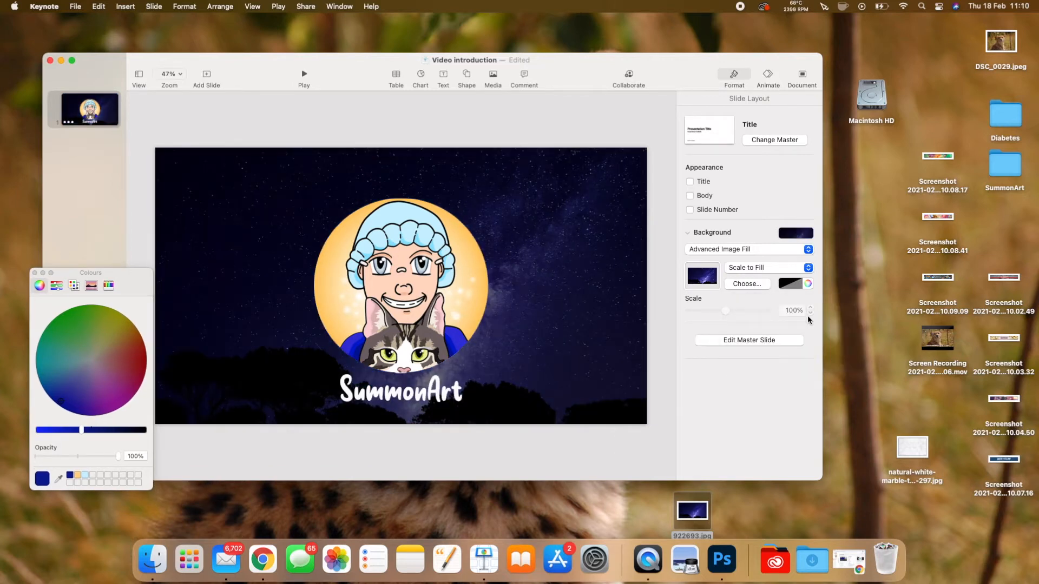
Tint the starry-sky background dark blue and switch it to the slightly brighter blue one shade up.
left_click(799, 285)
left_click(745, 342)
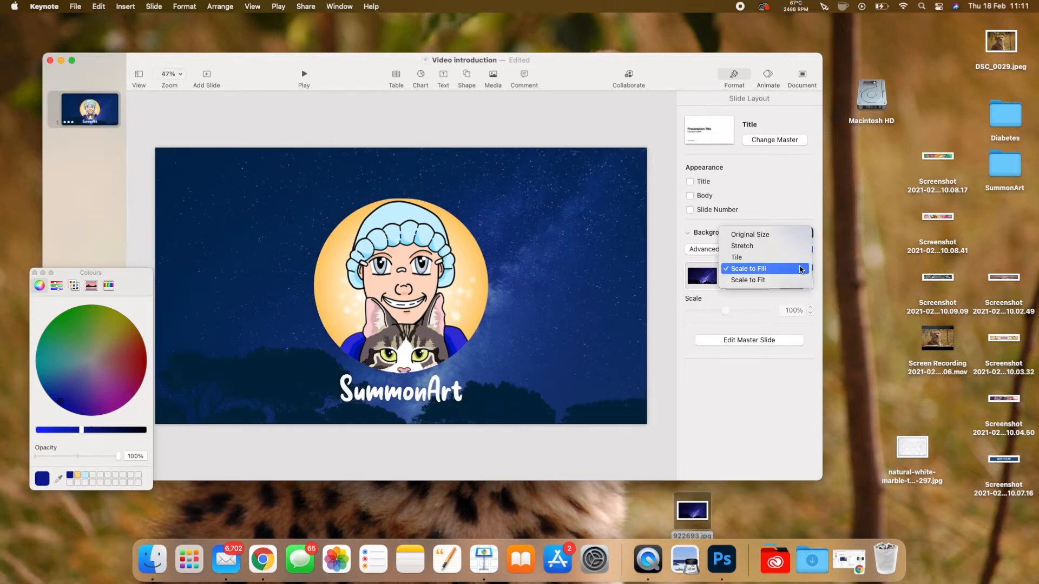
left_click(793, 284)
left_click(747, 333)
Try magenta, orange-brown and dark grey tints on the starry-sky background and undo back to the blue tint.
left_click(793, 284)
left_click(847, 343)
left_click(793, 284)
left_click(827, 343)
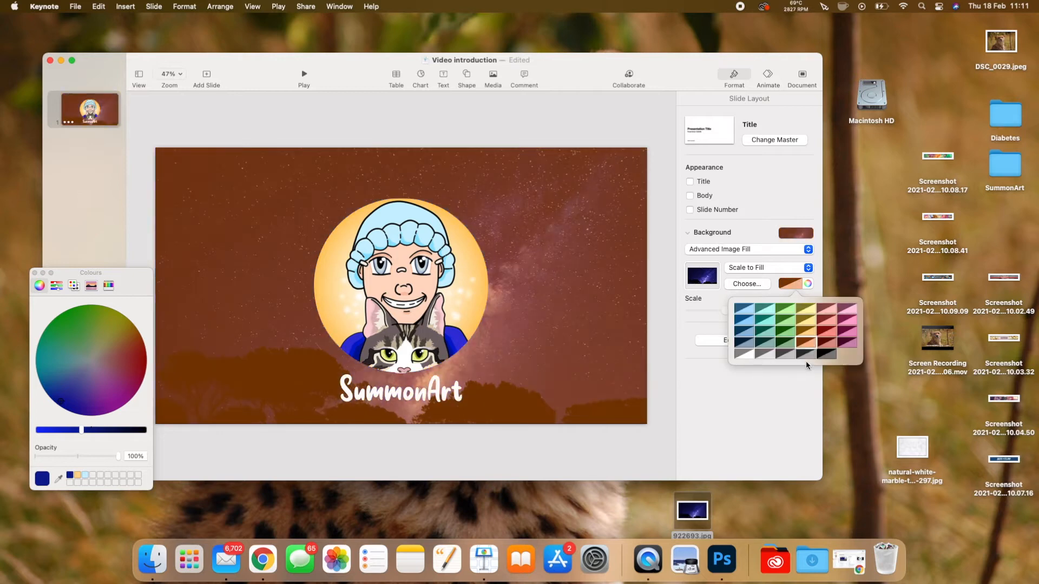
left_click(807, 358)
left_click(99, 6)
left_click(107, 22)
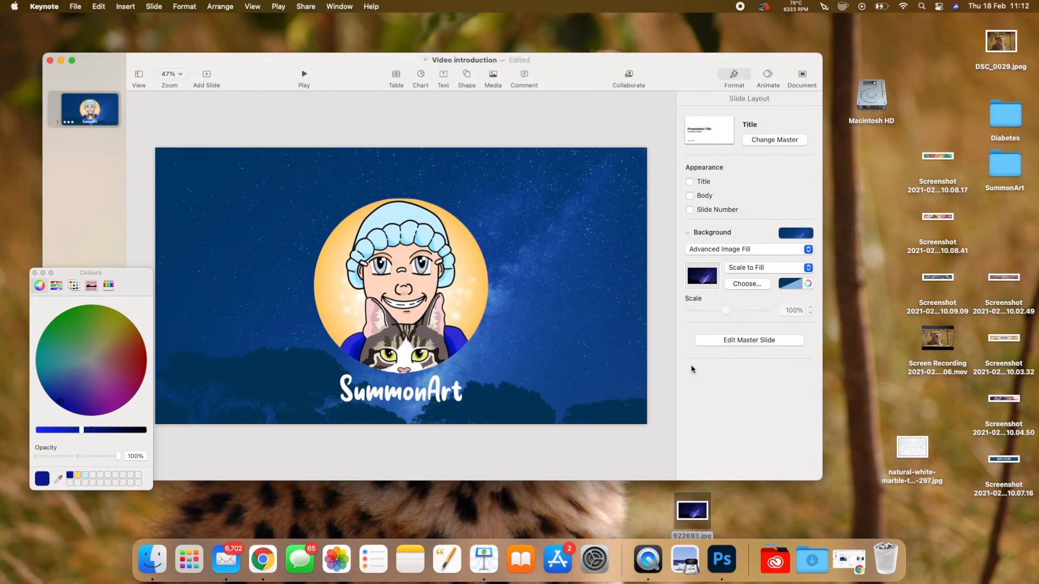
Give the starry-sky background a darker blue tint and switch its fill type to Image Fill.
left_click(793, 284)
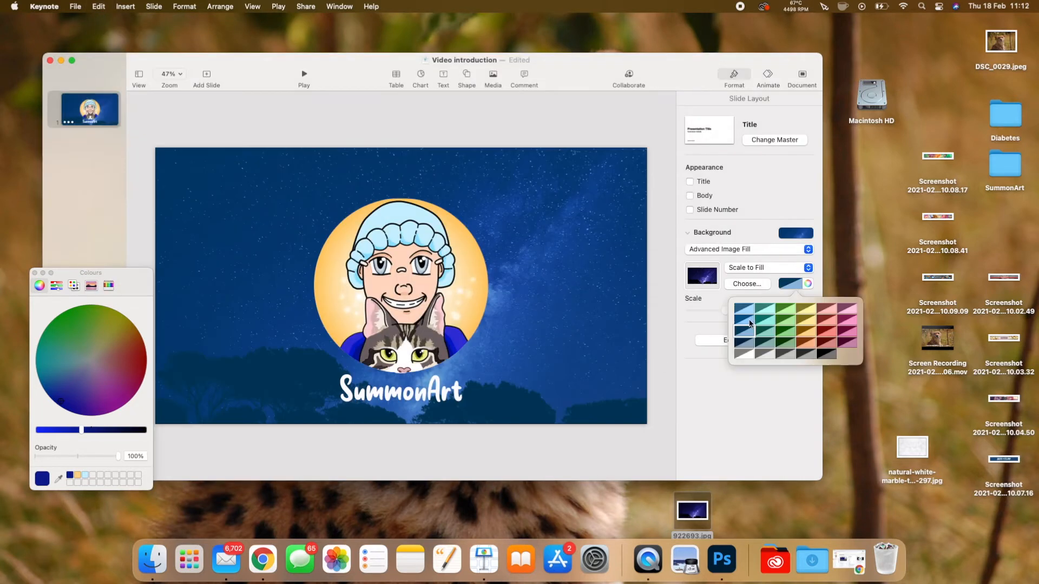
left_click(794, 283)
left_click(794, 283)
left_click(751, 347)
left_click(763, 269)
left_click(759, 268)
left_click(758, 249)
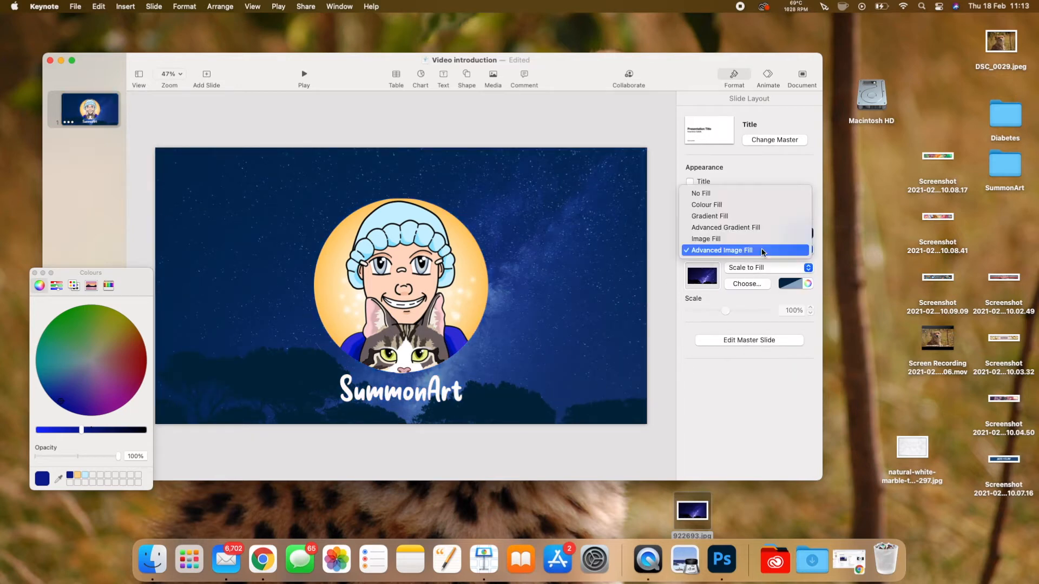
left_click(759, 242)
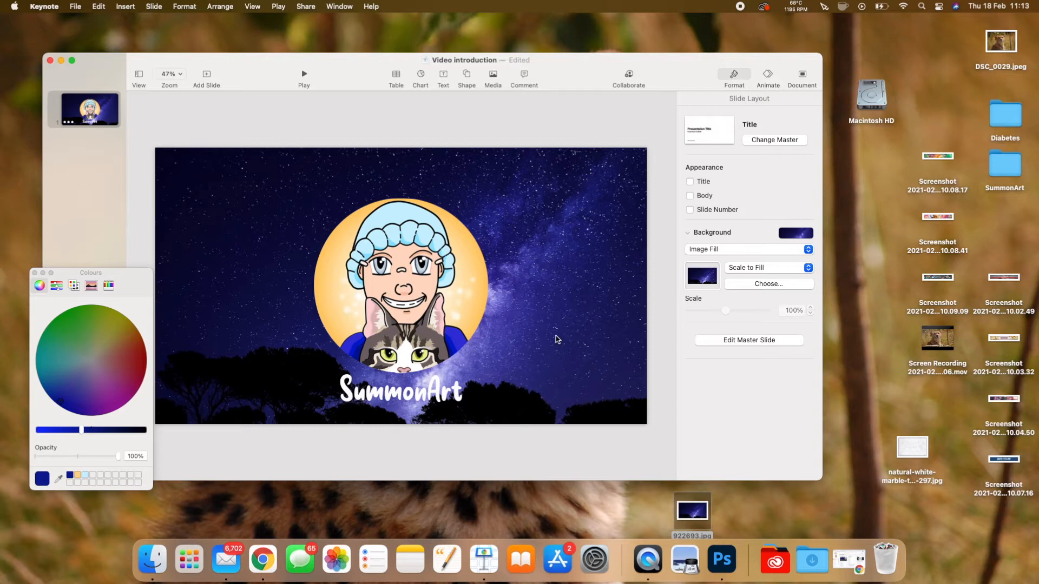
Make the window full screen, dismissing the notification, and set the background fill to Advanced Image Fill.
left_click(72, 60)
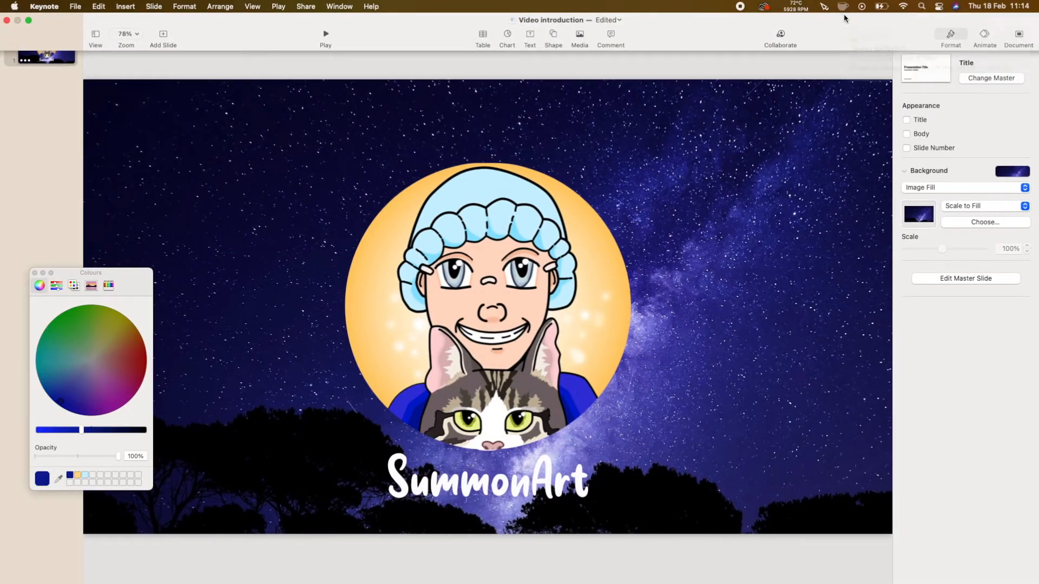
left_click(970, 19)
left_click(951, 17)
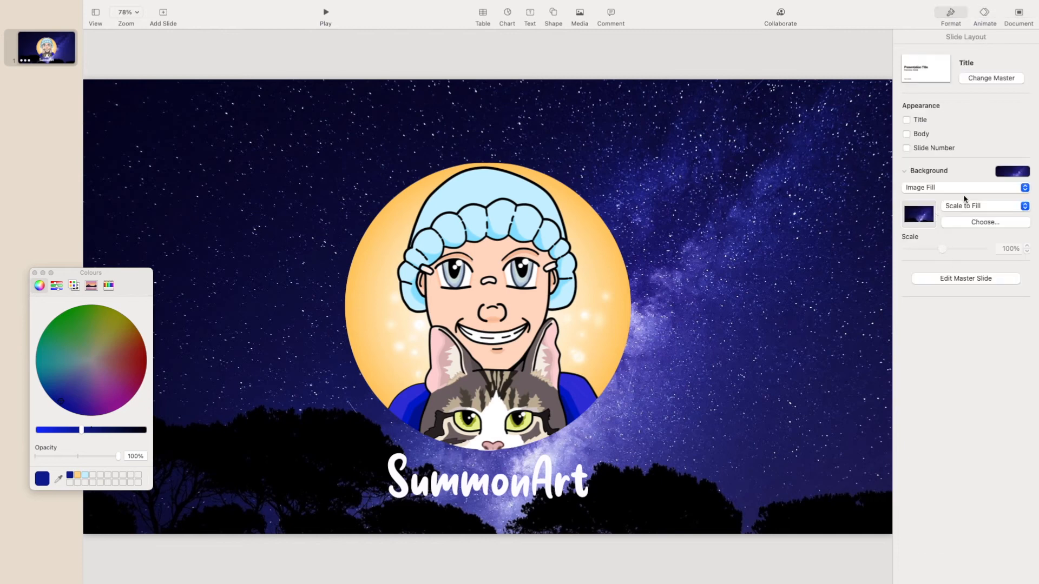
left_click(966, 187)
left_click(968, 199)
Try several different tints, including grey, on the starry-sky background.
left_click(1009, 221)
left_click(935, 297)
left_click(1003, 225)
left_click(955, 287)
left_click(1012, 221)
left_click(957, 292)
left_click(1009, 221)
left_click(919, 283)
scroll(716, 349, "down", 3)
left_click(1009, 222)
left_click(915, 274)
left_click(1011, 222)
left_click(939, 256)
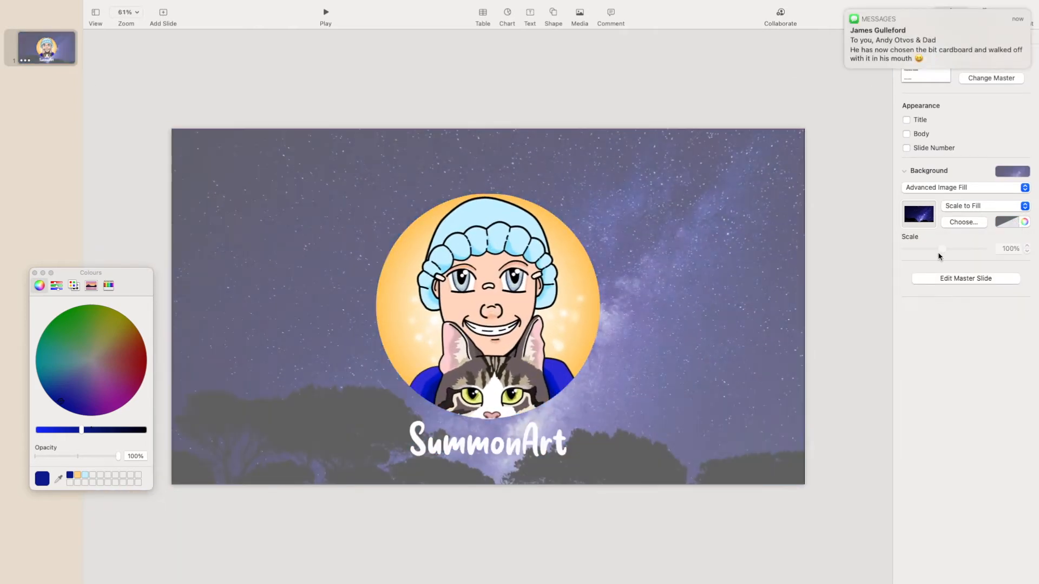
Tint the starry-sky background dark blue and return the presentation to a normal window.
left_click(1010, 221)
left_click(915, 279)
scroll(770, 334, "down", 3)
scroll(771, 335, "up", 5)
scroll(777, 331, "down", 2)
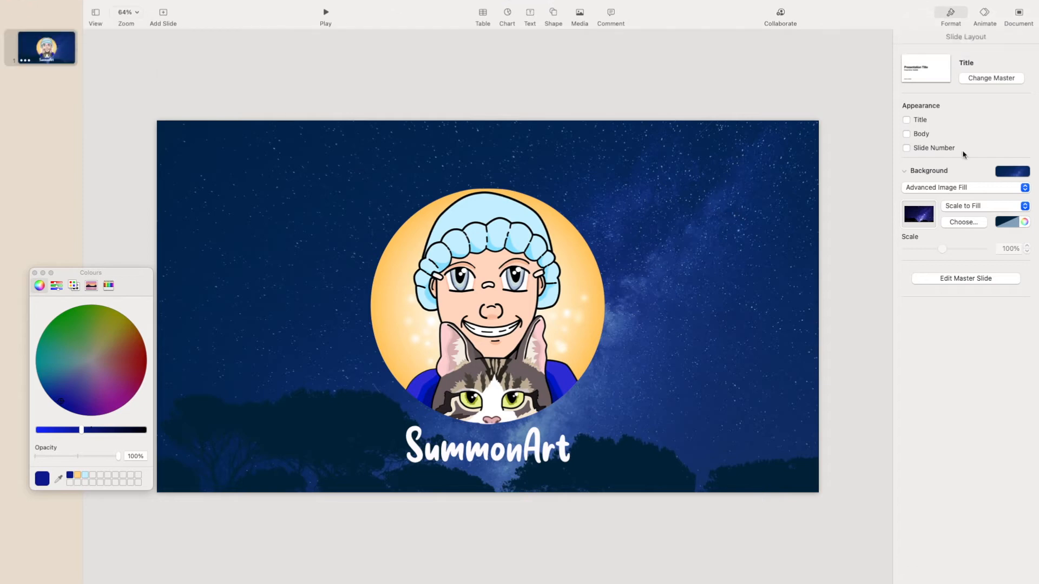
left_click(28, 19)
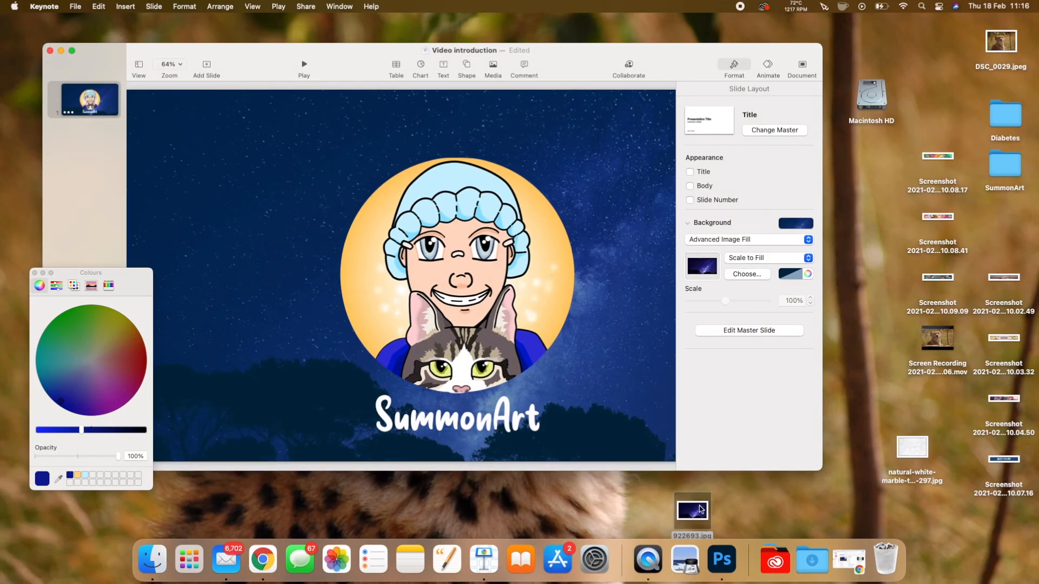
Place 922693.jpg from the desktop on the slide and fit it to the full slide area.
left_click_drag(692, 512, 601, 330)
scroll(601, 330, "down", 5)
mouse_move(545, 195)
left_mouse_down()
mouse_move(529, 213)
mouse_move(545, 195)
left_mouse_up()
Send the starry-sky picture behind the portrait and text, and set its opacity to 29%.
right_click(488, 263)
left_click(522, 281)
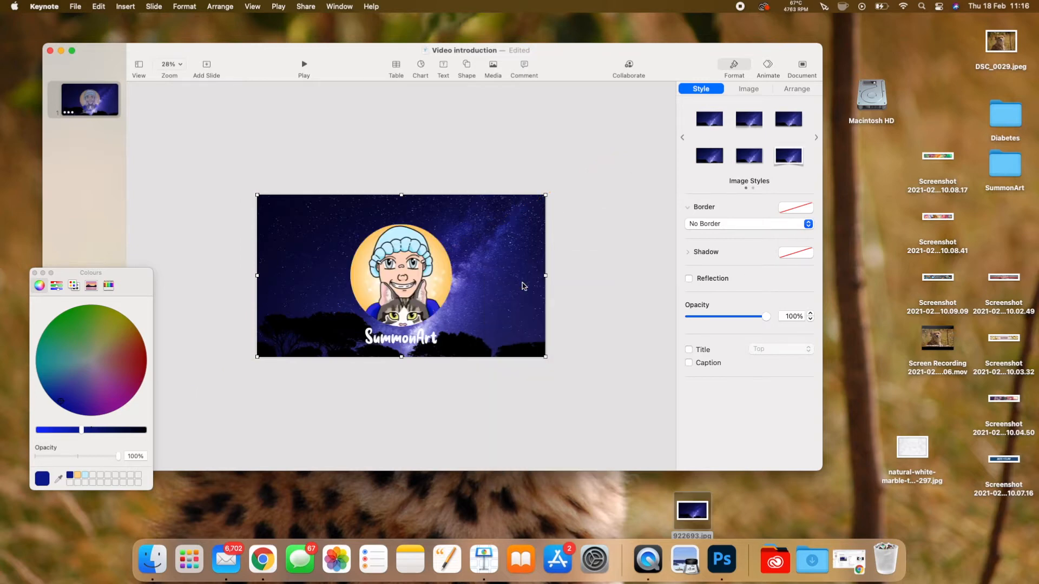
key("super+shift+period")
left_click_drag(766, 317, 711, 323)
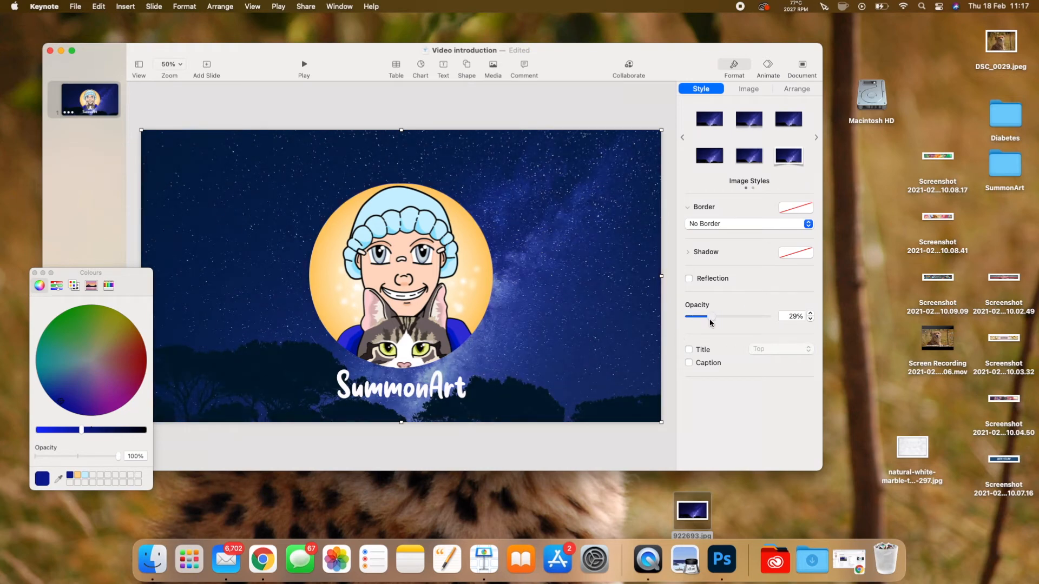
left_click(633, 108)
Apply the 315° drop shadow preset to the SummonArt text and show the shadow's detailed settings.
left_click(431, 394)
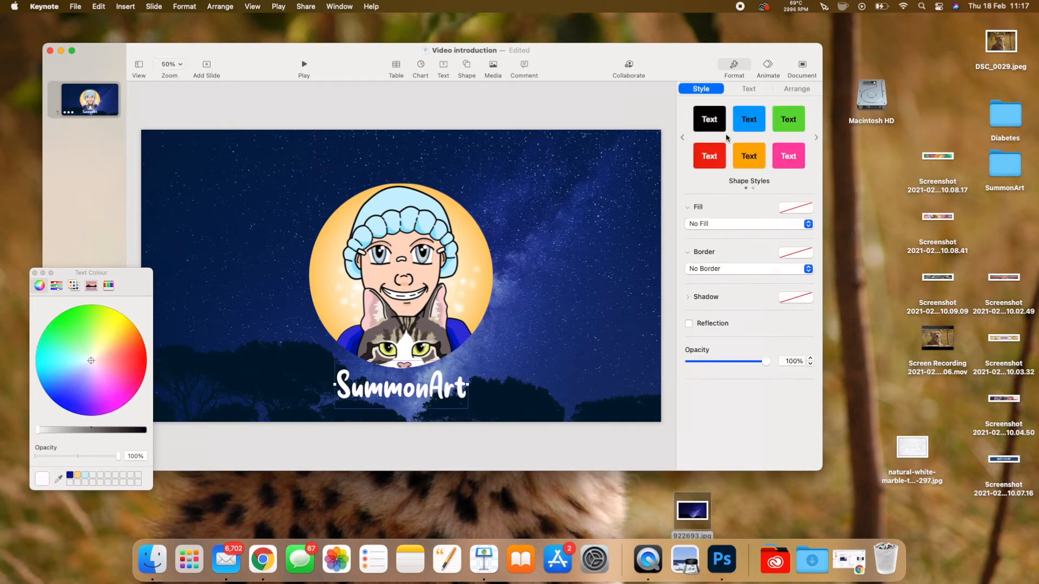
left_click(748, 89)
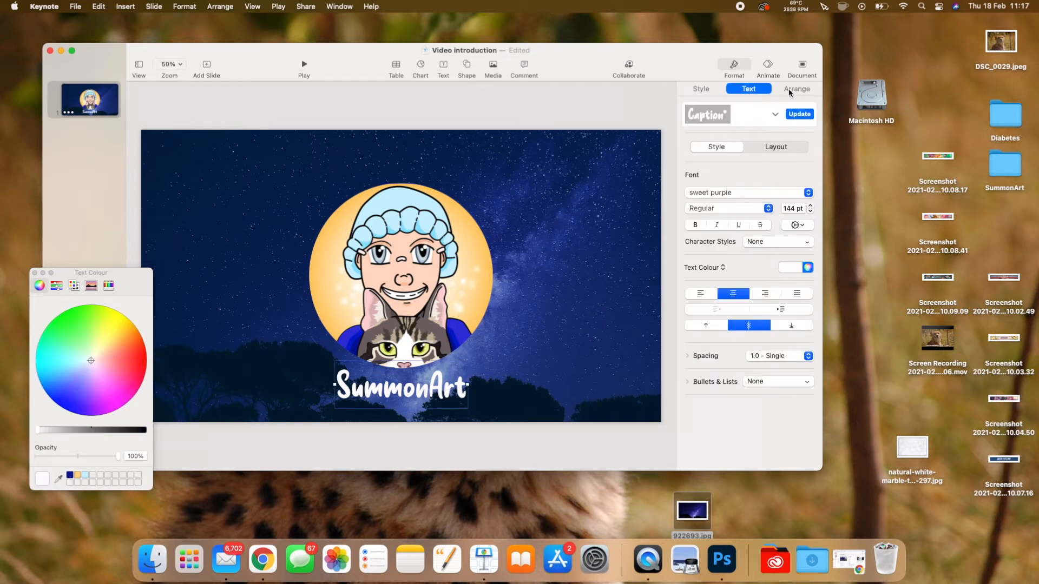
left_click(734, 63)
left_click(732, 63)
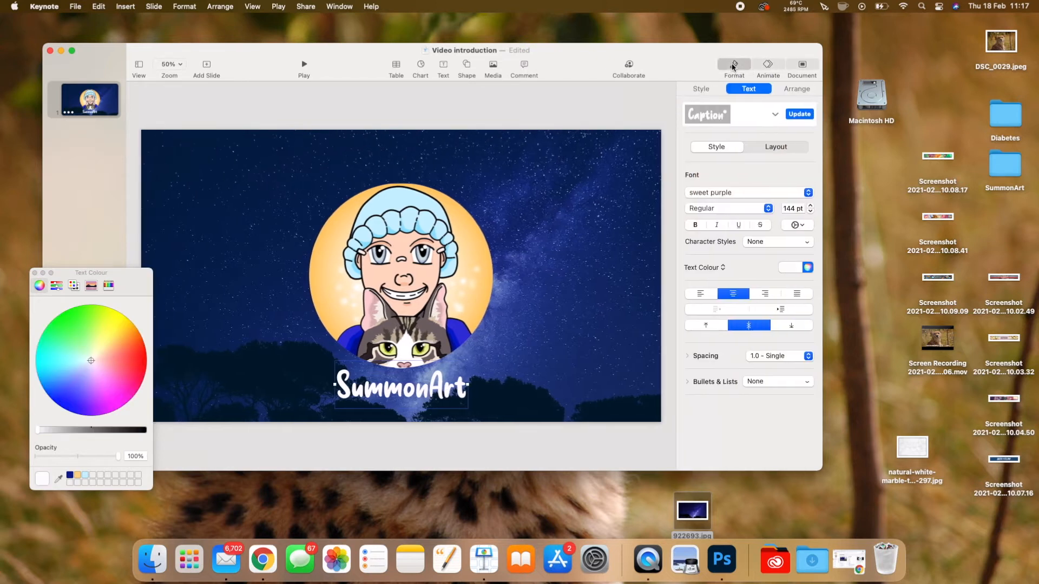
left_click(703, 89)
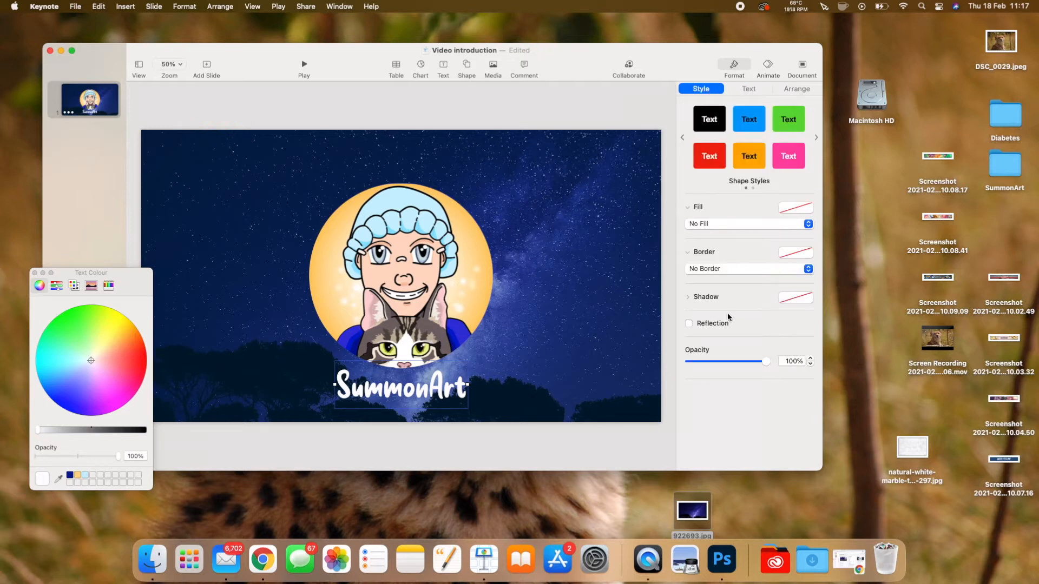
left_click(794, 297)
left_click(795, 332)
left_click(701, 297)
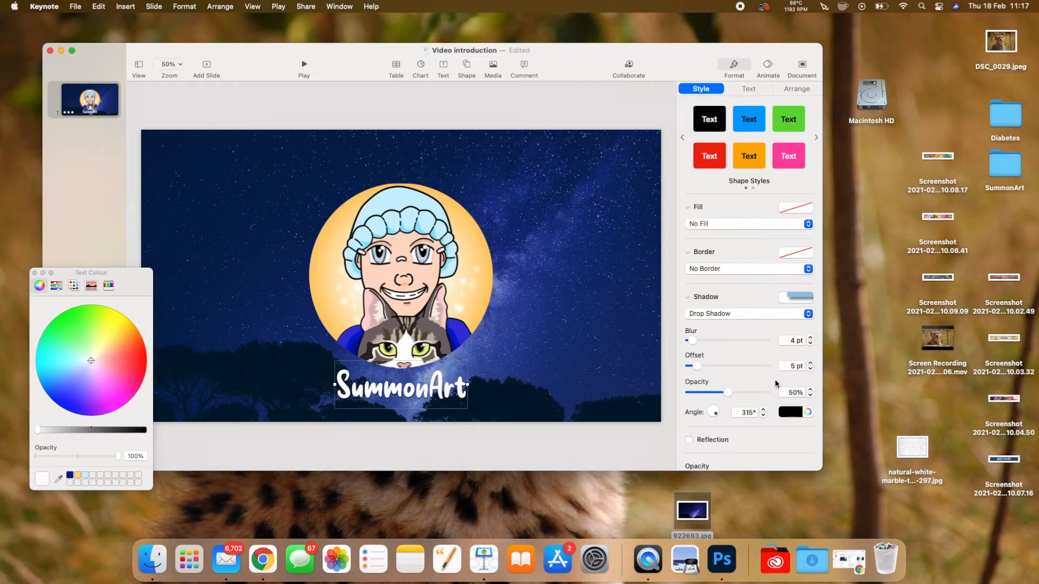
Switch the SummonArt text to a curved shadow with 6 pt offset and 100% opacity.
left_click(795, 298)
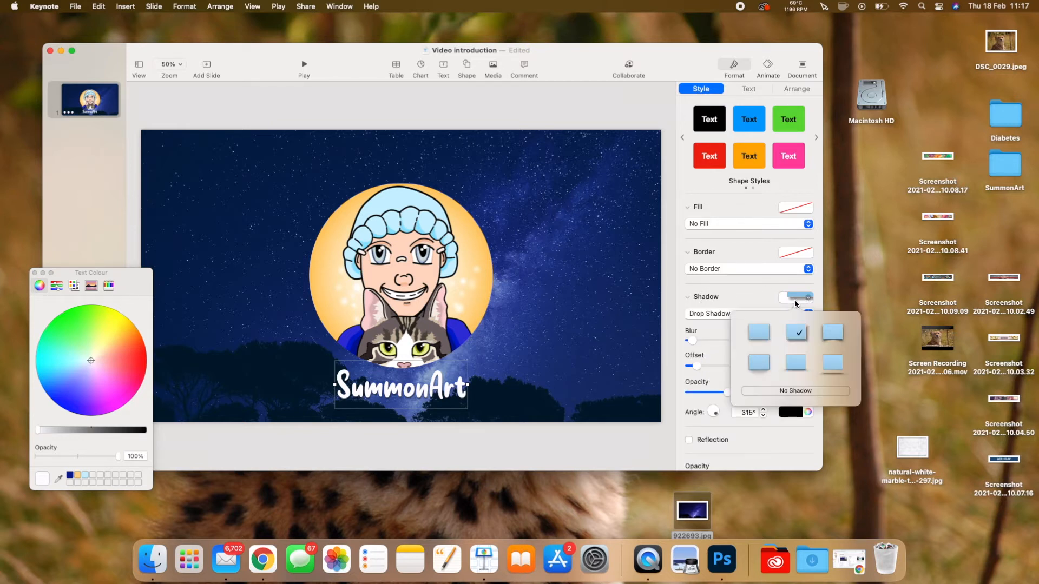
left_click(760, 367)
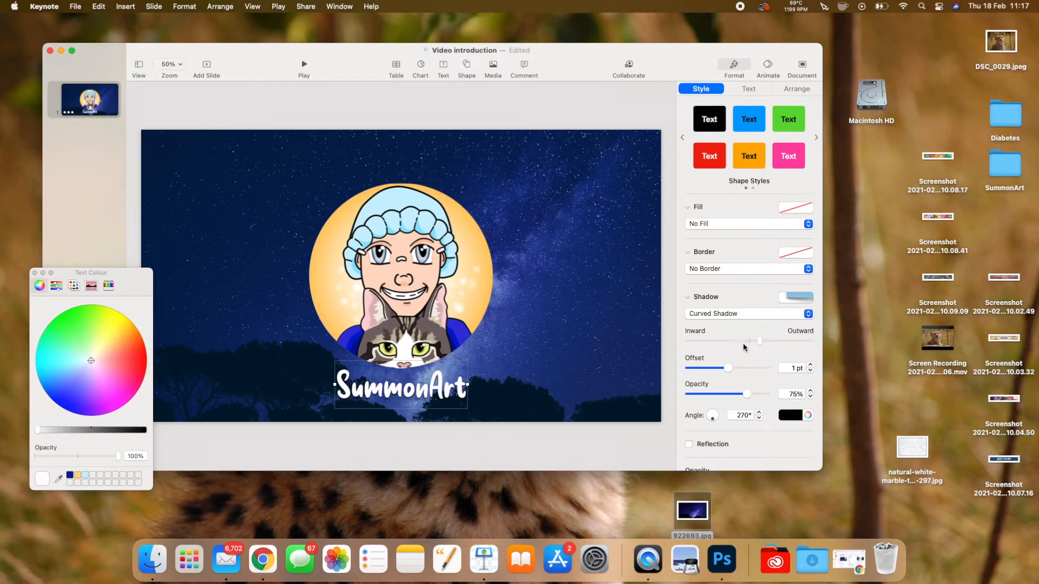
left_click(731, 368)
left_click_drag(747, 394, 768, 394)
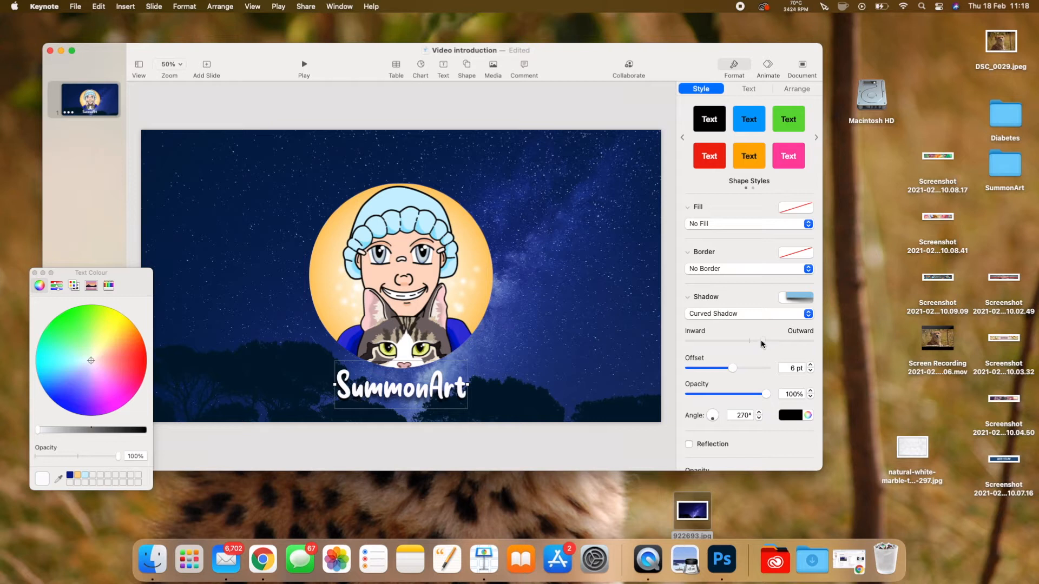
Try the two contact shadow presets on the SummonArt text.
left_click(794, 297)
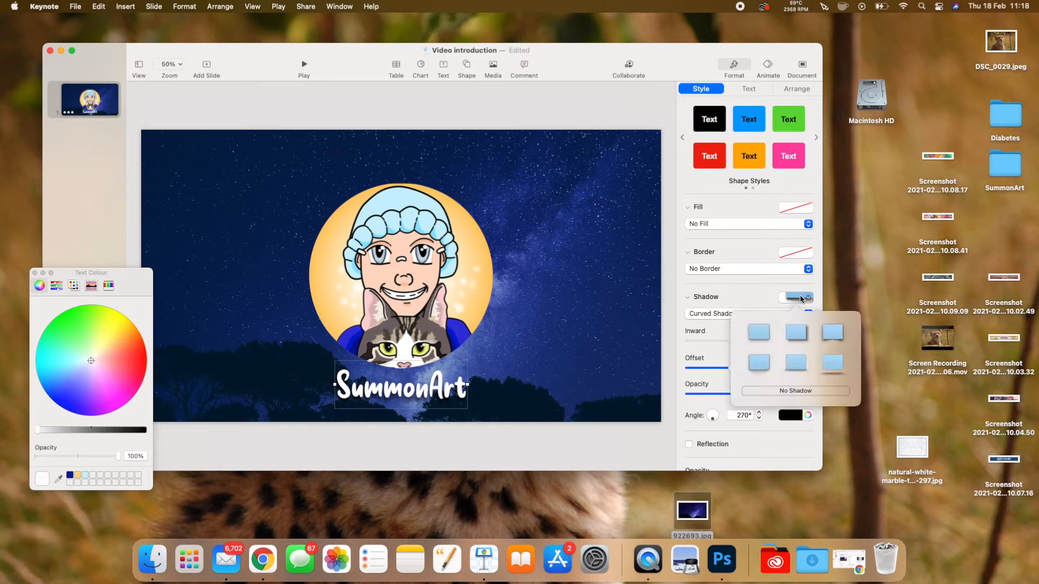
left_click(796, 364)
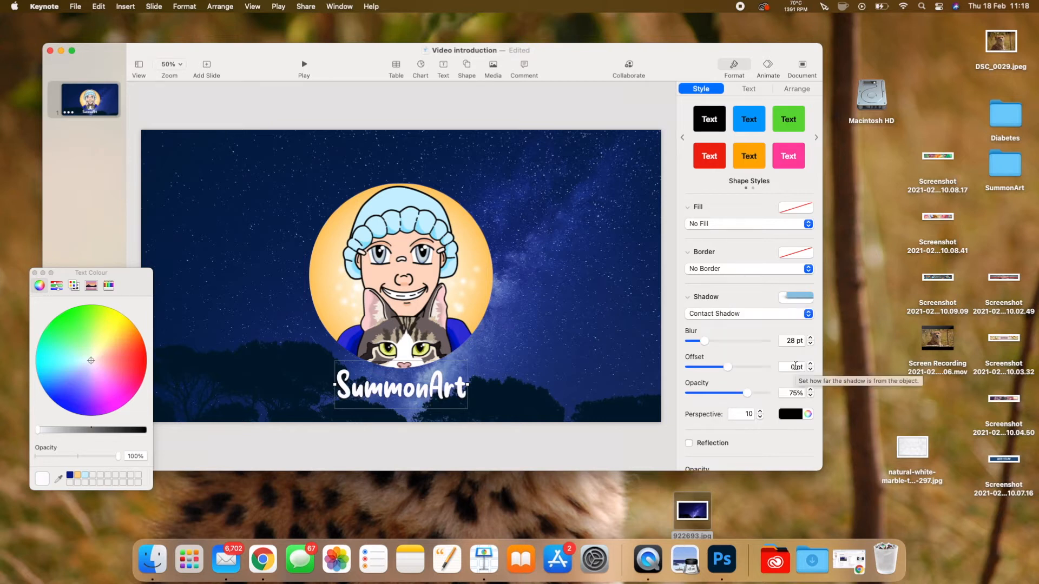
left_click(809, 299)
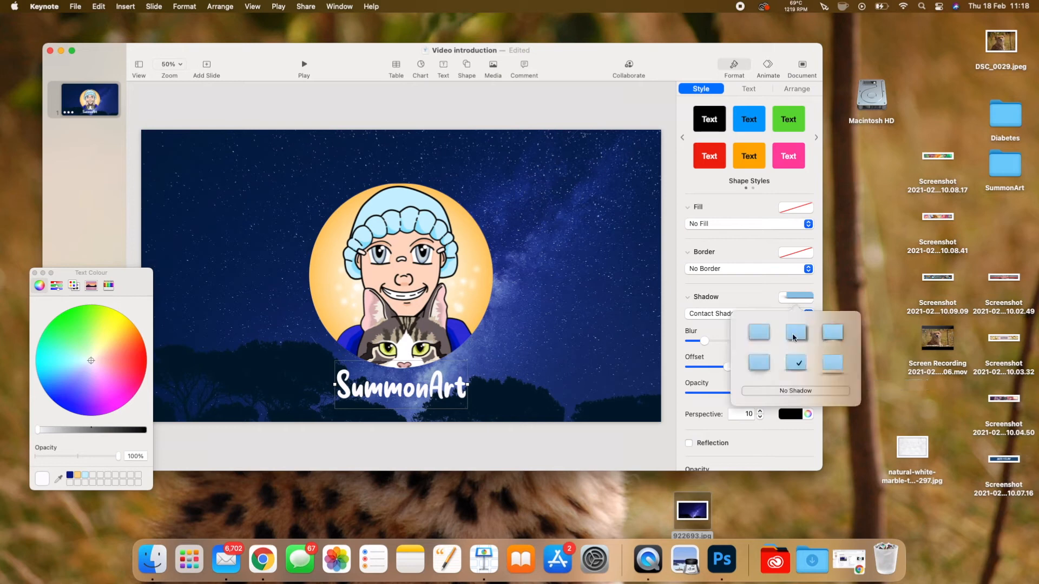
left_click(832, 359)
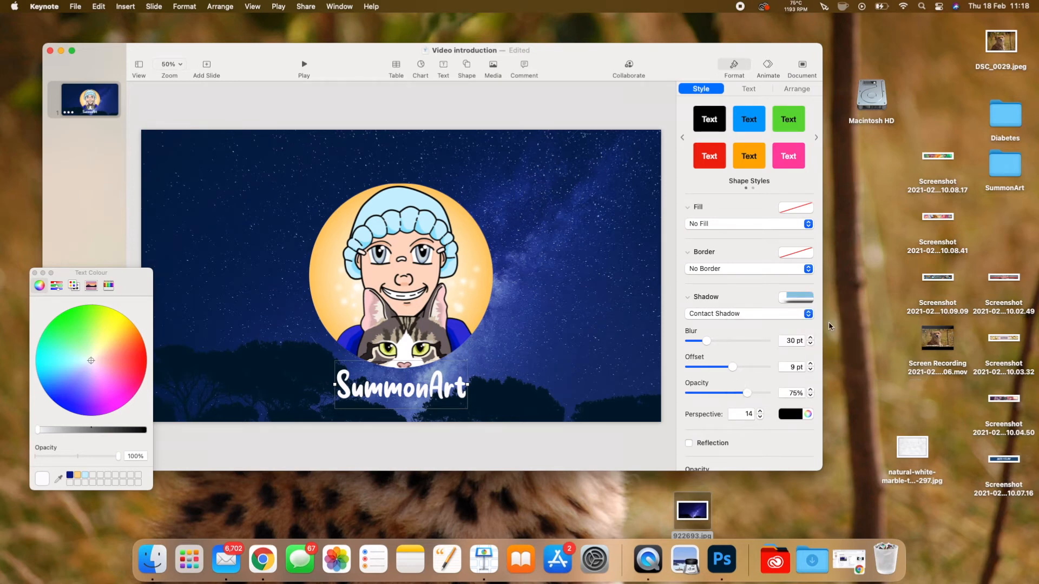
Give the SummonArt text the 270° drop shadow with 12 pt blur and 100% opacity.
left_click(807, 298)
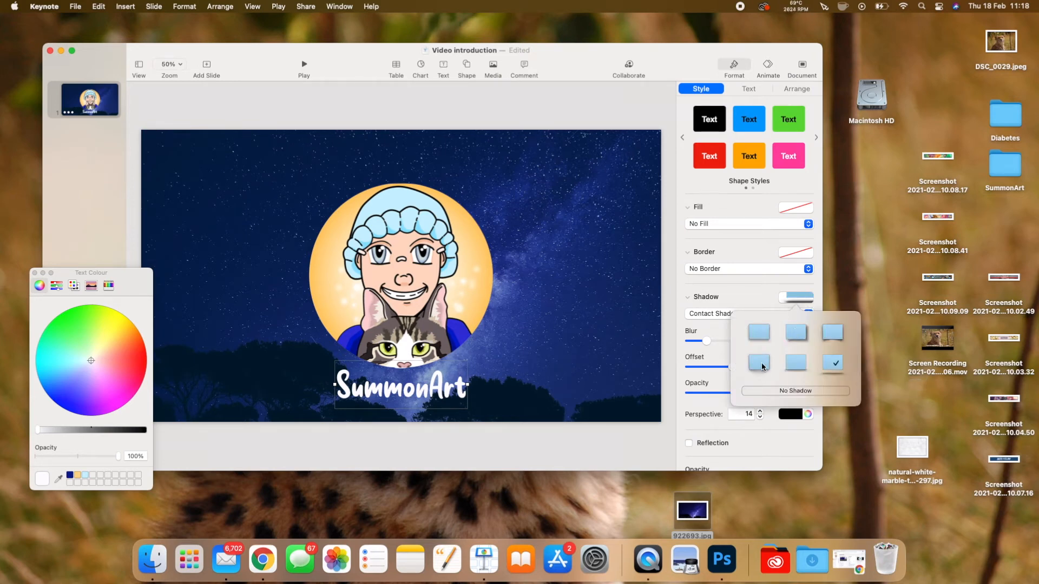
left_click(760, 336)
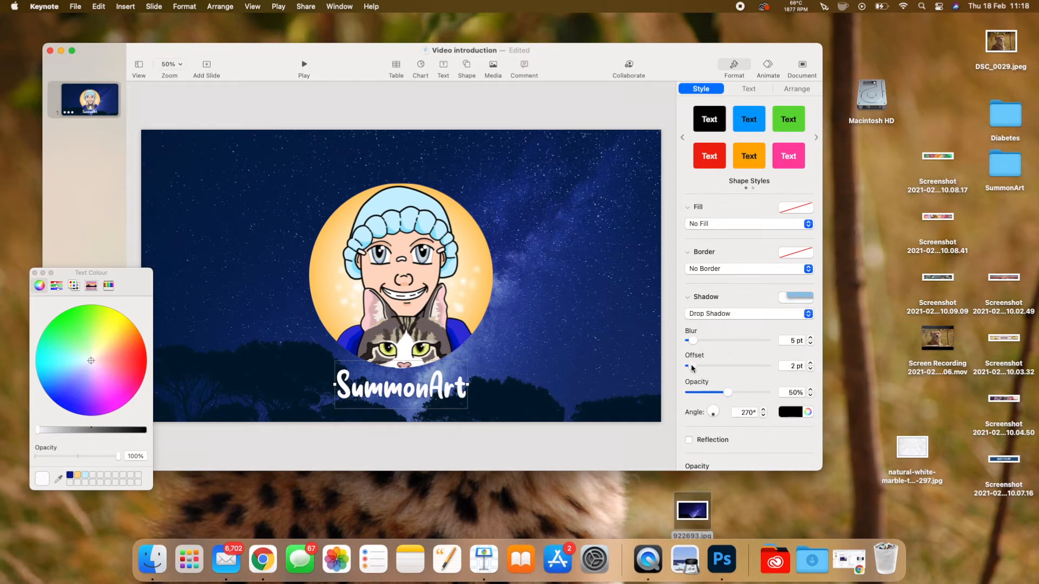
left_click_drag(693, 341, 698, 341)
left_click_drag(728, 392, 770, 385)
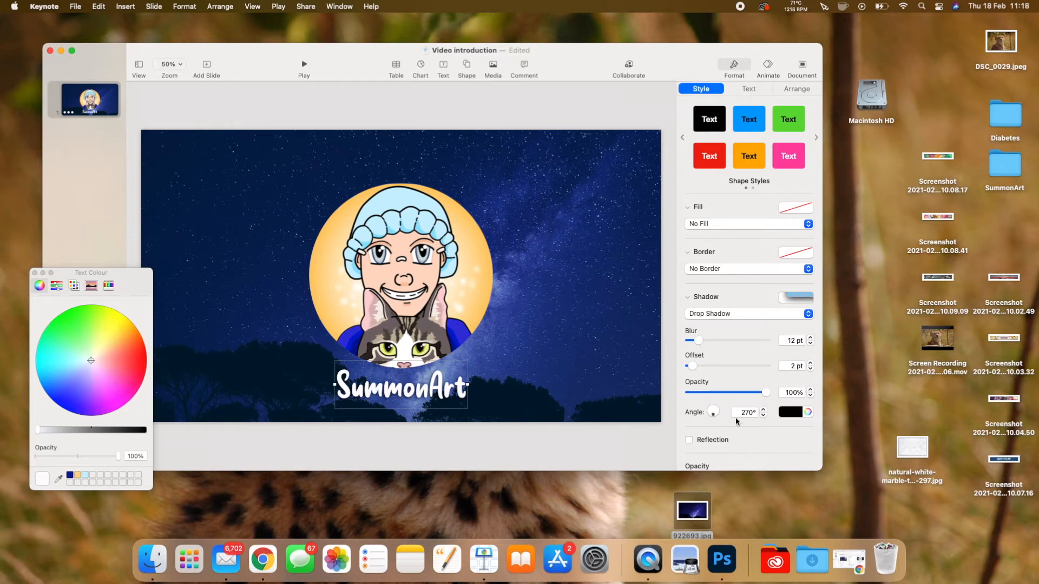
Try a reflection on the SummonArt text, remove it, and set the shadow offset to 7 pt.
left_click(690, 440)
left_click(690, 440)
left_click_drag(692, 366, 699, 367)
scroll(710, 427, "down", 1)
scroll(710, 427, "up", 1)
Try a picture frame border around the SummonArt text and change it to a line border.
left_click(757, 89)
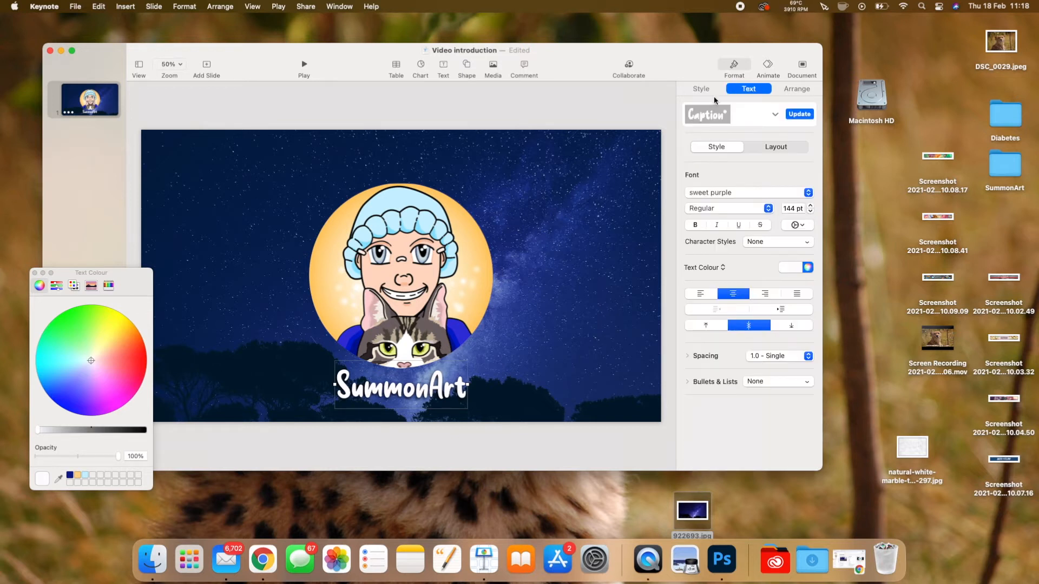
left_click(710, 91)
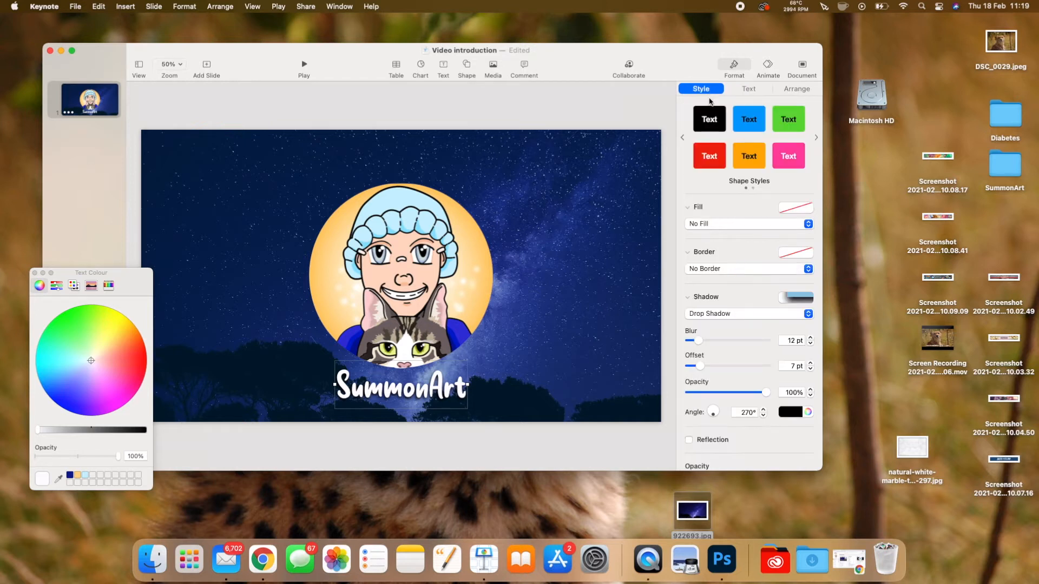
left_click(723, 270)
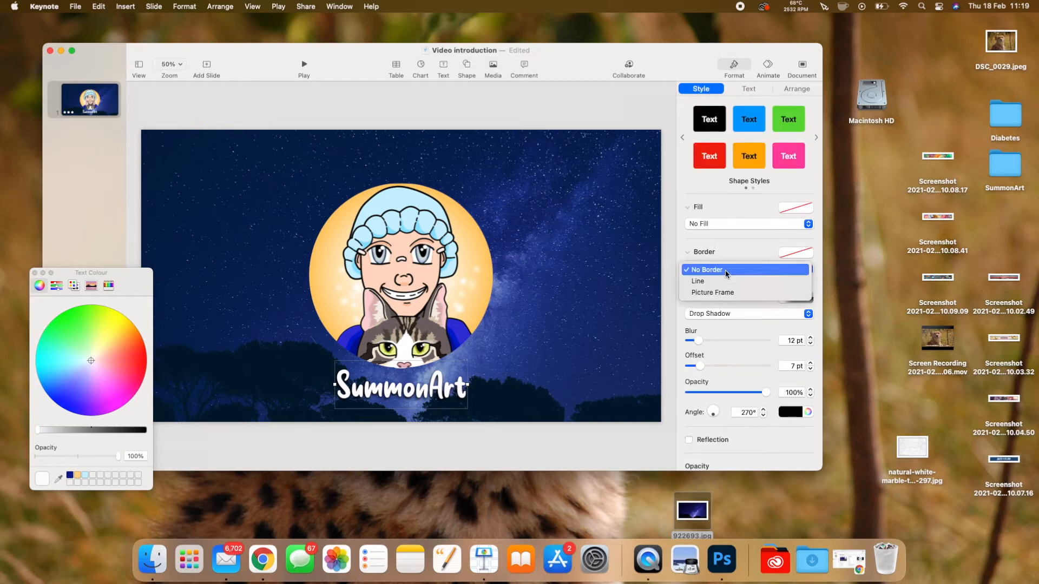
left_click(721, 293)
left_click(725, 269)
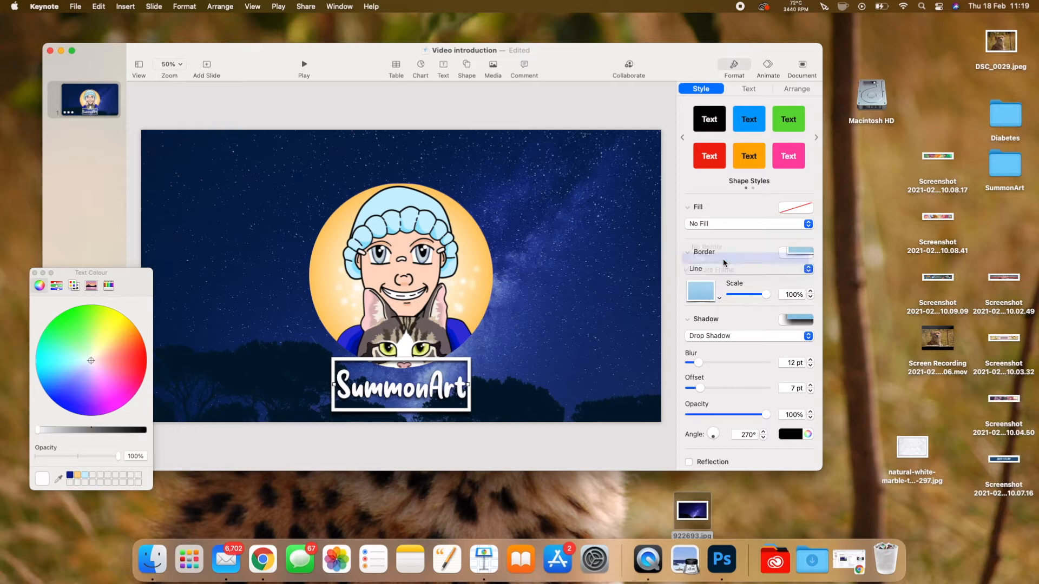
left_click(703, 255)
Move the portrait up and the SummonArt text slightly down so that the border clears the portrait.
left_click_drag(443, 313, 443, 293)
left_click_drag(402, 385, 401, 390)
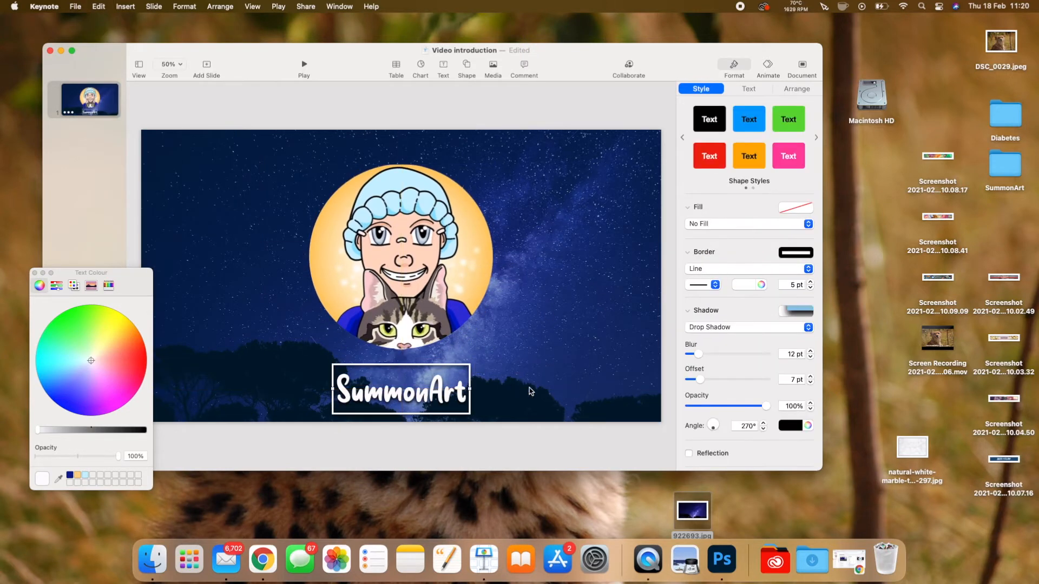
Try thicker line border presets on the SummonArt text, ending with the rough brush-stroke border.
left_click(796, 253)
left_click(805, 295)
left_click(795, 253)
left_click(832, 291)
left_click(796, 253)
left_click(758, 318)
Nudge the portrait and the SummonArt text closer together and set the text border's width to 10 pt.
left_click_drag(464, 278, 464, 281)
left_click_drag(469, 383, 468, 380)
left_click(568, 183)
left_click(469, 393)
left_click(810, 288)
left_click(810, 288)
left_click(809, 282)
left_click(810, 282)
left_click(810, 282)
left_click(810, 282)
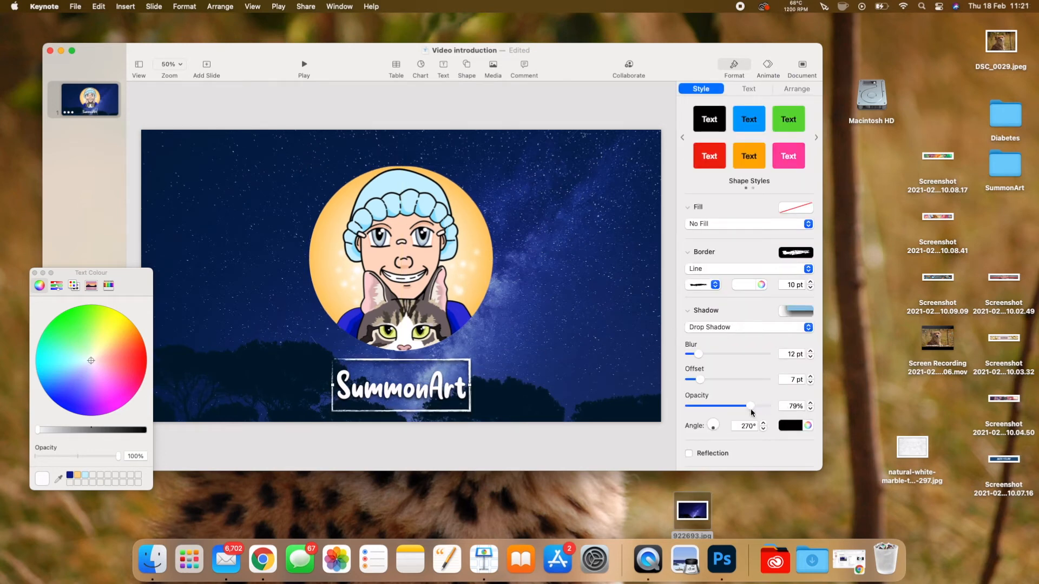
Try several other line styles for the border around the SummonArt text.
left_click(703, 285)
left_click(715, 268)
left_click(714, 284)
left_click(716, 274)
left_click(715, 285)
left_click(718, 364)
left_click(716, 285)
left_click(720, 296)
left_click(715, 285)
left_click(715, 274)
left_click(533, 357)
scroll(533, 357, "up", 1)
Remove the border from the SummonArt text and move the portrait back down close above the text.
left_click(443, 389)
left_click(796, 253)
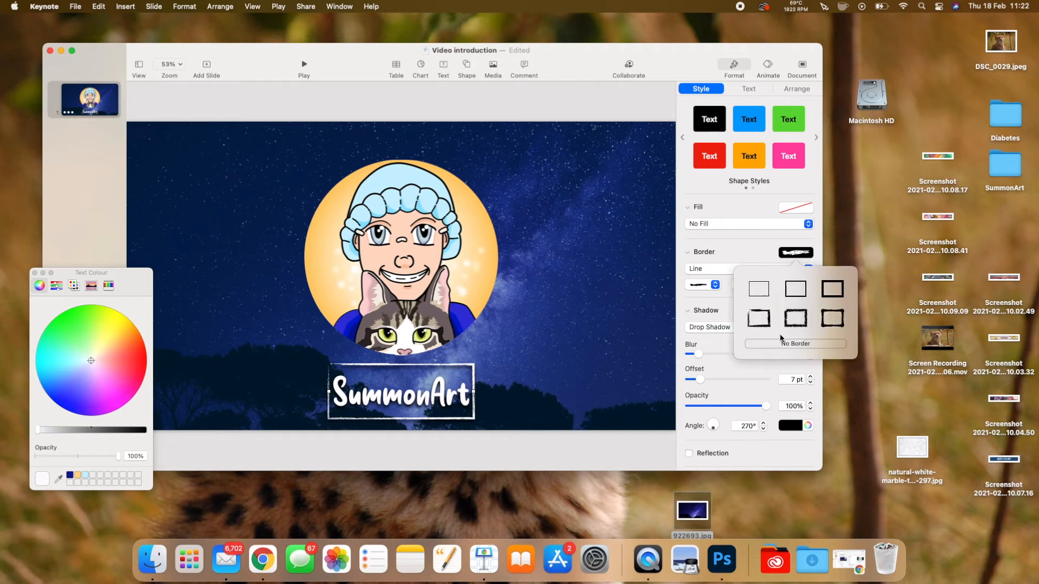
left_click(784, 342)
left_click_drag(446, 397, 446, 397)
left_click_drag(447, 336, 444, 355)
left_click(453, 400)
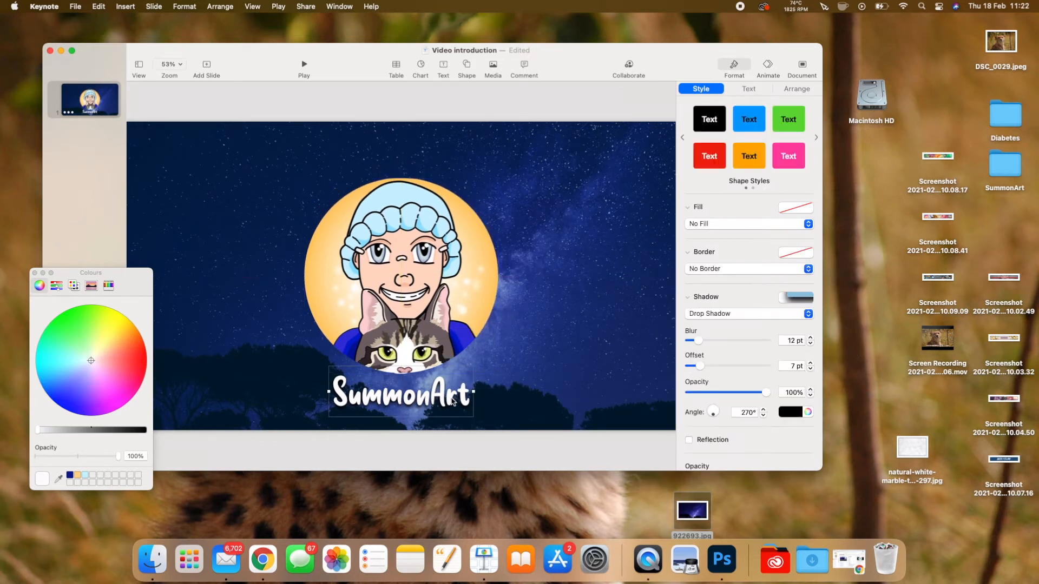
left_click_drag(452, 401, 453, 401)
Move the portrait slightly up, keeping it centred horizontally, and select the SummonArt text.
left_click(513, 351)
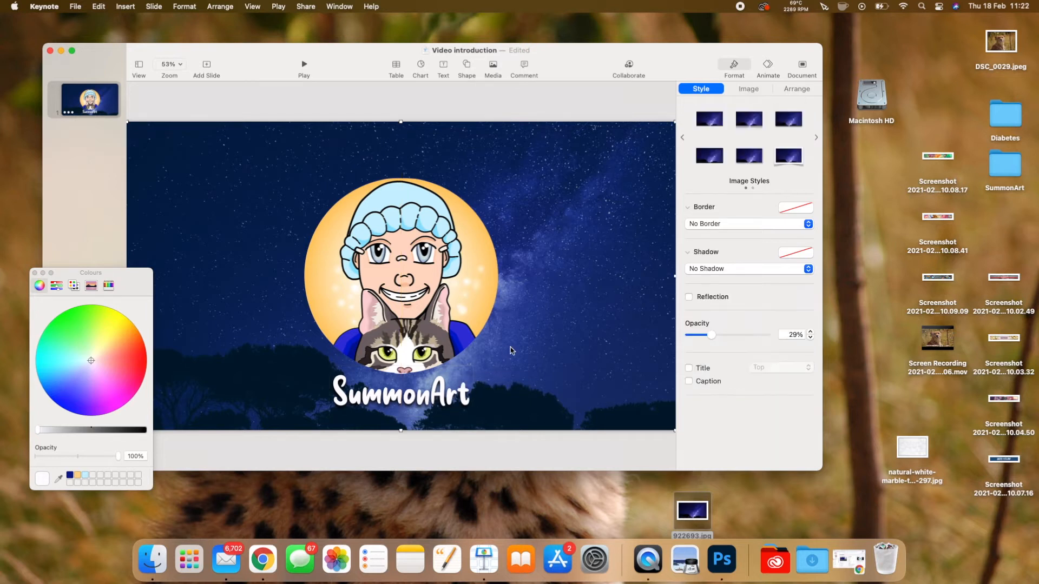
left_click_drag(466, 344, 419, 314)
left_click(515, 304)
left_click(437, 401)
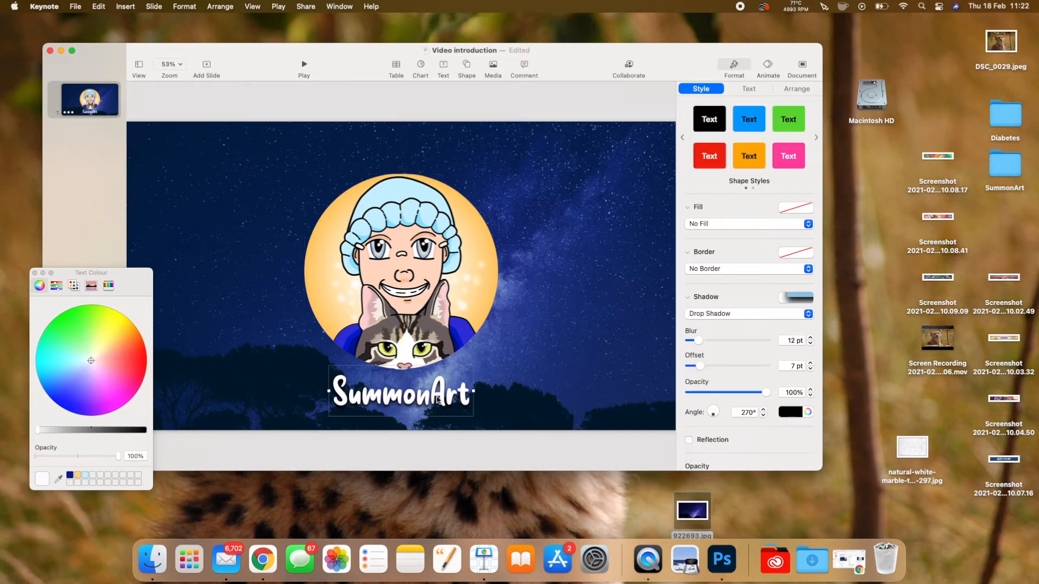
Browse the available build-in effects for the SummonArt text without applying one.
left_click_drag(437, 400, 438, 399)
left_click(533, 327)
scroll(460, 370, "down", 3)
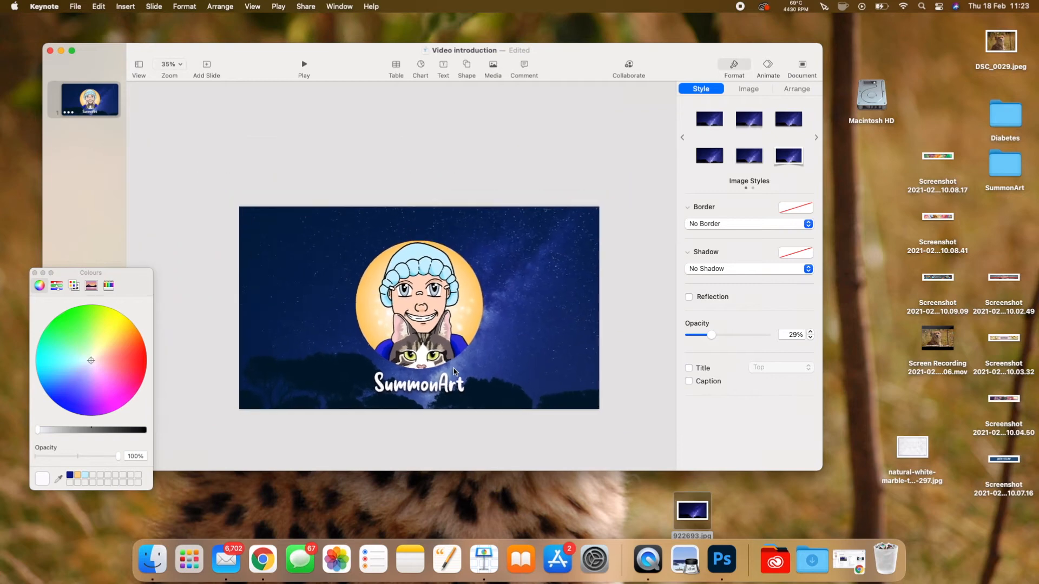
scroll(453, 372, "up", 3)
left_click(449, 405)
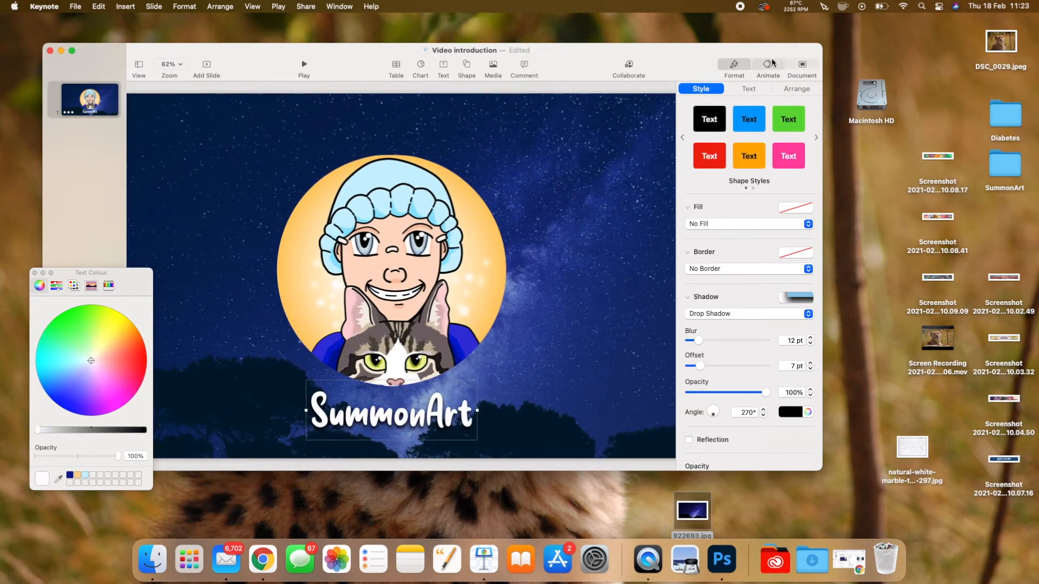
left_click(770, 64)
left_click(706, 90)
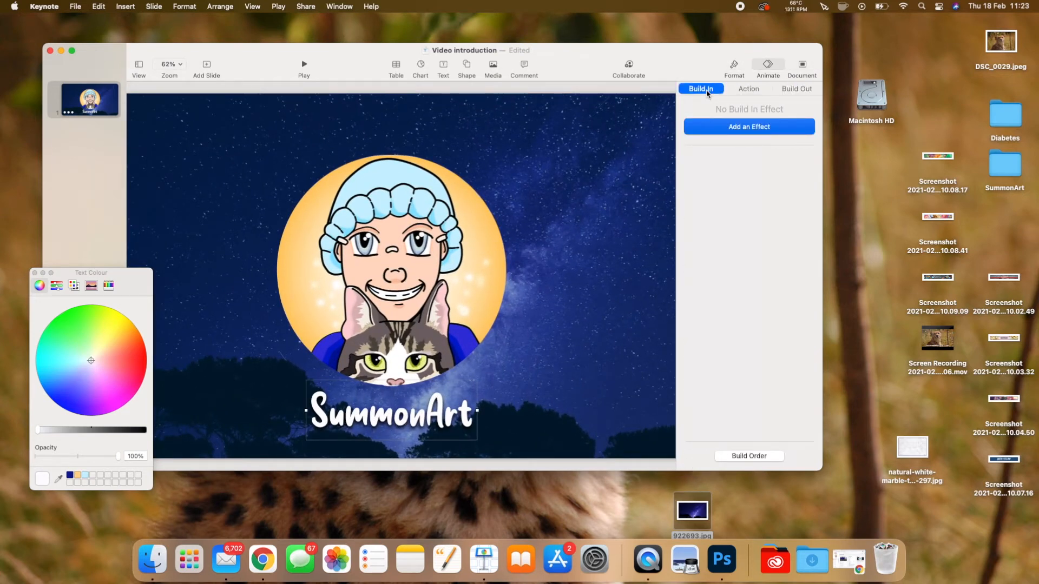
left_click(749, 126)
scroll(704, 406, "down", 2)
scroll(725, 409, "down", 4)
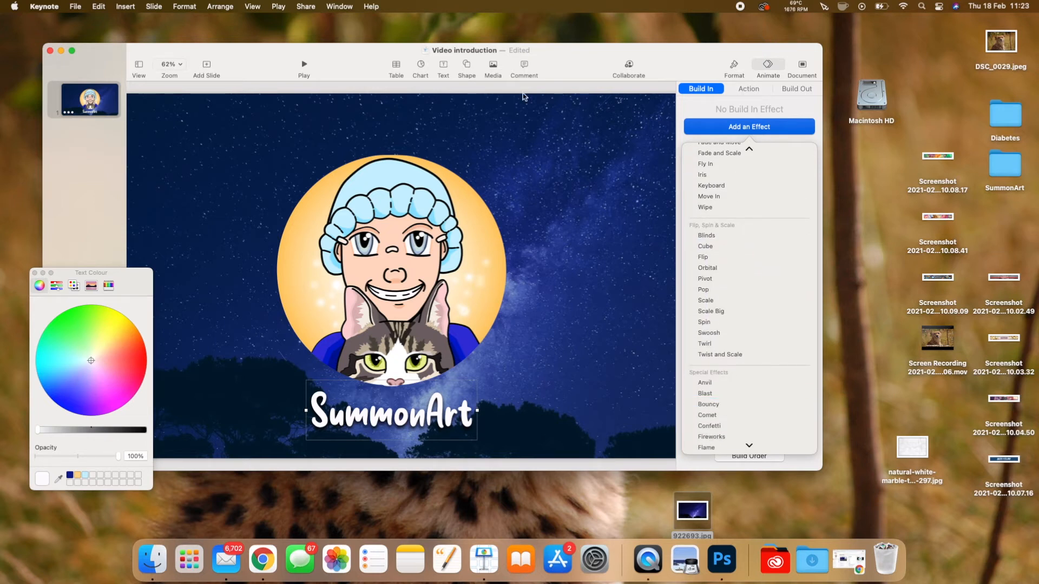
key("Escape")
Play the slideshow to check the current animation and expand the presentation window to full screen.
left_click(305, 65)
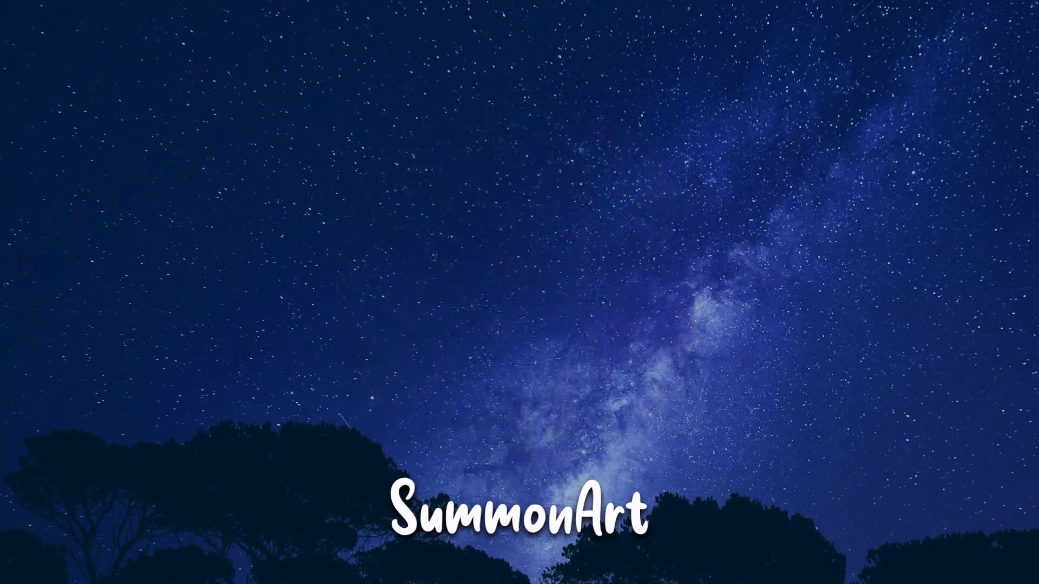
key("Escape")
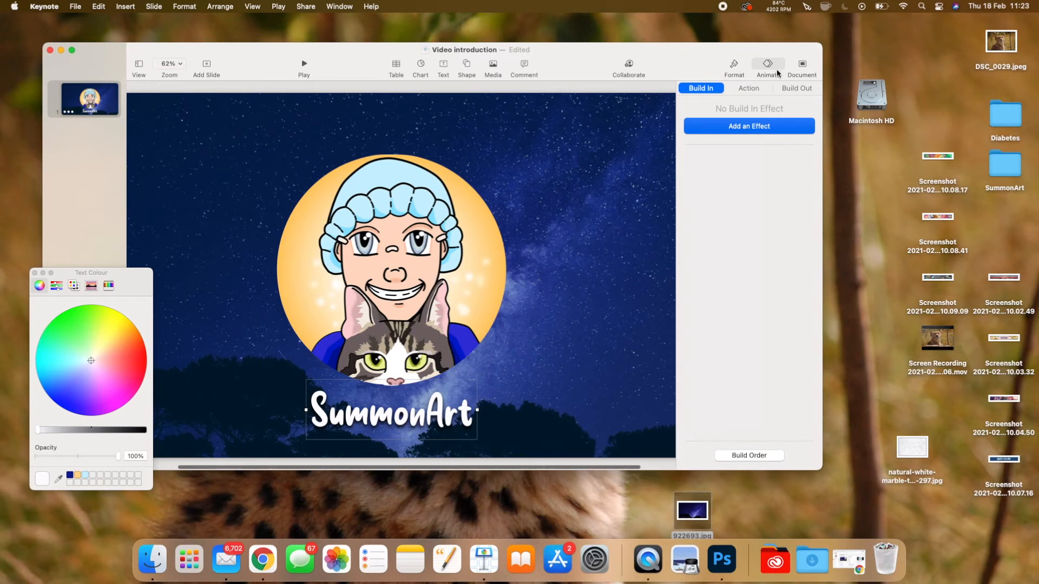
left_click(71, 50)
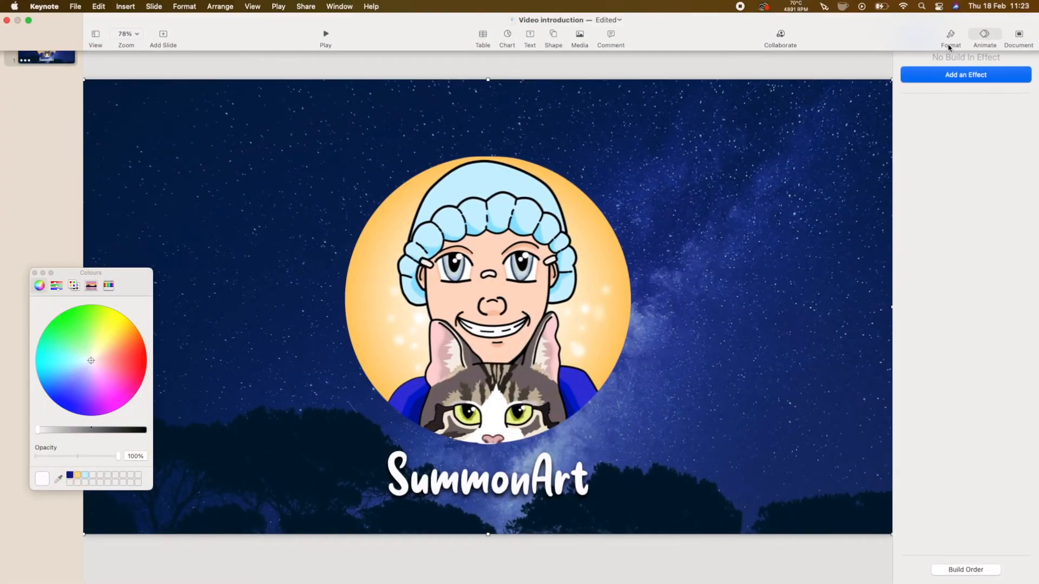
Lower the opacity of the starry-sky image overlay to 18% and deselect it.
left_click(951, 33)
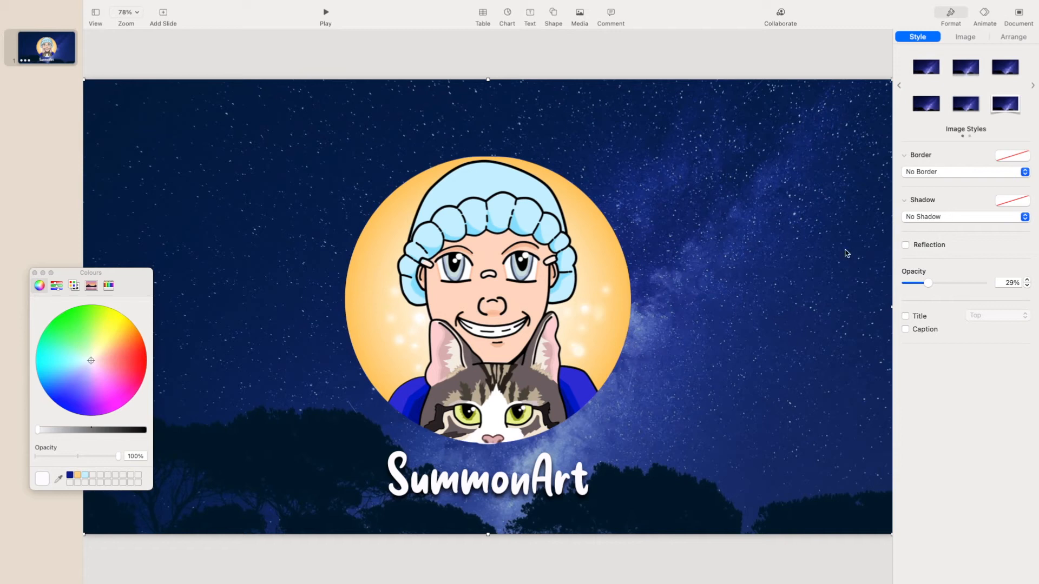
left_click_drag(927, 285, 906, 292)
left_click_drag(905, 283, 920, 283)
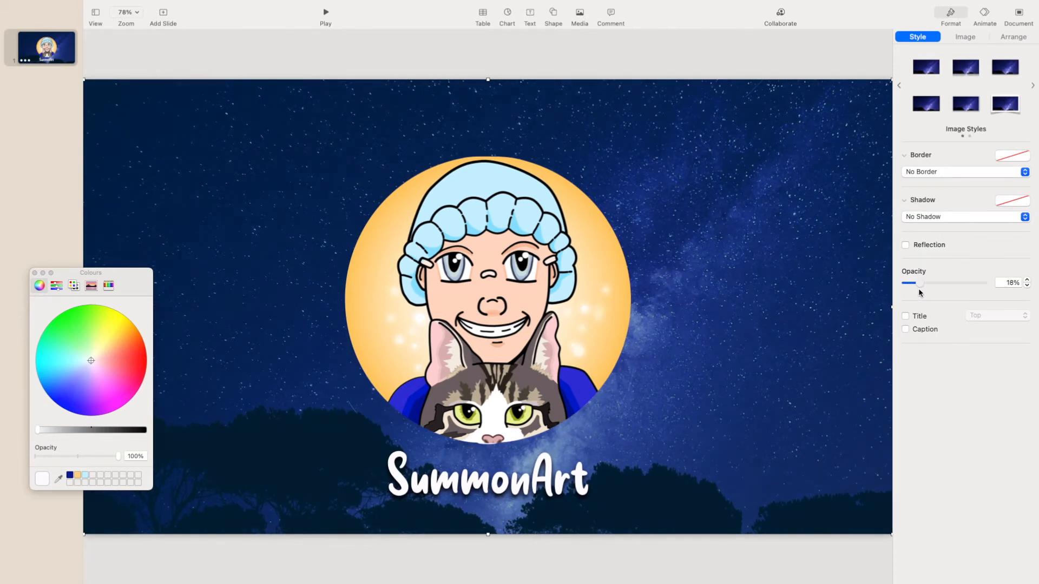
key("Escape")
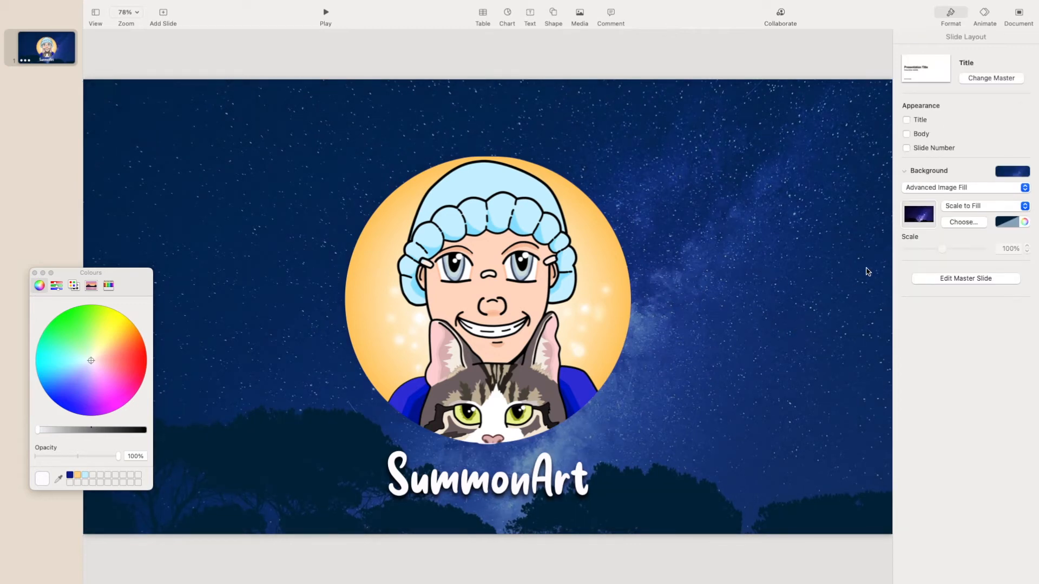
Try grey, brighter blue and dark grey tints on the slide's background image, then restore the dark blue tint.
left_click(1014, 222)
left_click(921, 290)
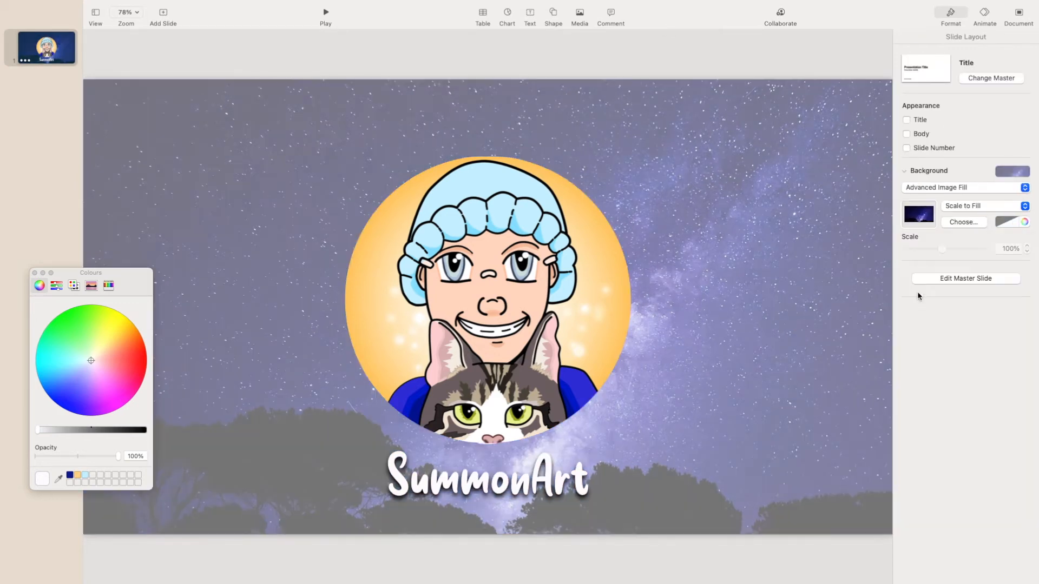
left_click(1013, 222)
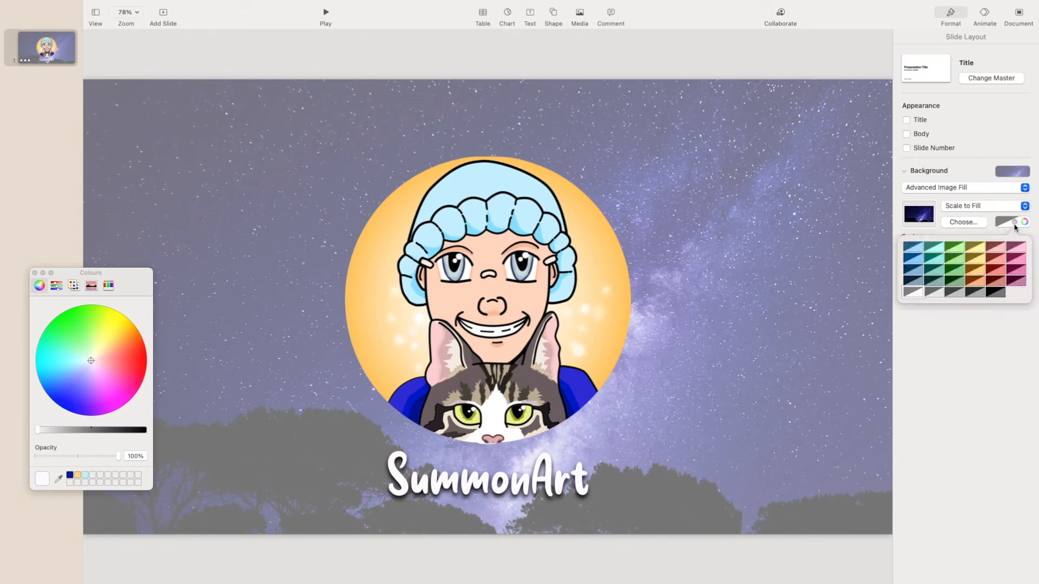
left_click(919, 274)
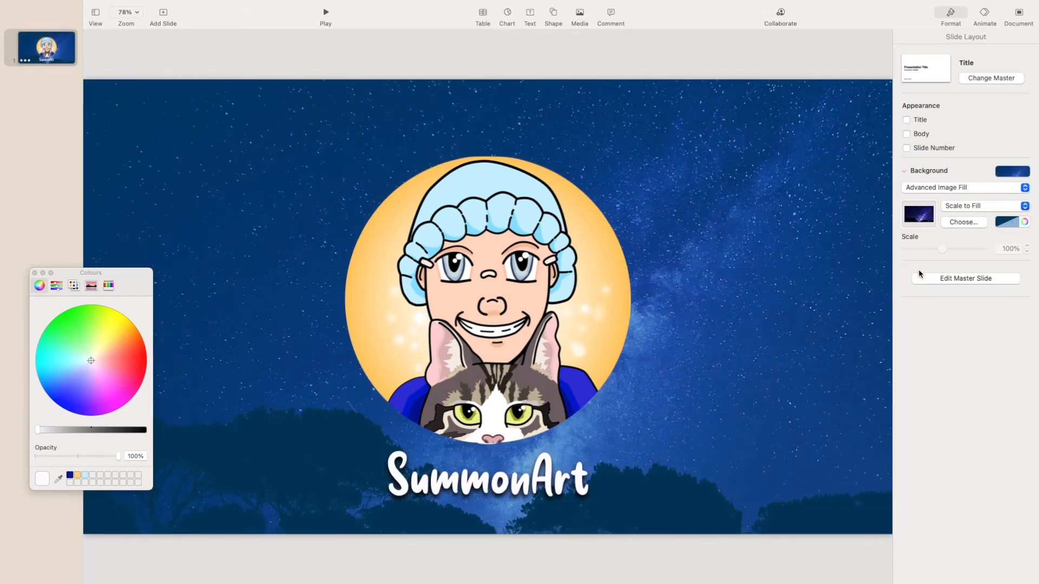
left_click(1008, 222)
left_click(977, 294)
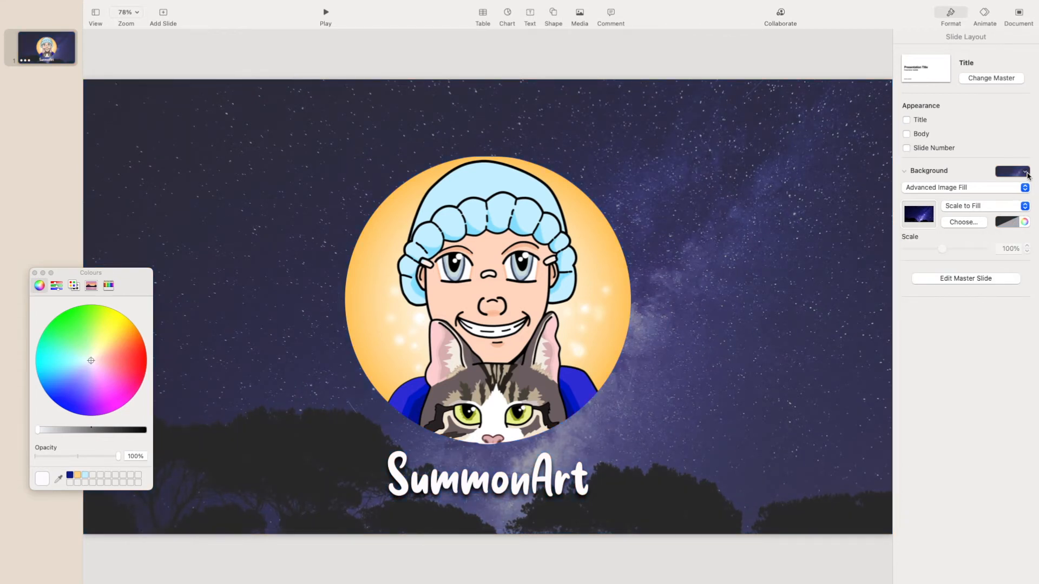
left_click(1016, 222)
left_click(911, 282)
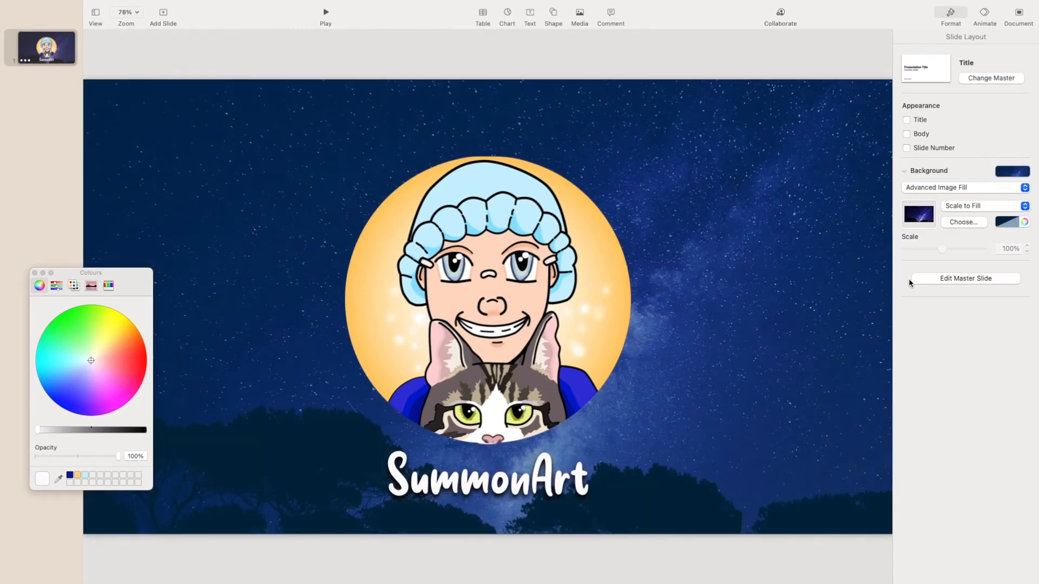
scroll(851, 324, "down", 3)
scroll(843, 327, "up", 3)
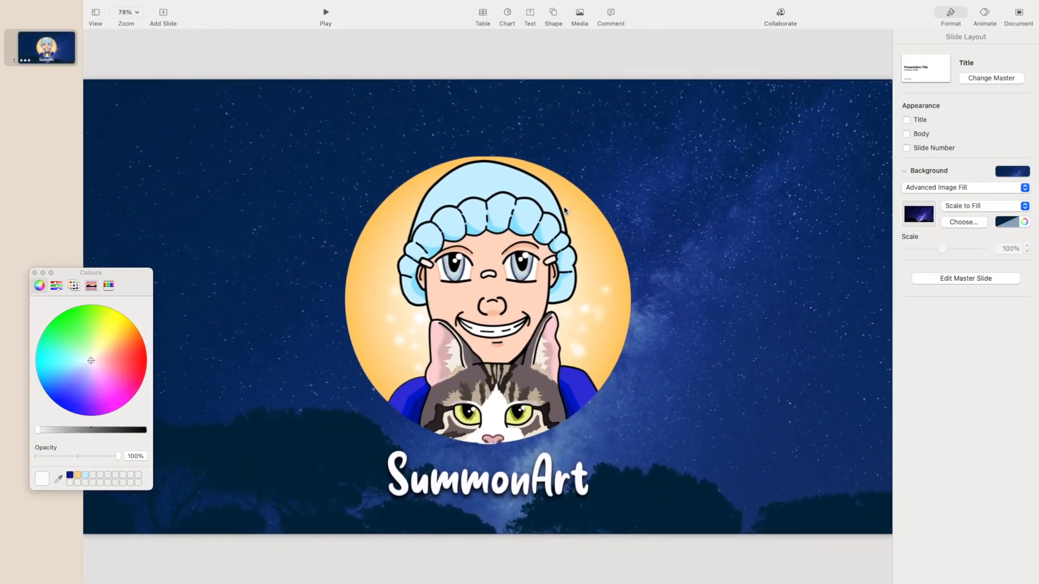
Select the SummonArt text and save the presentation.
left_click(498, 491)
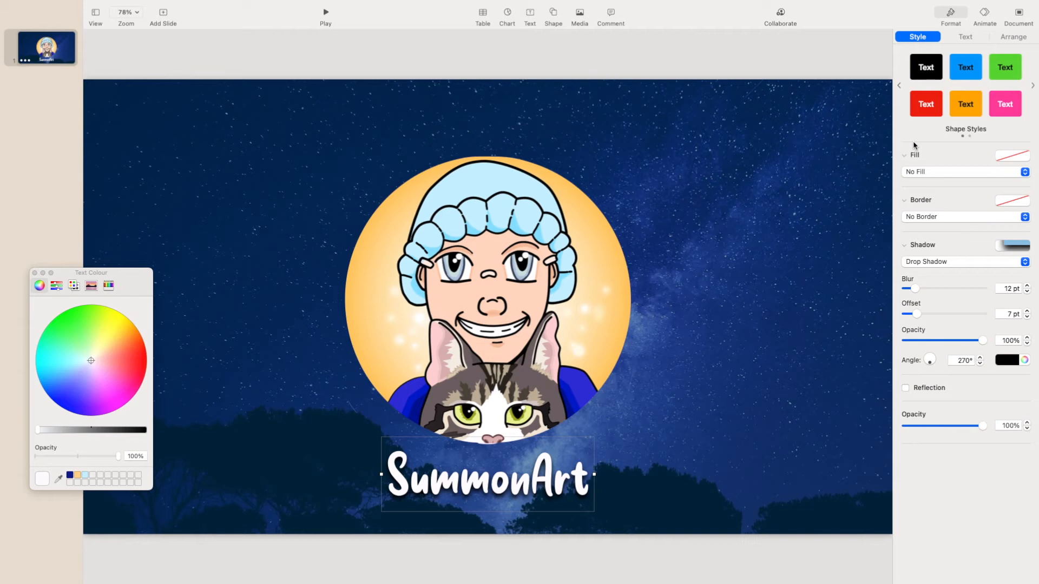
left_click(75, 6)
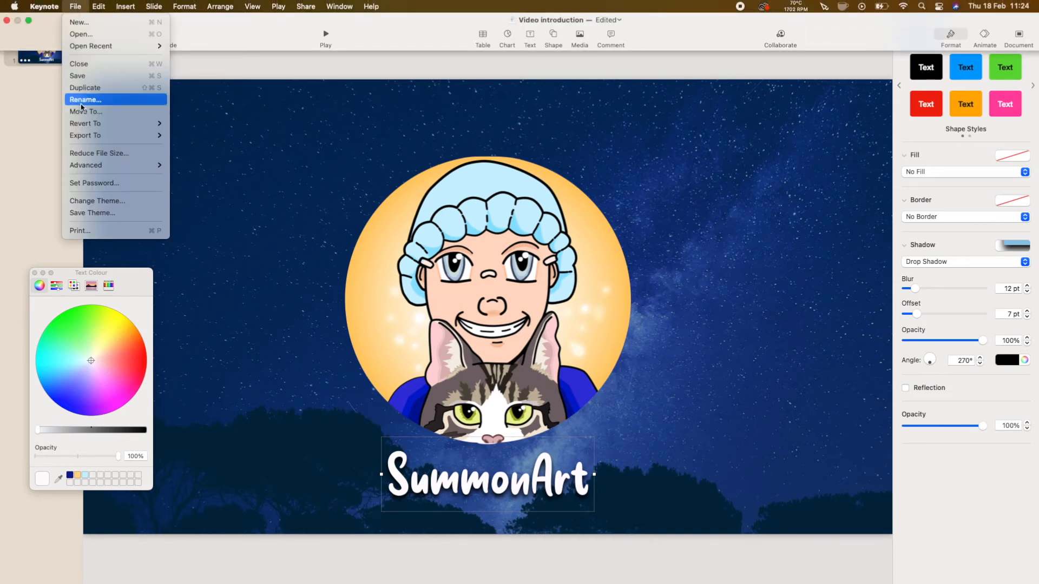
left_click(86, 81)
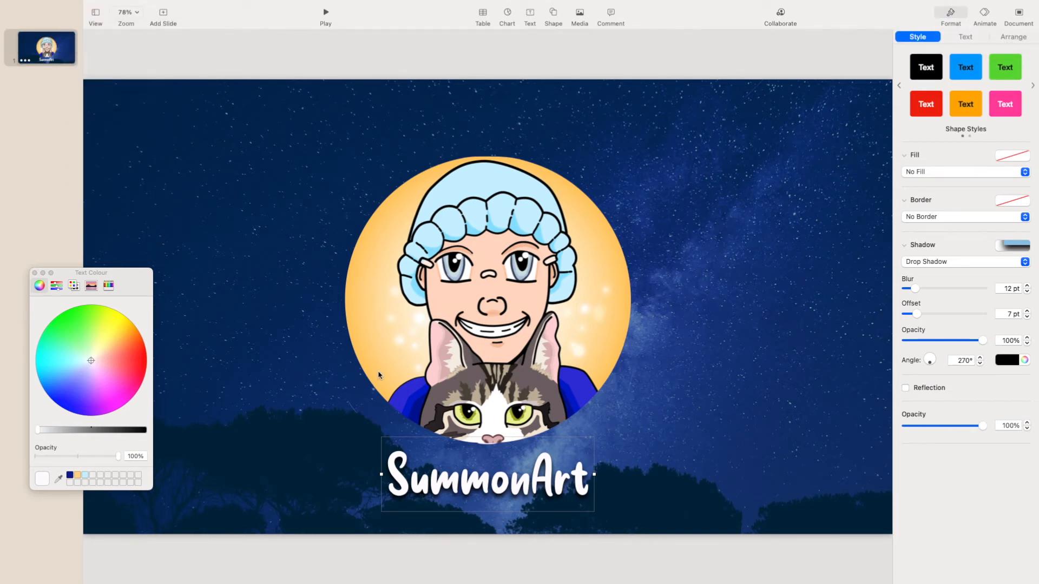
Add the Keyboard build-in effect to the SummonArt text.
left_click(984, 22)
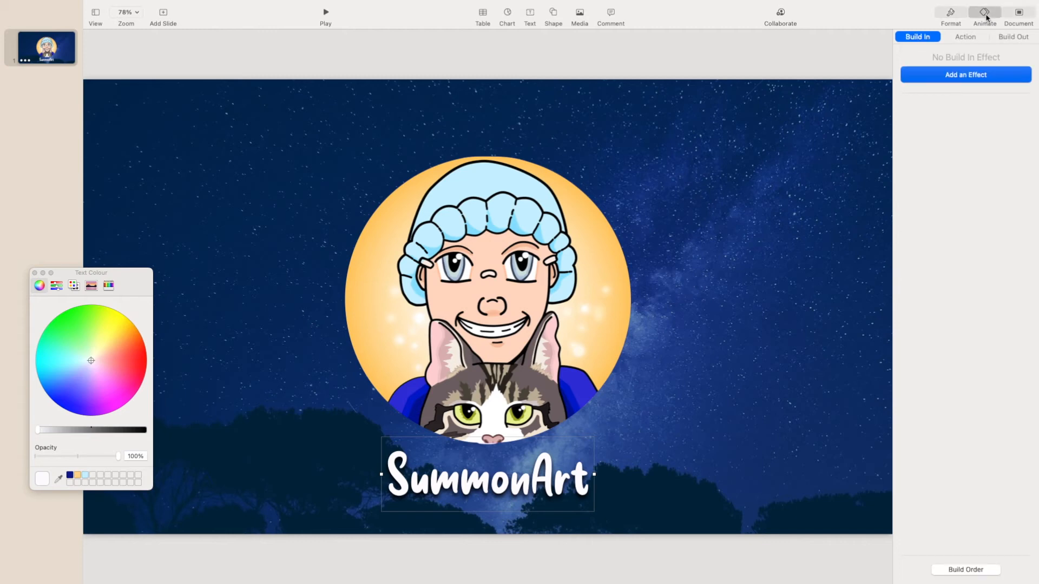
left_click(967, 79)
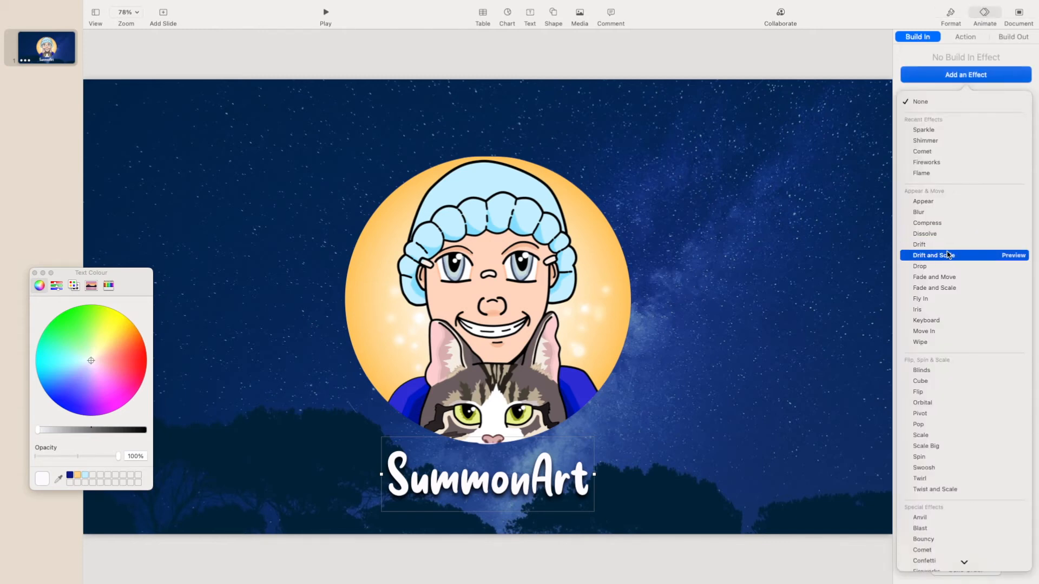
left_click(937, 320)
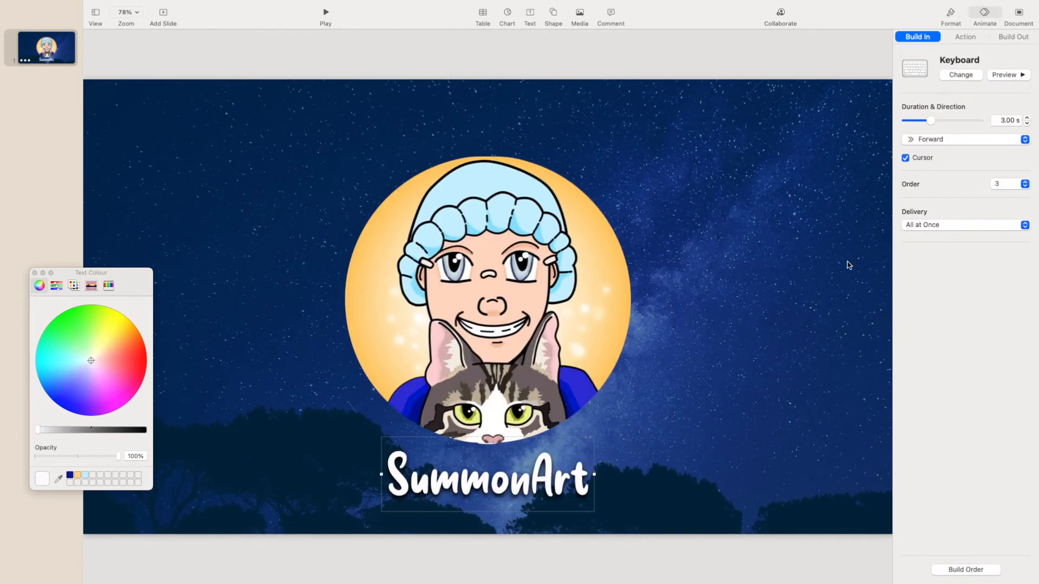
Play the slideshow to check the text effect and set the SummonArt text's build-in order to 1.
left_click(326, 14)
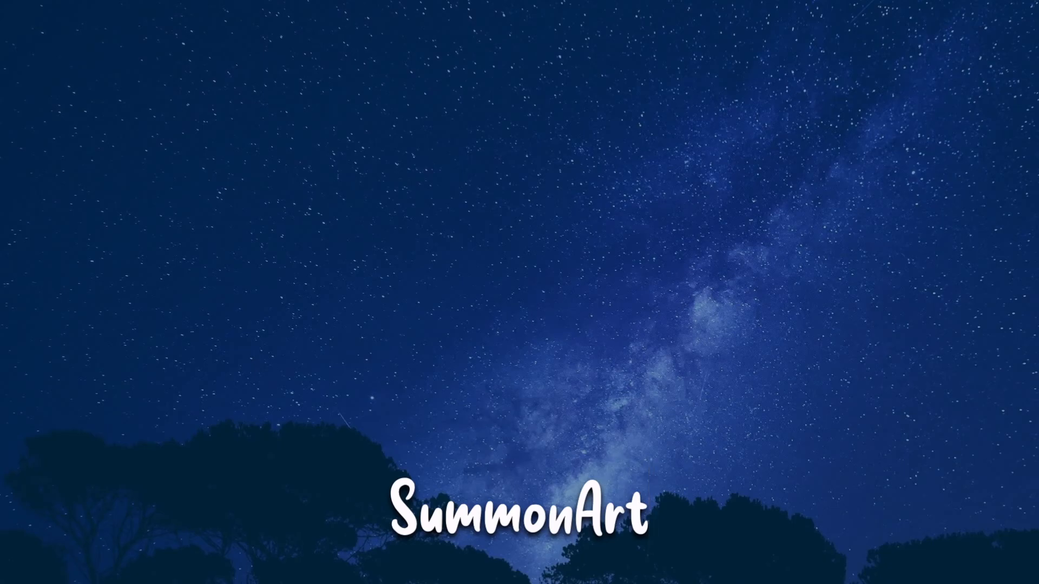
key("Escape")
left_click(1001, 184)
left_click(1002, 189)
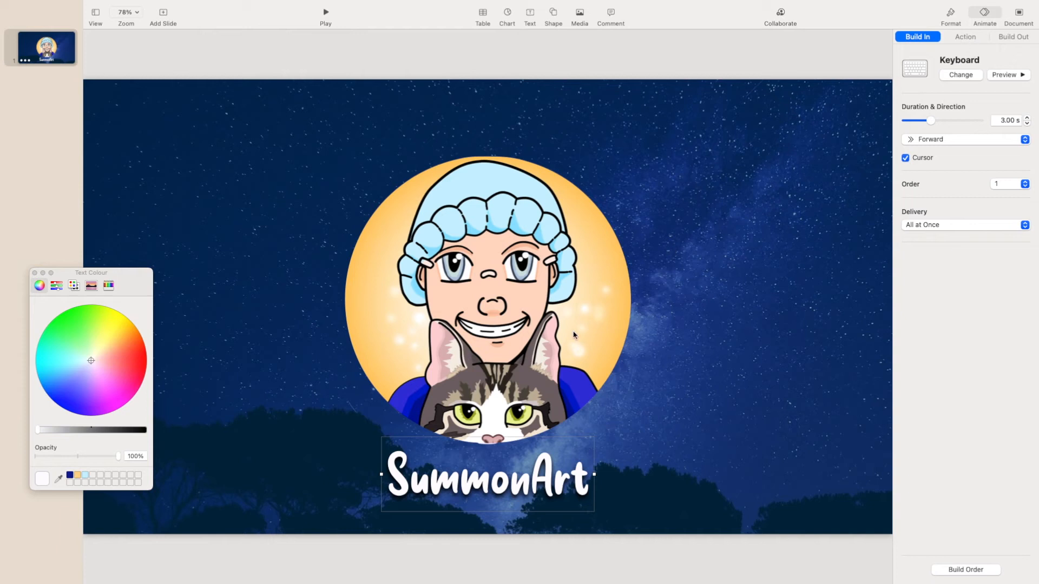
Review the portrait's build-in and build-out settings, including its direction and order options, and play the slideshow.
left_click(573, 335)
left_click(1025, 168)
left_click(955, 181)
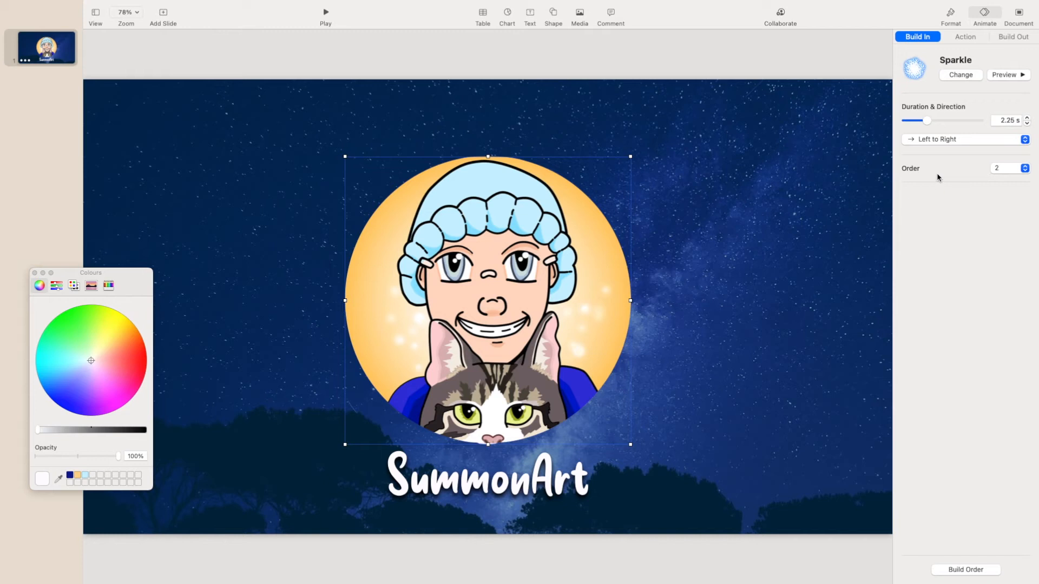
left_click(1013, 37)
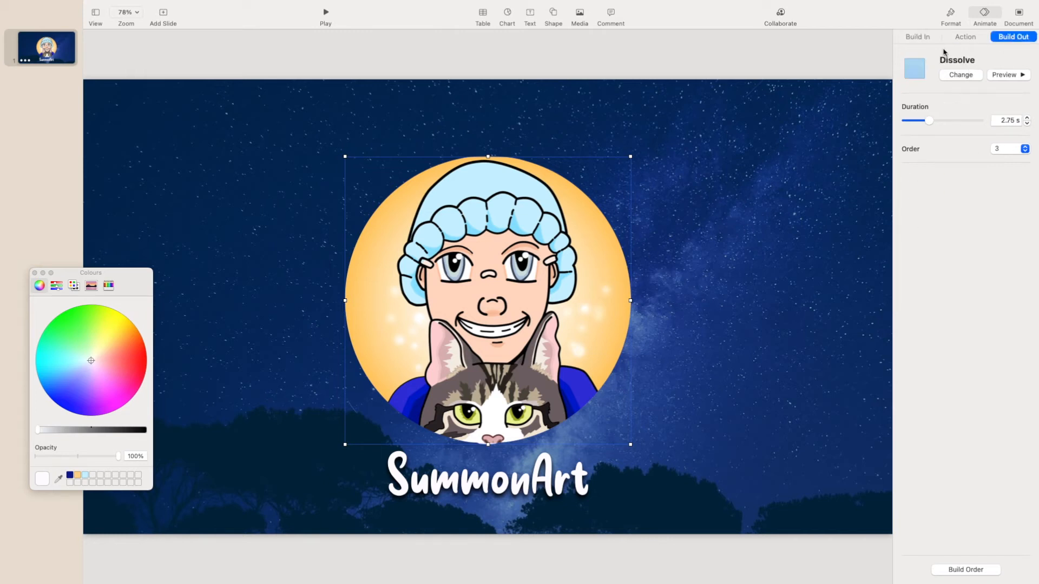
left_click(918, 36)
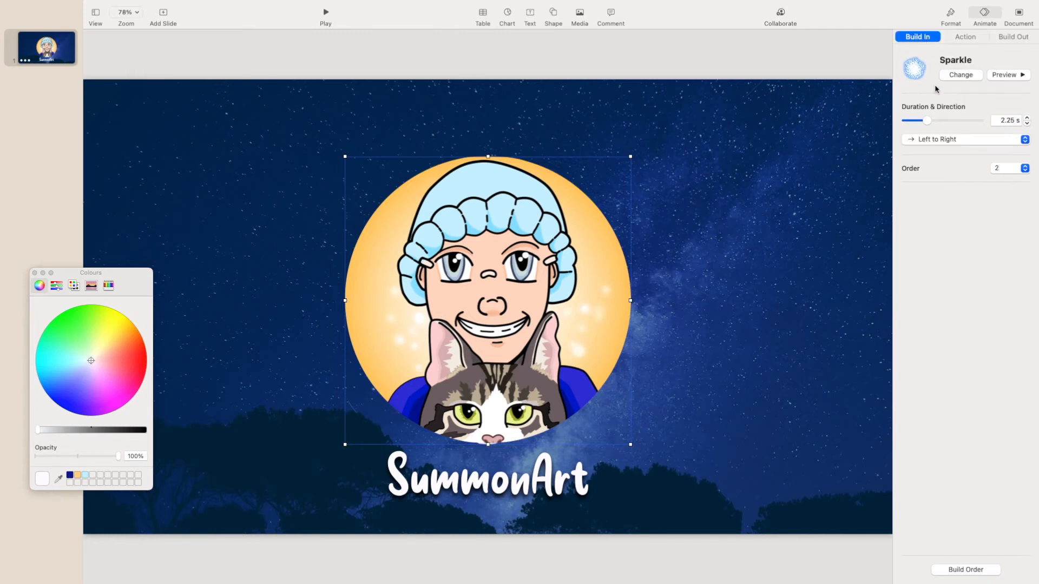
left_click(994, 141)
left_click(996, 272)
left_click(1027, 168)
left_click(944, 255)
left_click(326, 14)
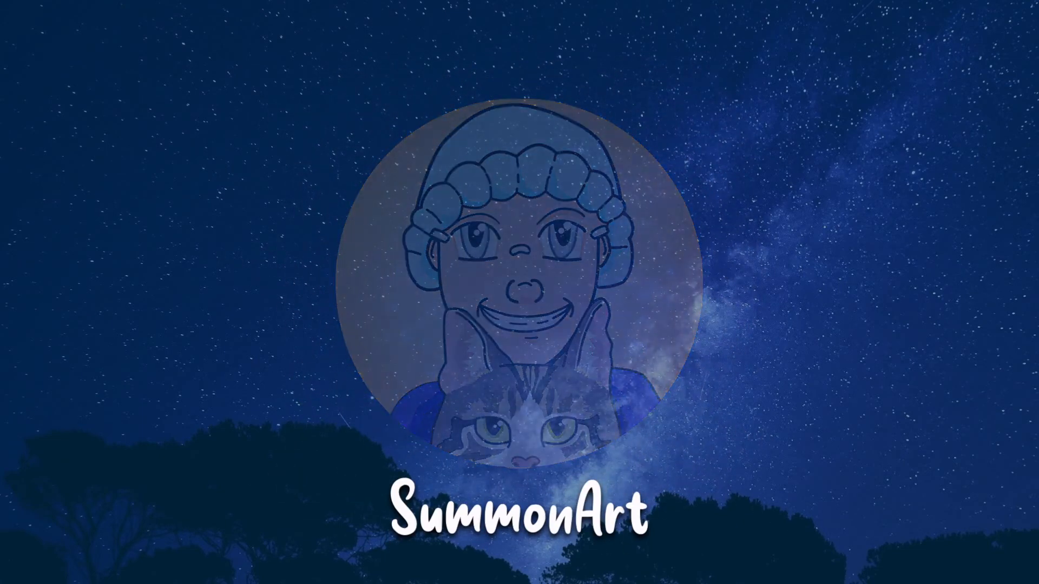
key("Escape")
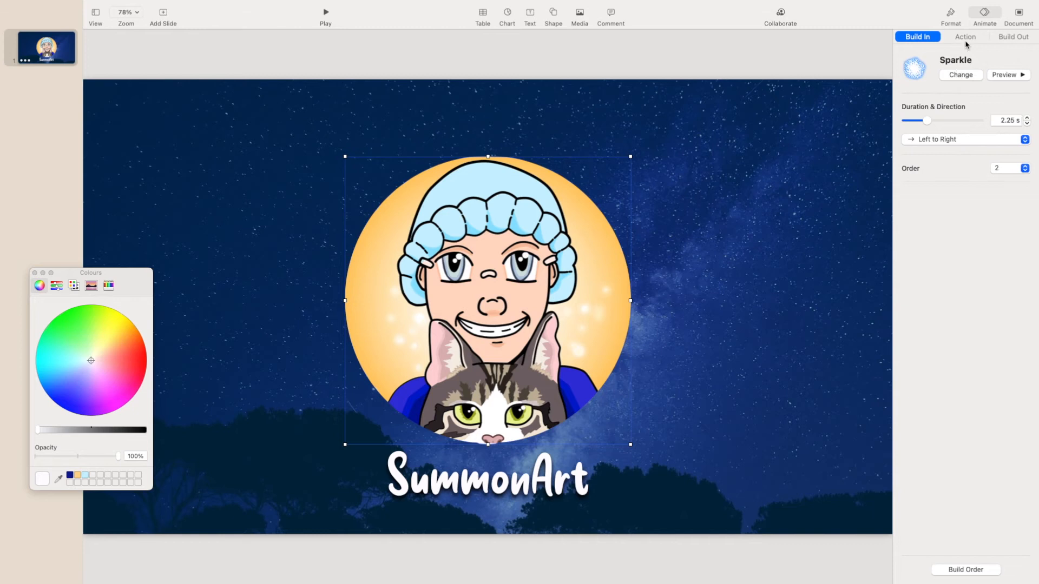
Add the Keyboard build-out effect to the SummonArt text and play the slideshow to check it.
left_click(559, 481)
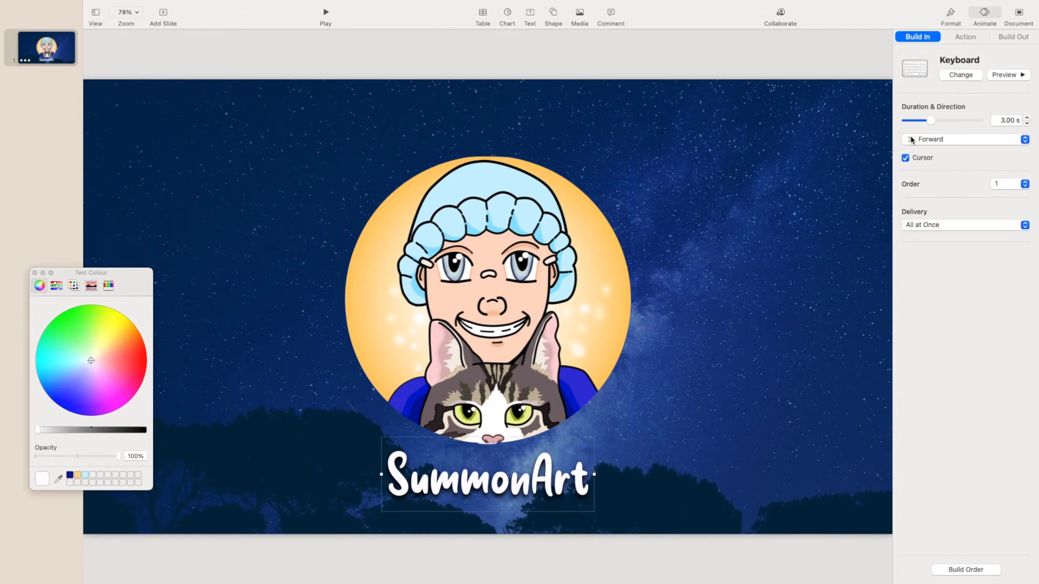
left_click(1013, 36)
left_click(985, 76)
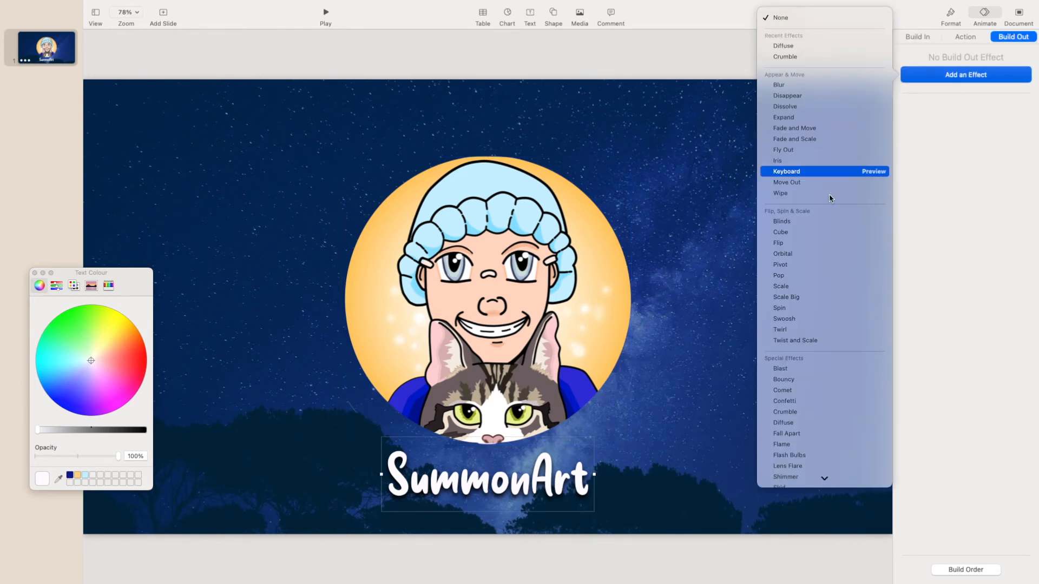
left_click(815, 179)
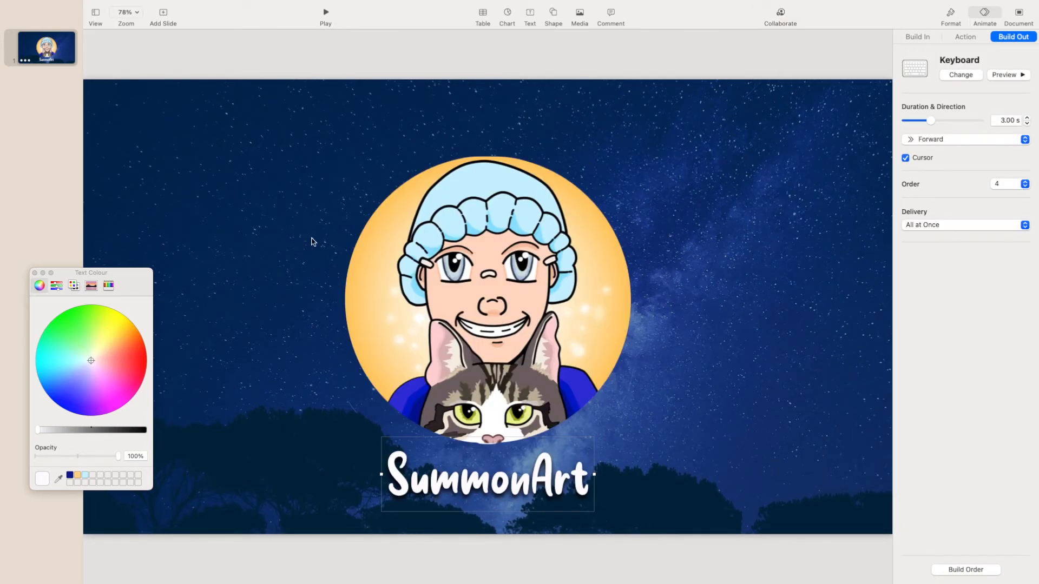
left_click(326, 20)
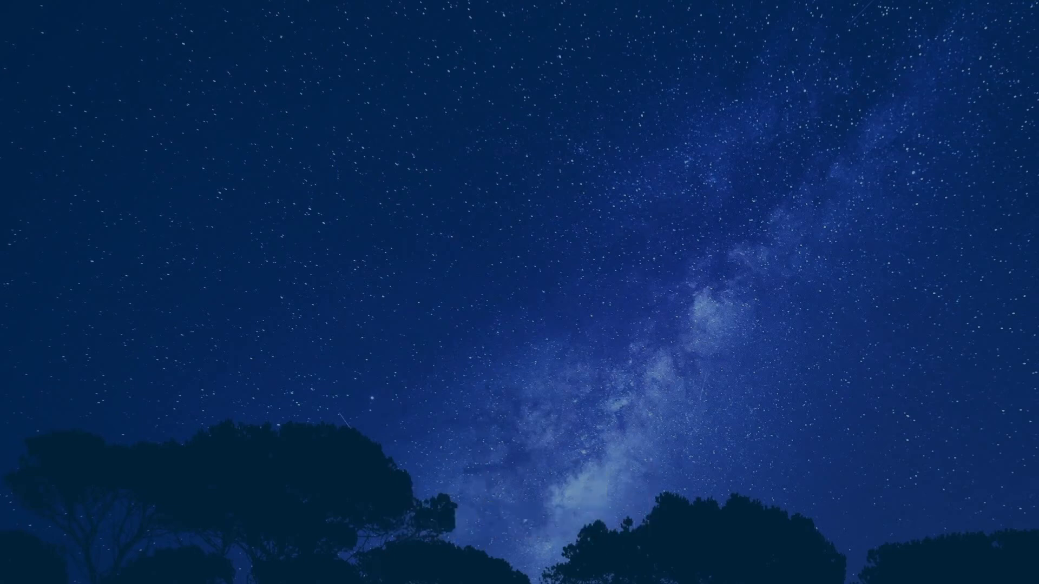
key("Escape")
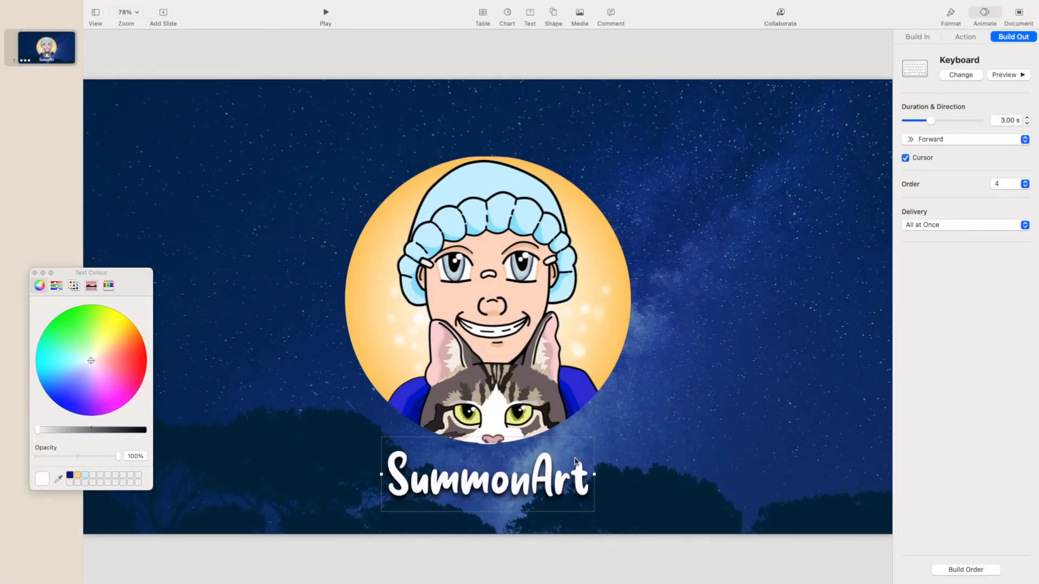
Change the SummonArt text's build-out effect to Dissolve, preview it and play the slideshow to check it.
double_click(565, 481)
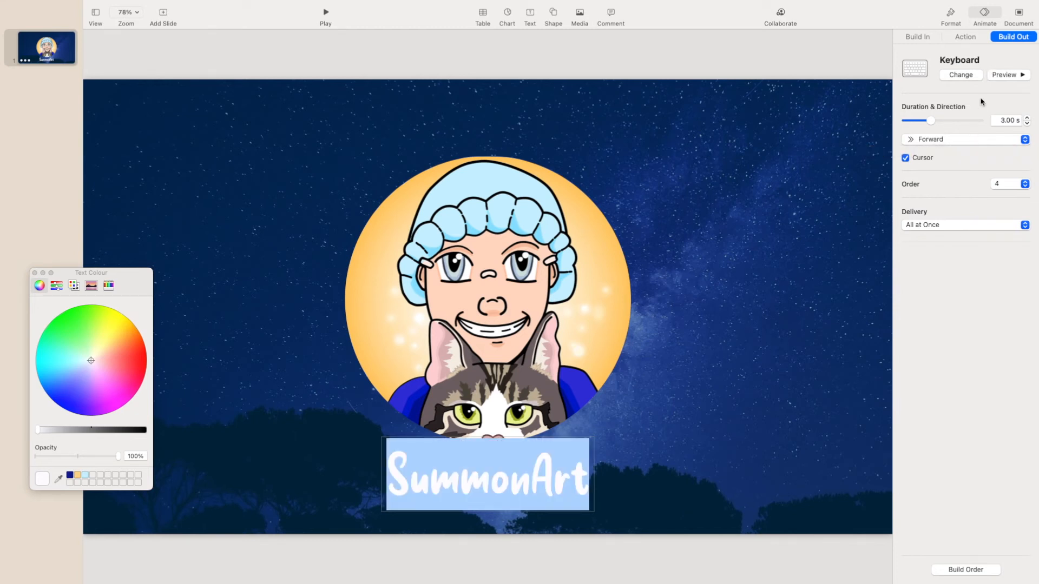
left_click(961, 75)
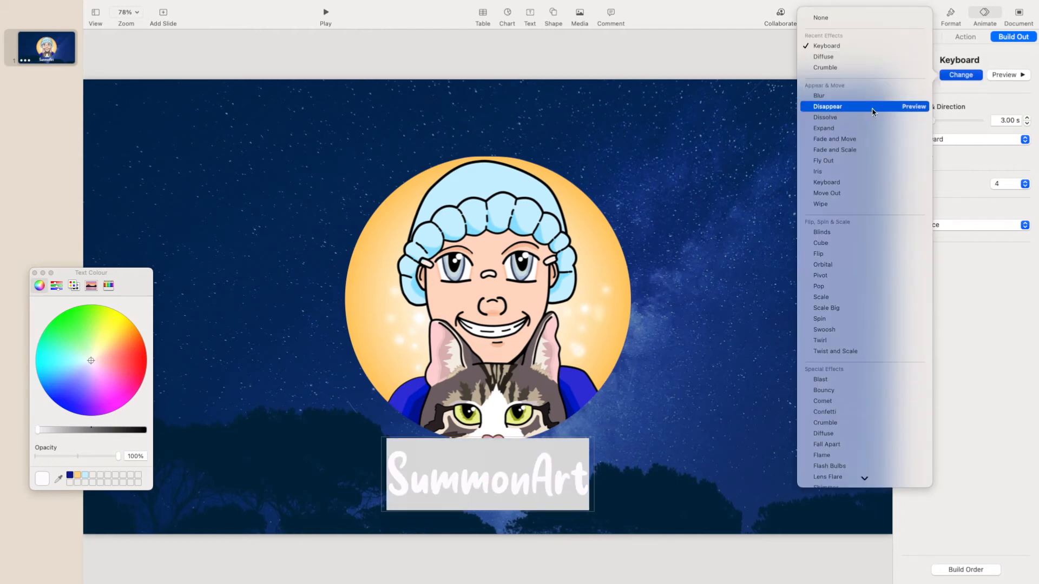
left_click(873, 118)
left_click(1008, 76)
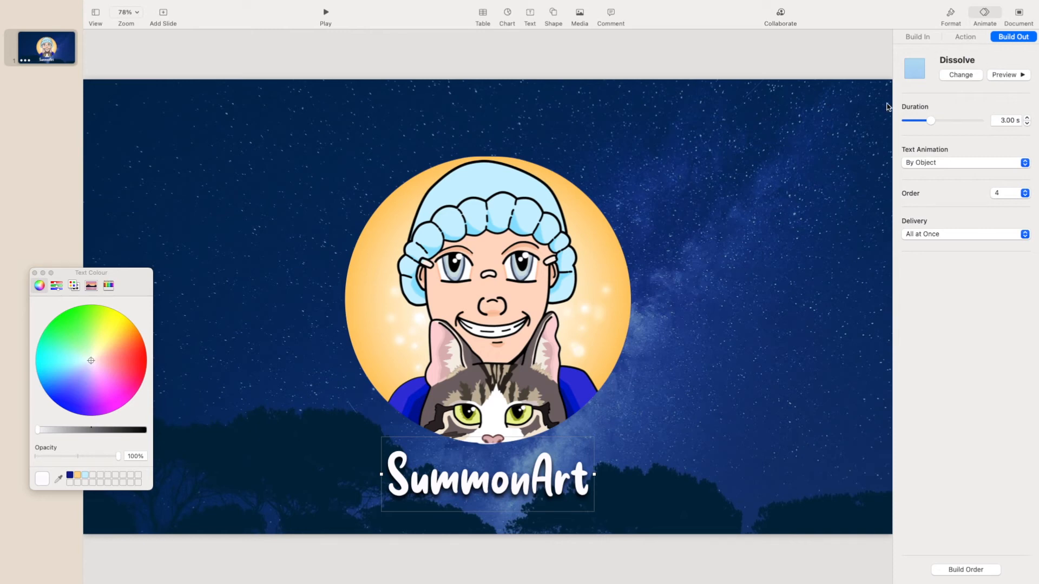
left_click(920, 37)
left_click(325, 14)
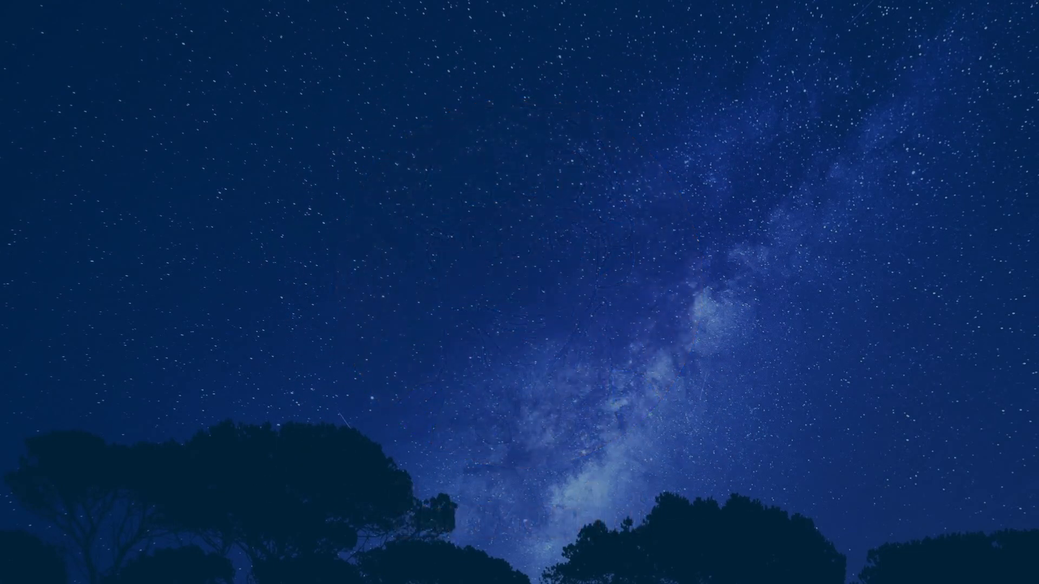
key("Escape")
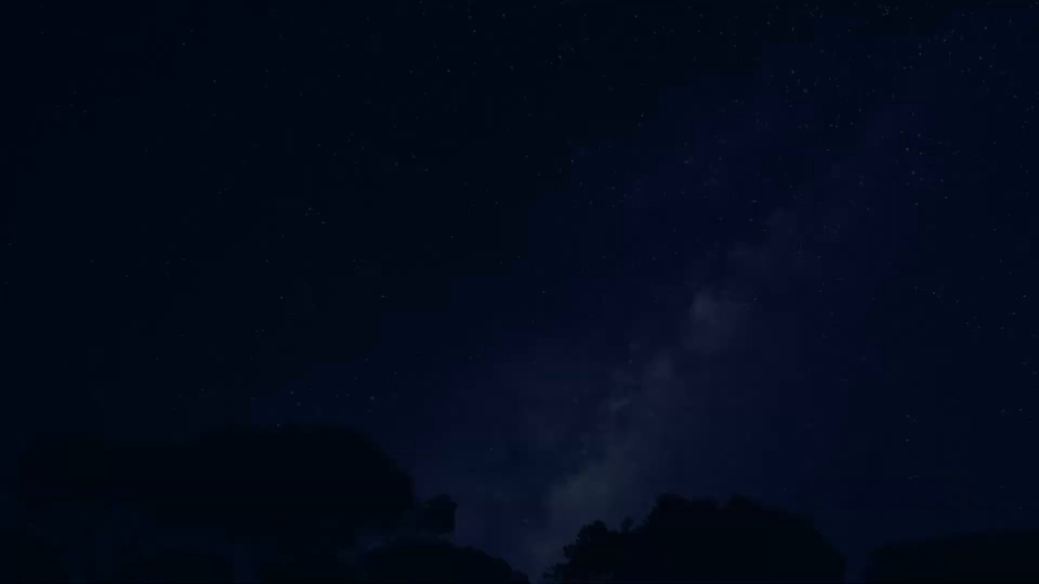
Change the SummonArt text's build-in effect to Sparkle and play the slideshow to check it.
left_click(960, 75)
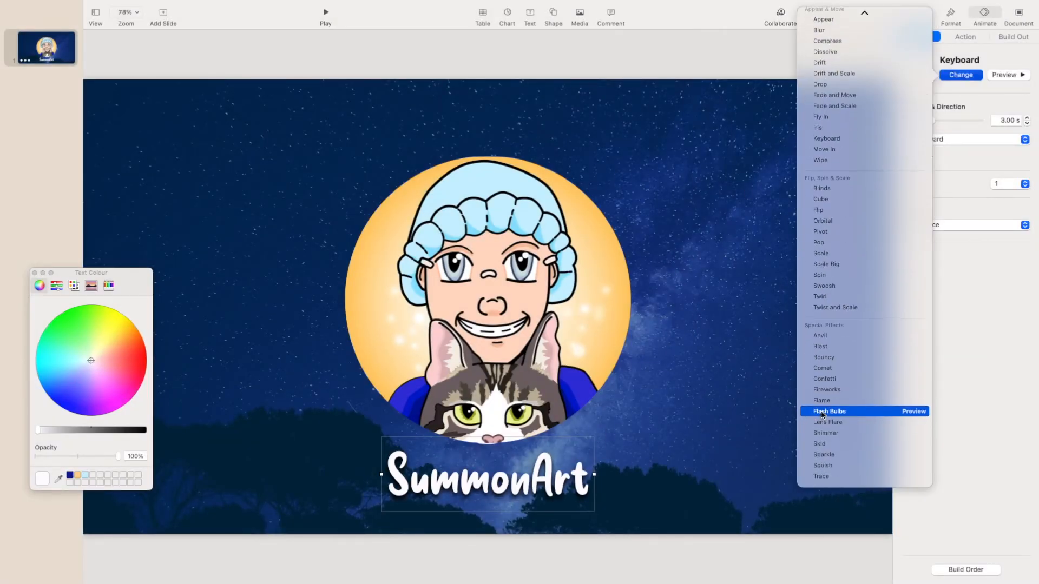
left_click(827, 455)
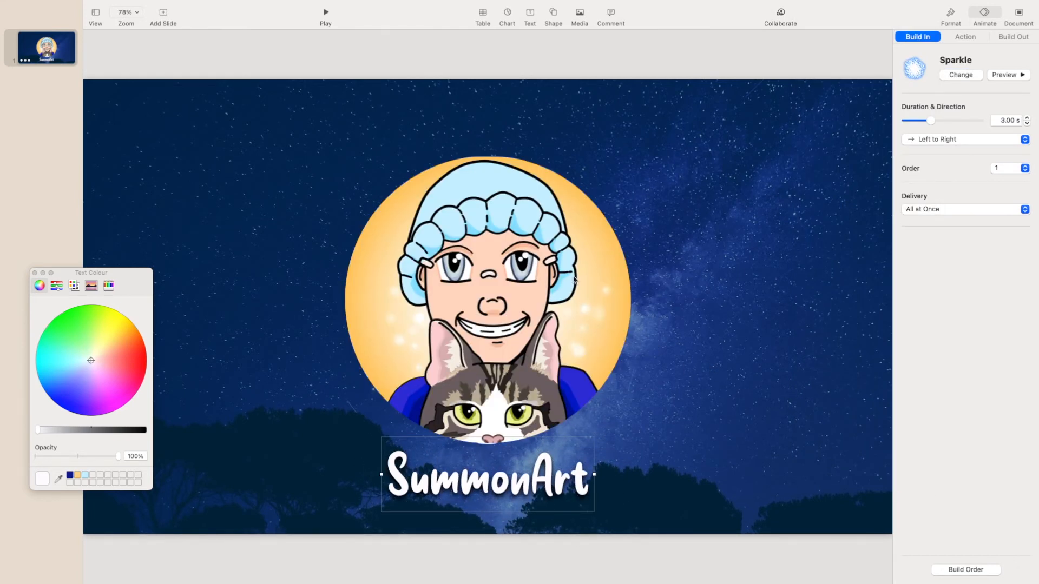
left_click(324, 15)
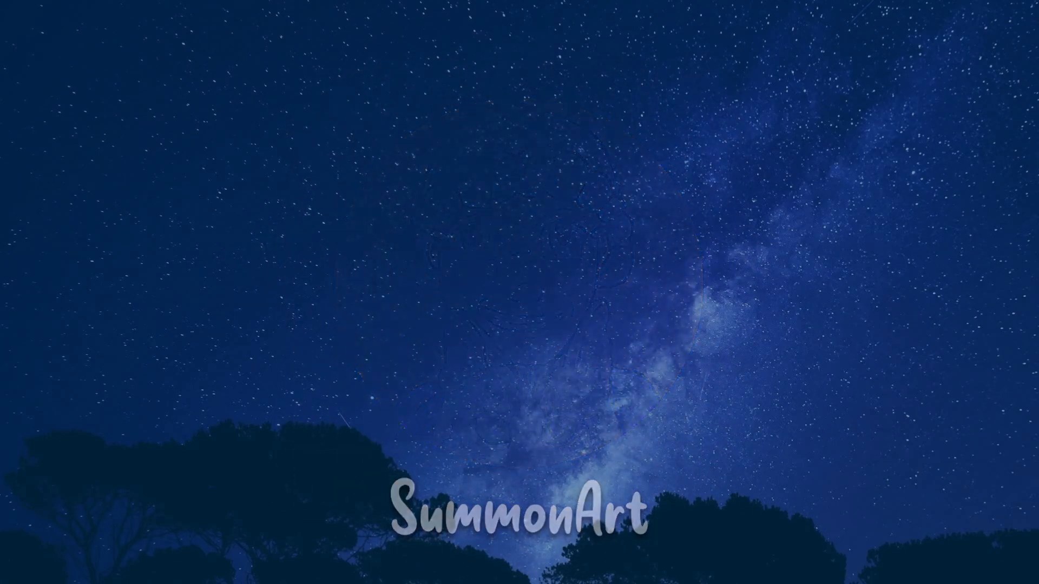
key("Escape")
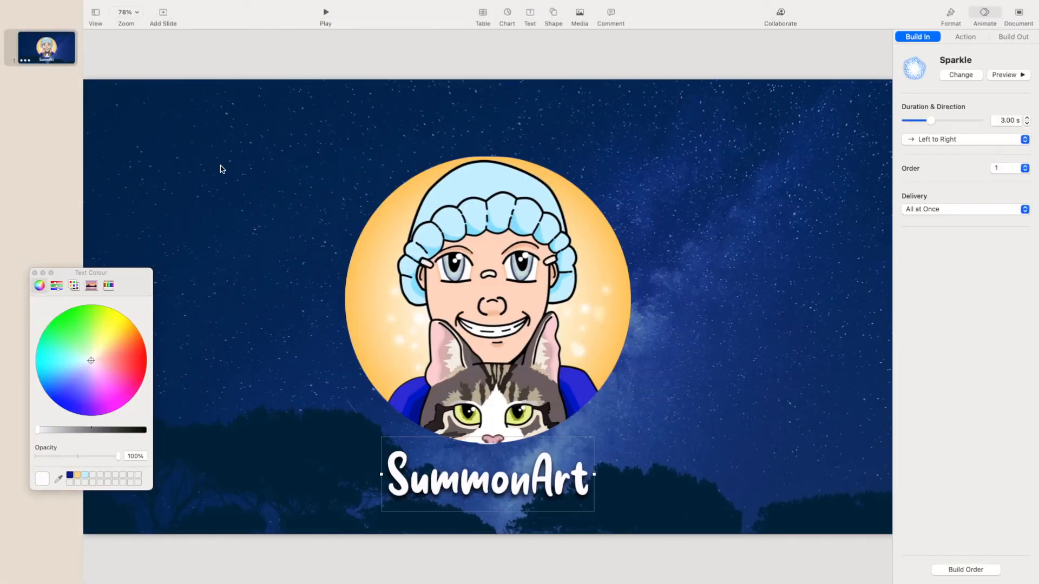
left_click(326, 33)
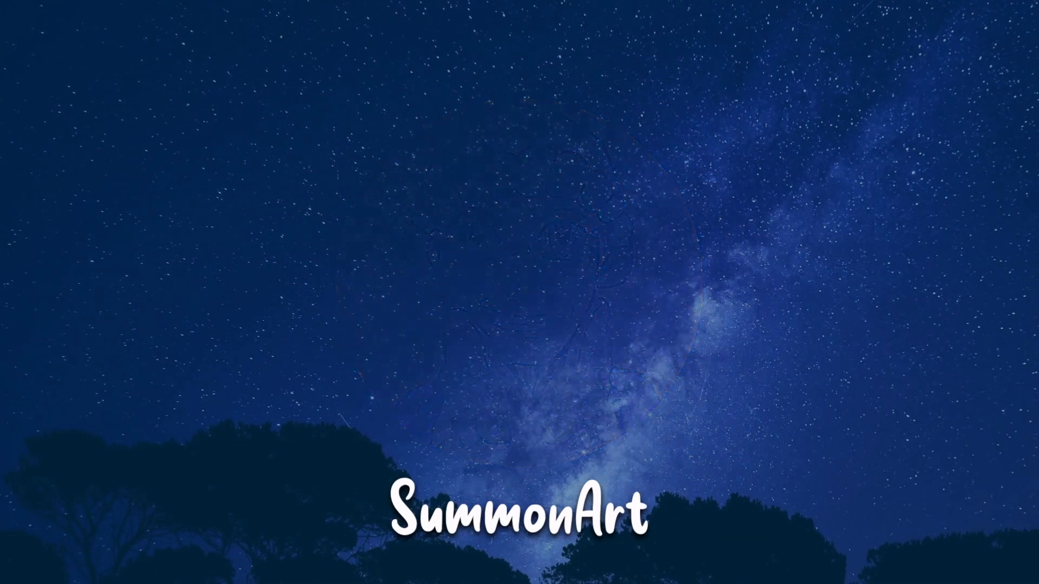
key("Escape")
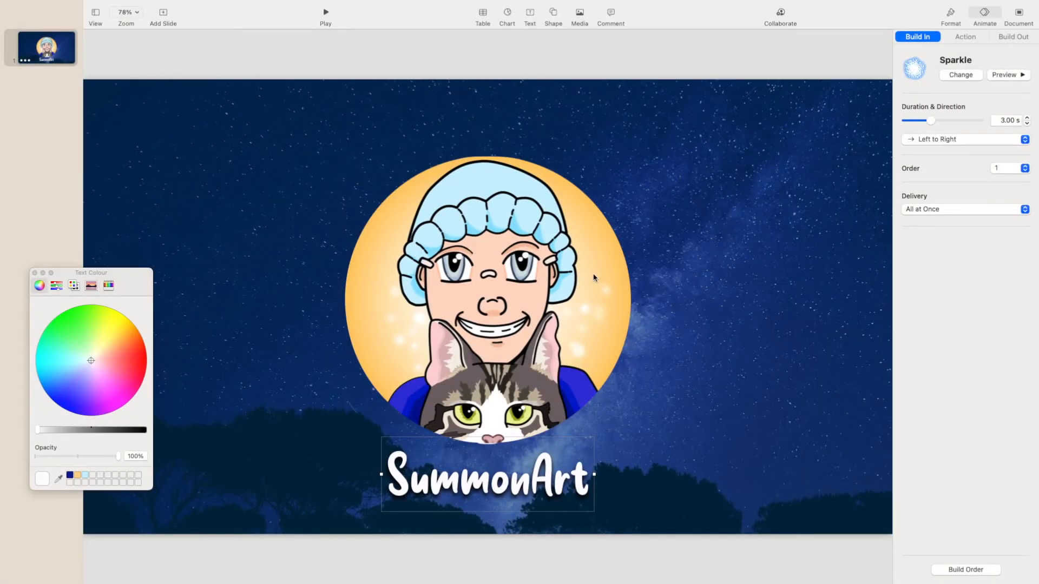
Save the presentation and export all slides as a self-playing 1080p movie.
left_click(78, 5)
left_click(83, 77)
left_click(79, 5)
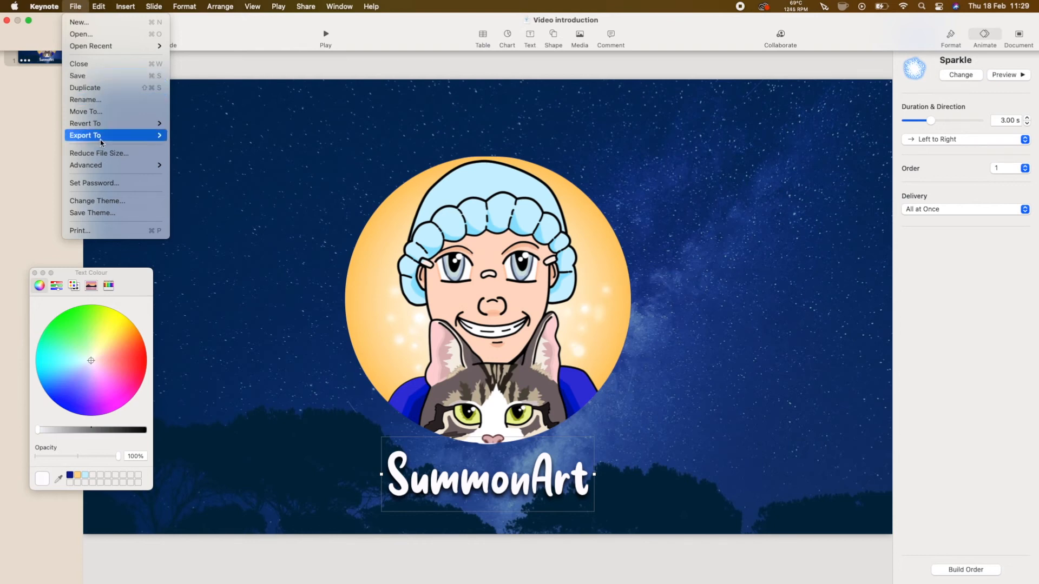
mouse_move(146, 136)
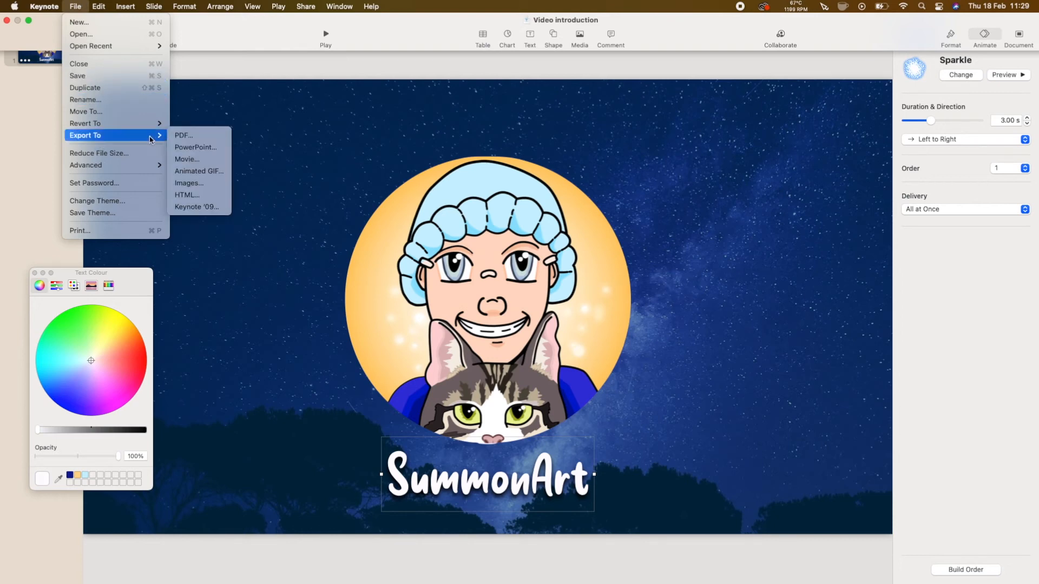
left_click(190, 161)
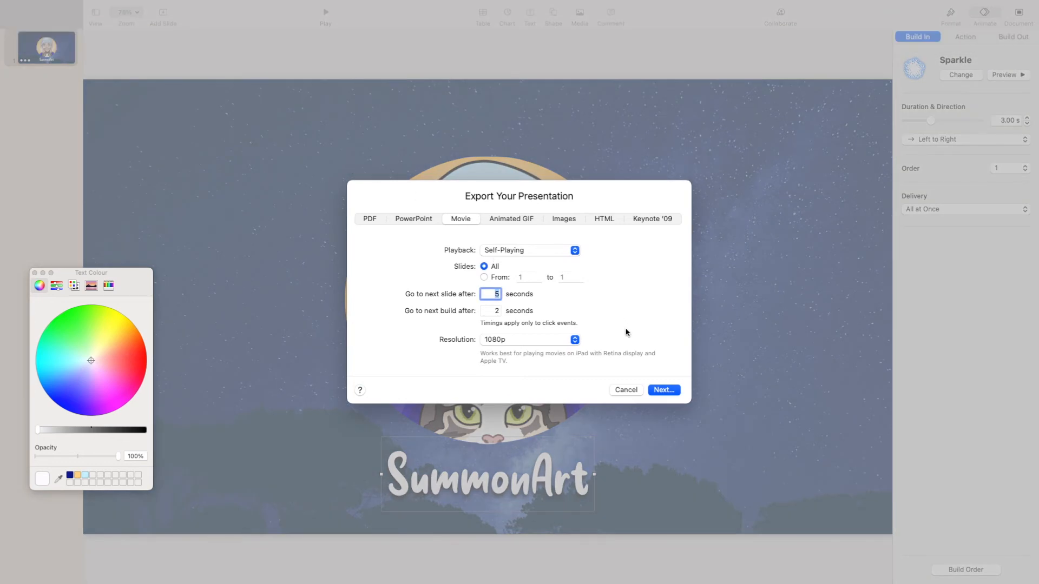
left_click(662, 390)
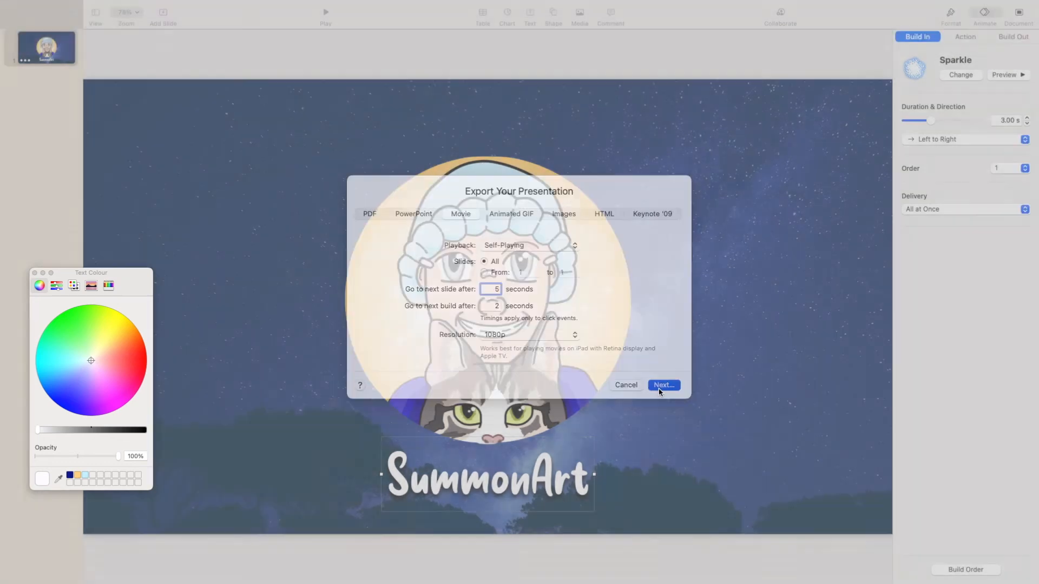
left_click(589, 321)
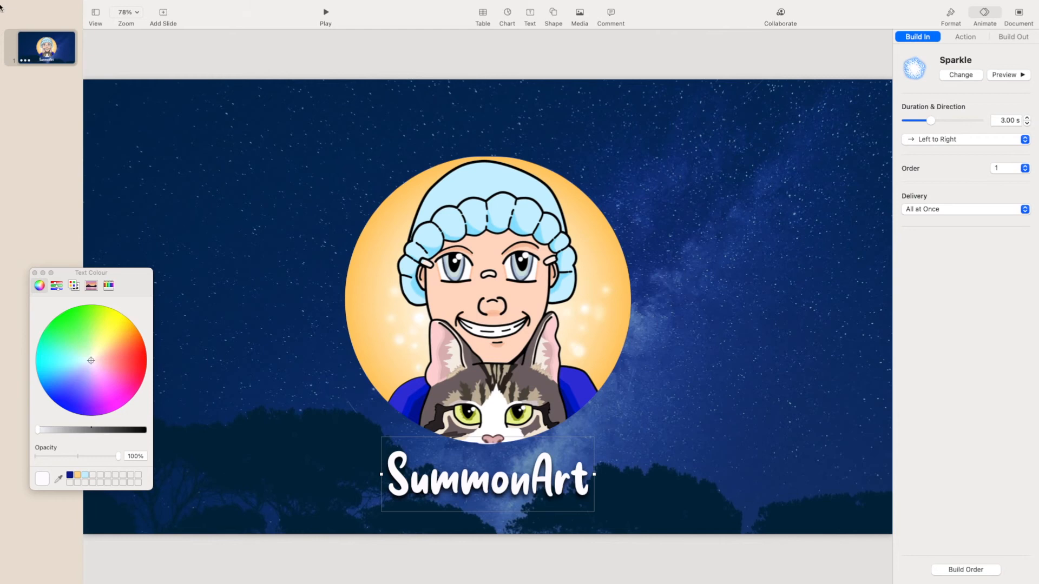
left_click(7, 21)
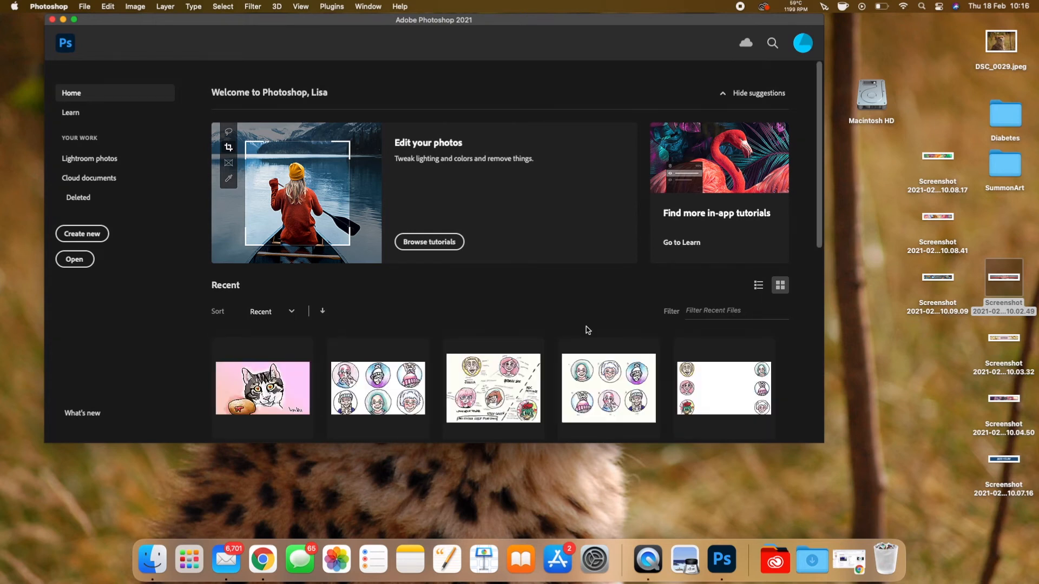
Switch to Photoshop, start a new document and browse all the Film & Video presets.
left_click(84, 6)
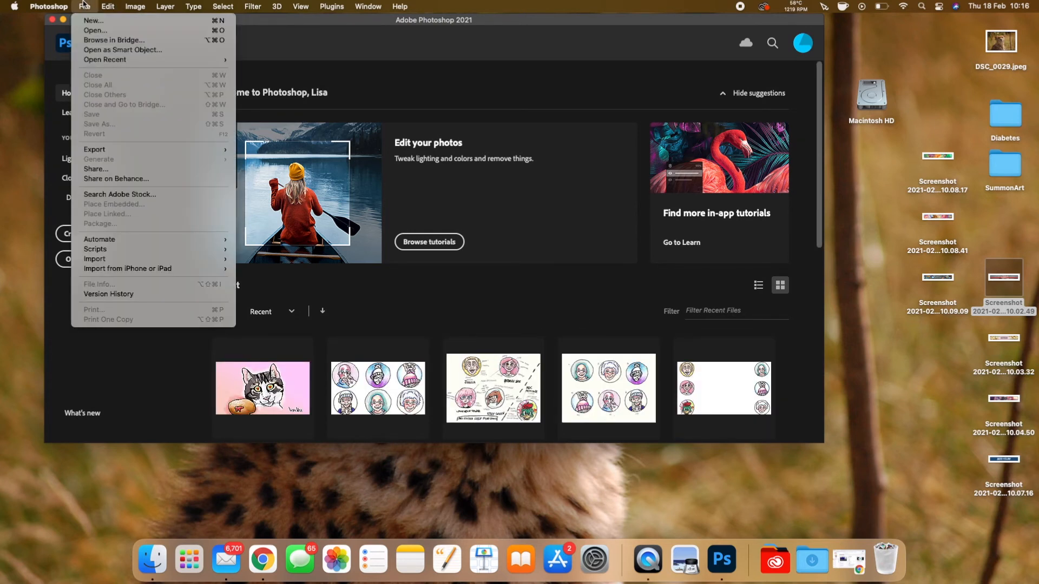
left_click(87, 21)
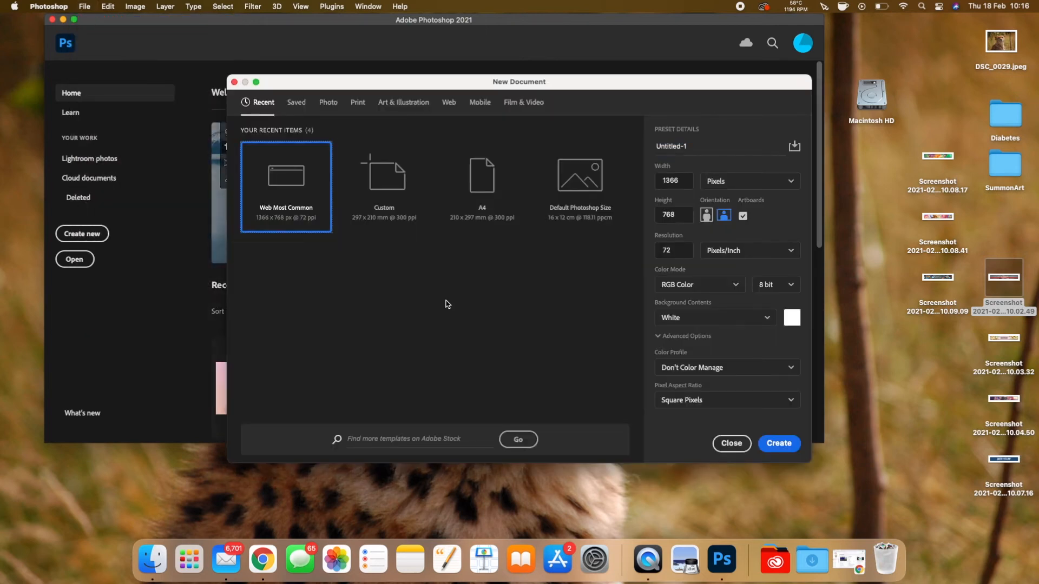
left_click(523, 102)
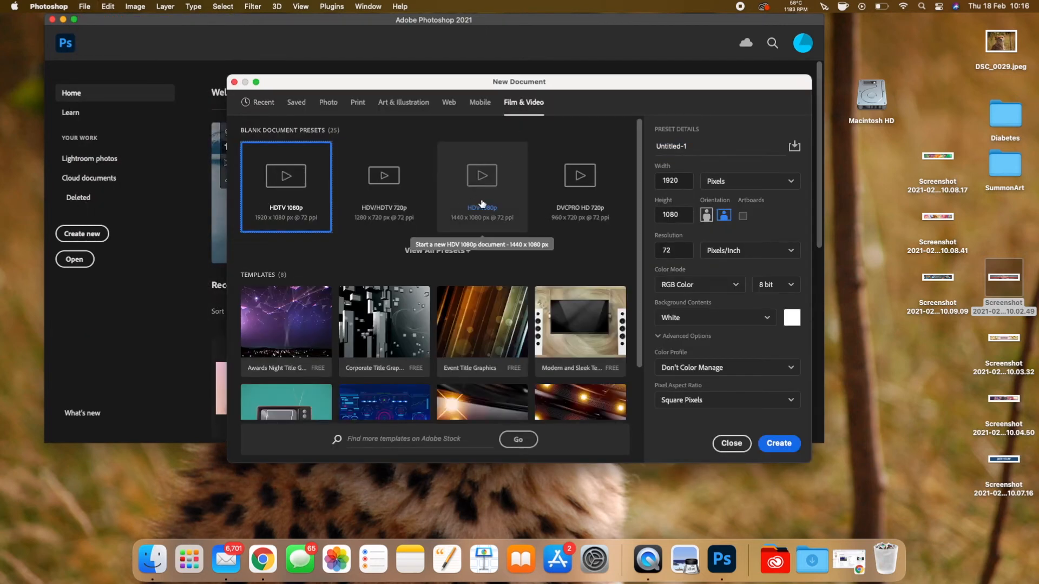
left_click(465, 251)
scroll(468, 257, "down", 5)
scroll(417, 324, "up", 6)
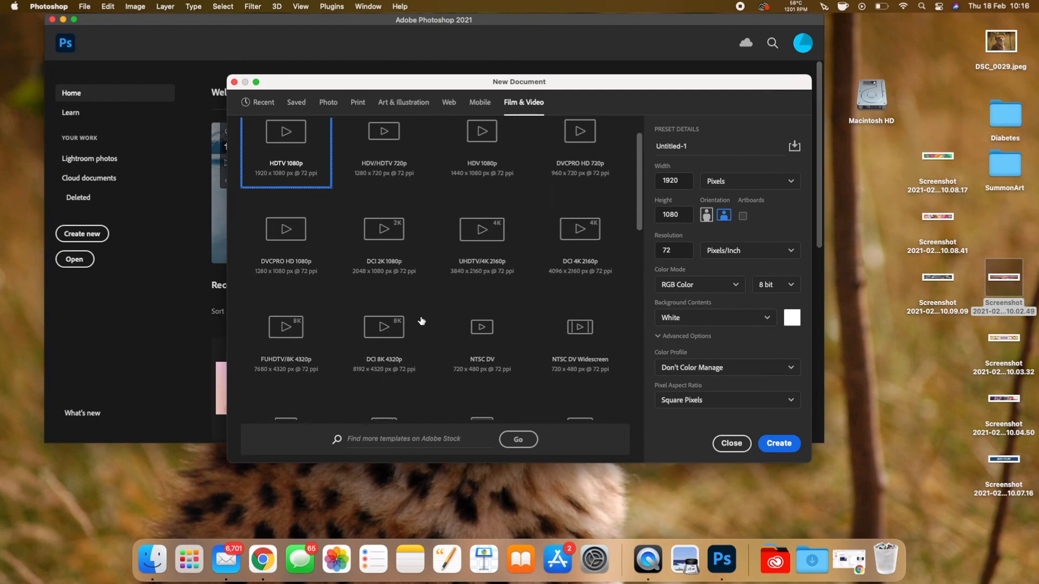
Set up the new document with the 1366 x 768 px Web Most Common preset and name it intro animation youtube.
left_click(447, 103)
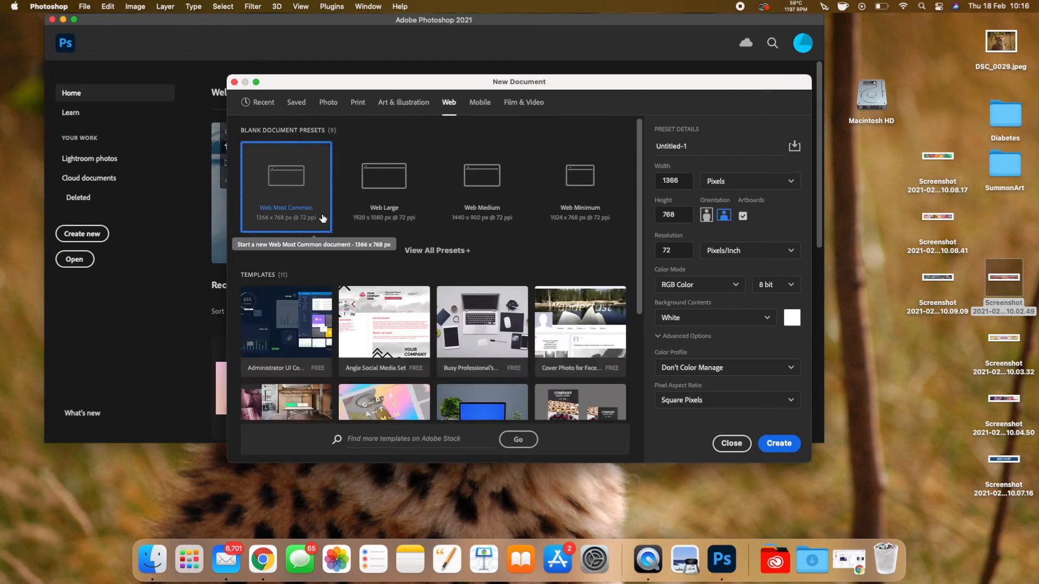
scroll(312, 301, "down", 5)
scroll(312, 302, "up", 5)
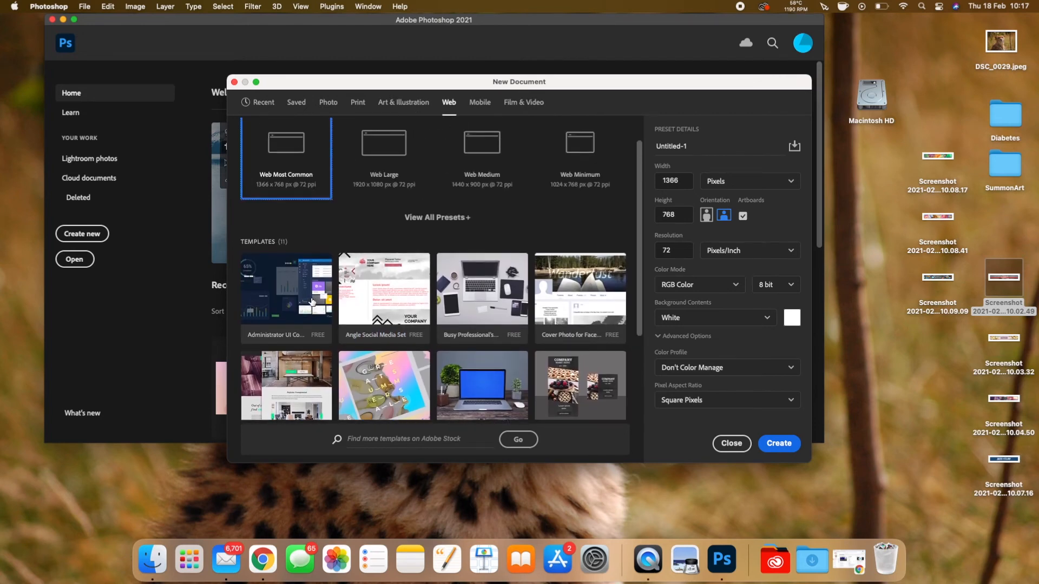
left_click(671, 146)
key("BackSpace")
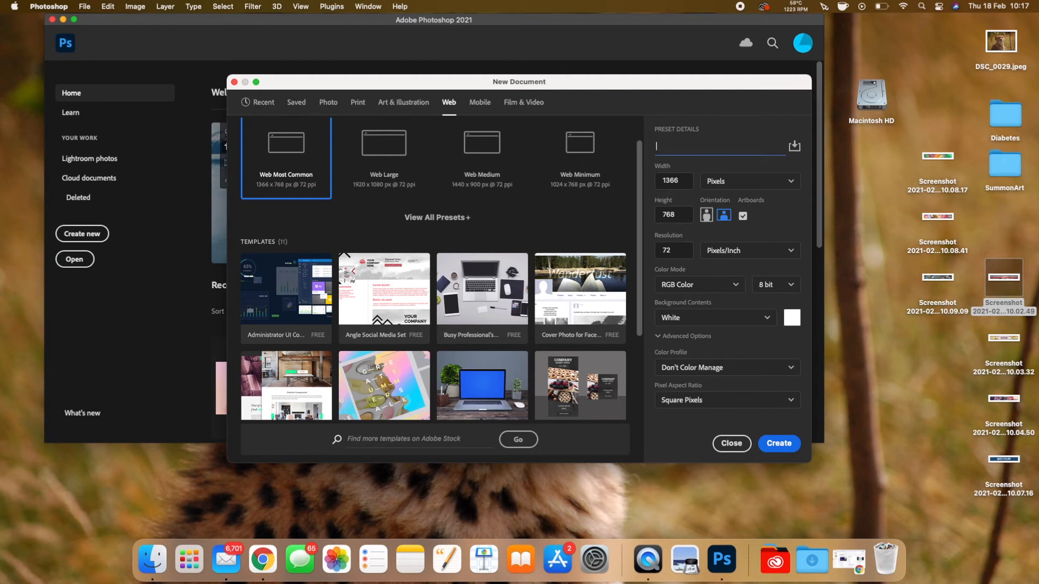
type("intro animation yout")
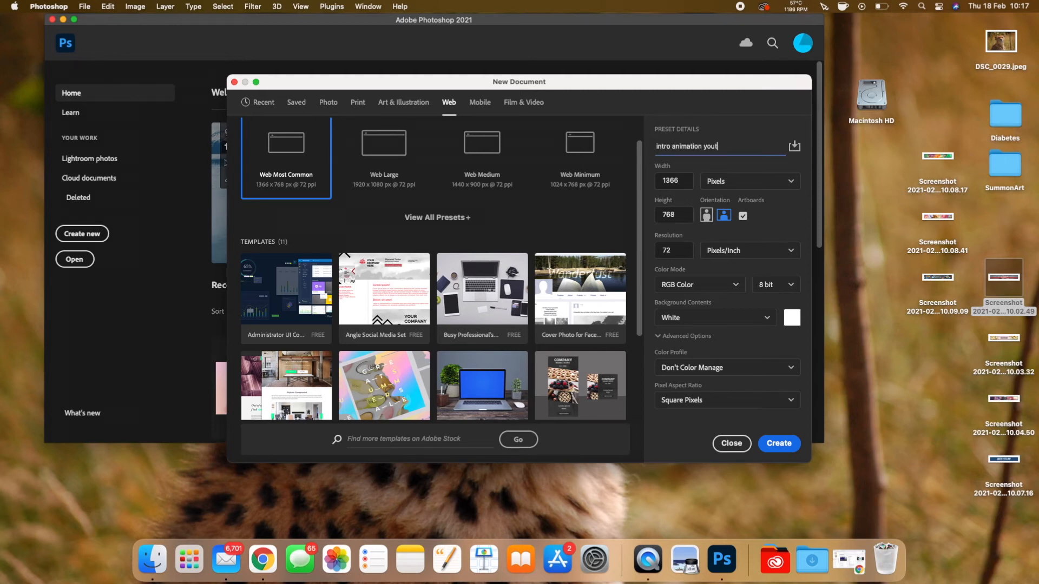
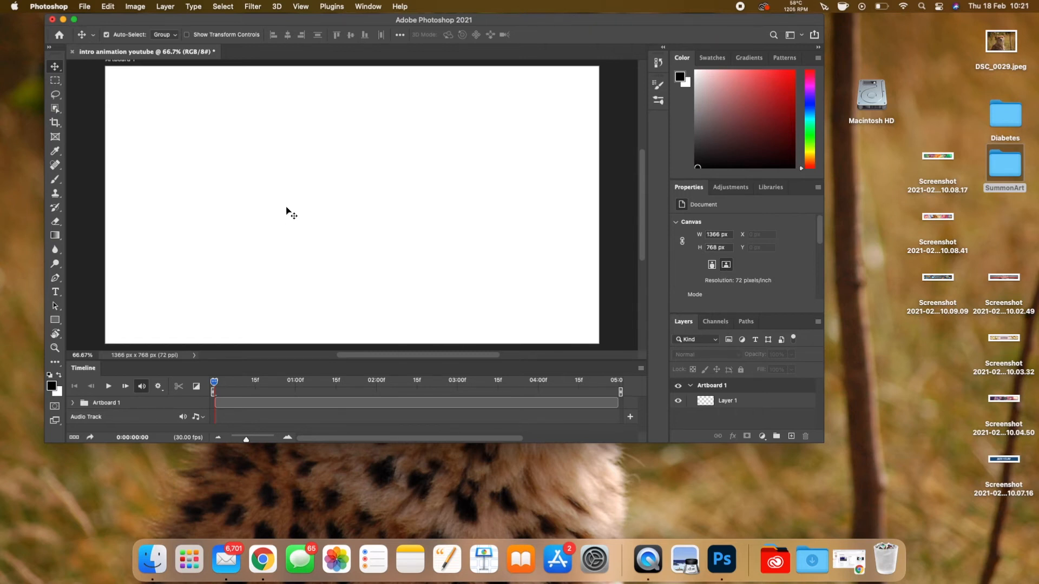
Place the profile picture from the SummonArt folder's Profile pic subfolder on the blank artboard.
double_click(1014, 167)
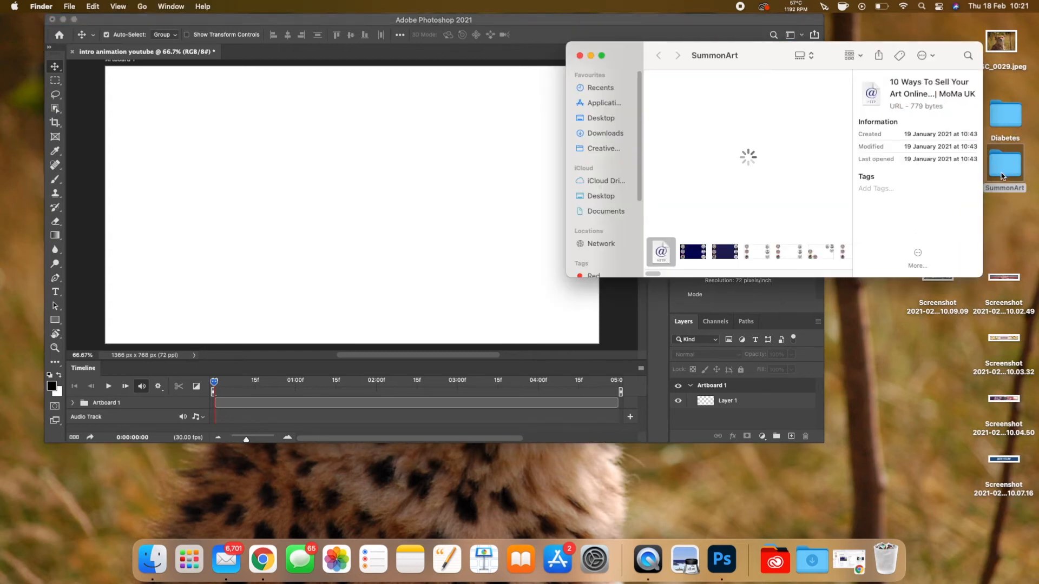
scroll(747, 252, "right", 10)
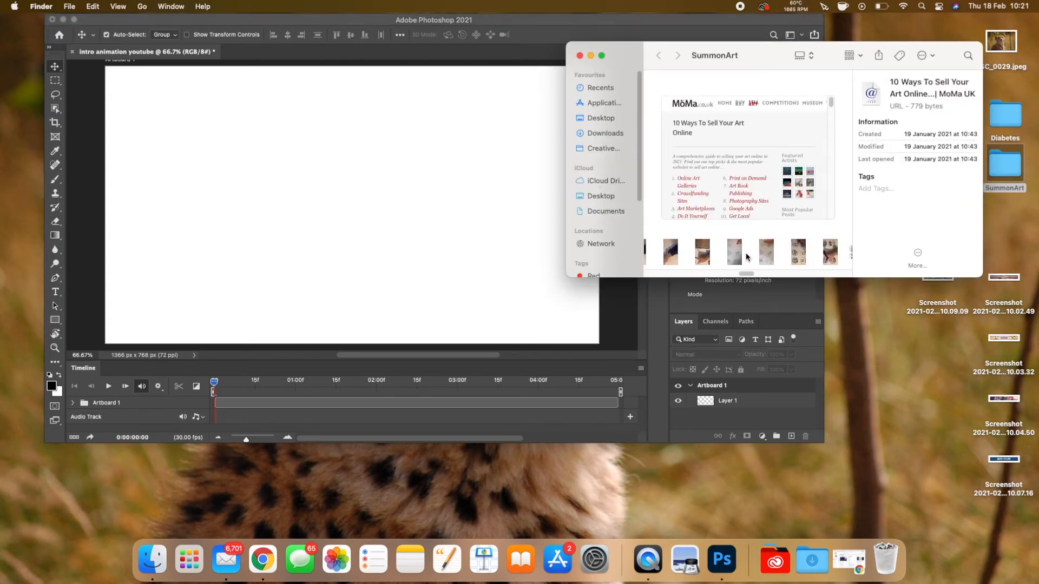
scroll(747, 254, "right", 10)
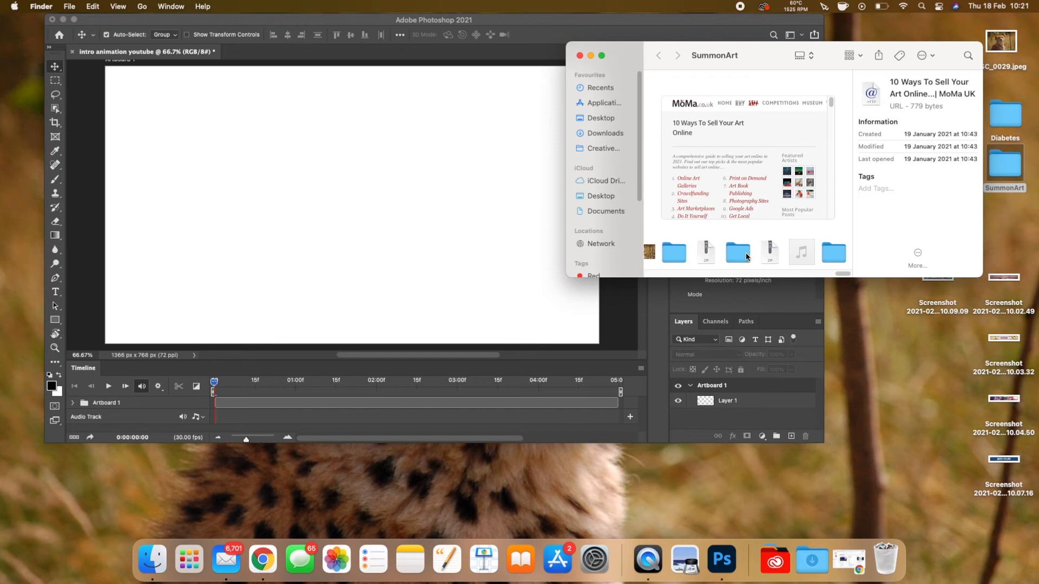
scroll(785, 252, "left", 10)
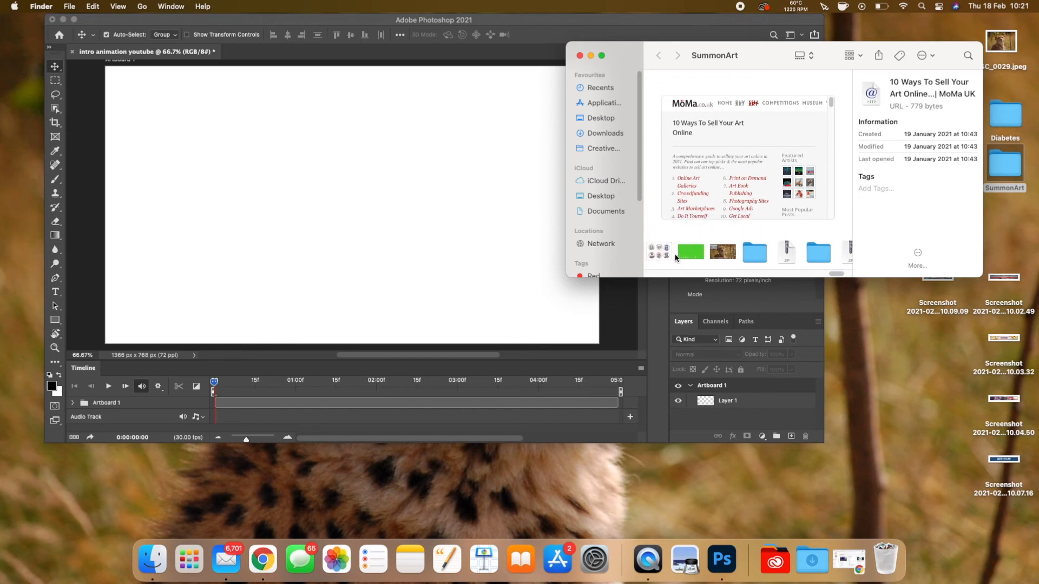
double_click(749, 262)
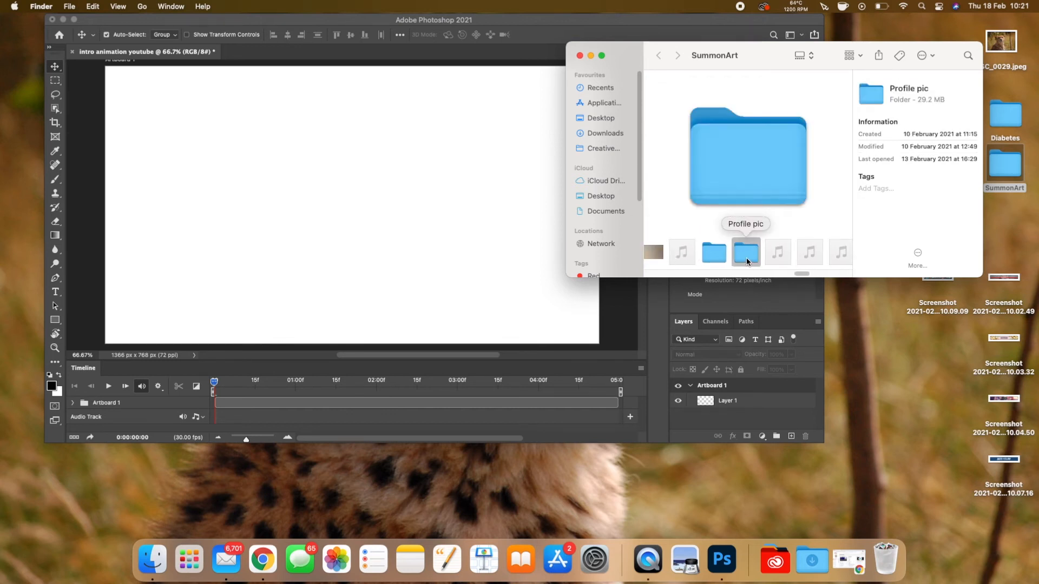
left_click(828, 257)
left_click_drag(828, 258, 278, 261)
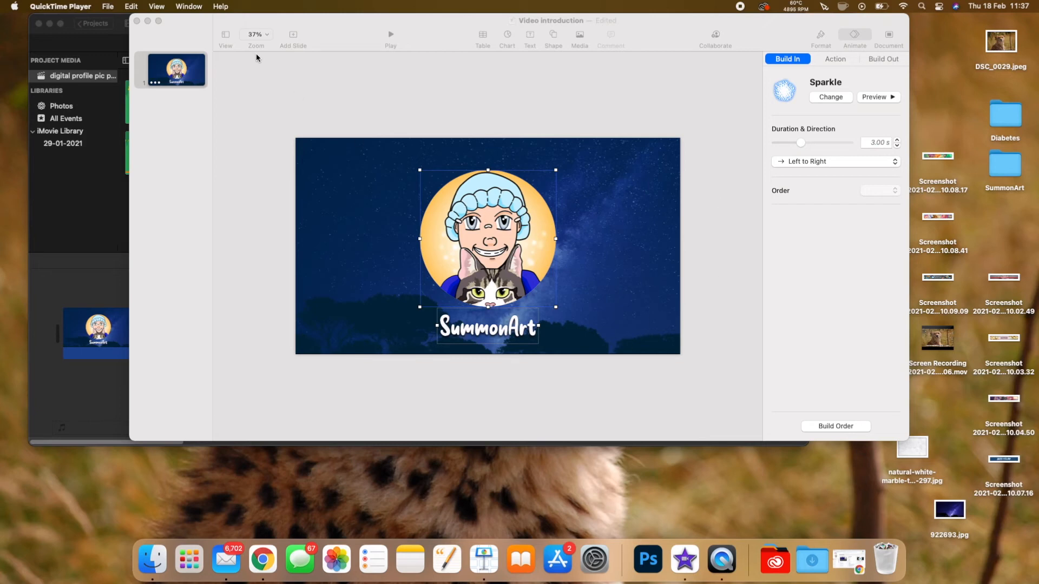
Switch to the Keynote presentation in full screen and group the profile picture with the SummonArt text.
left_click(159, 21)
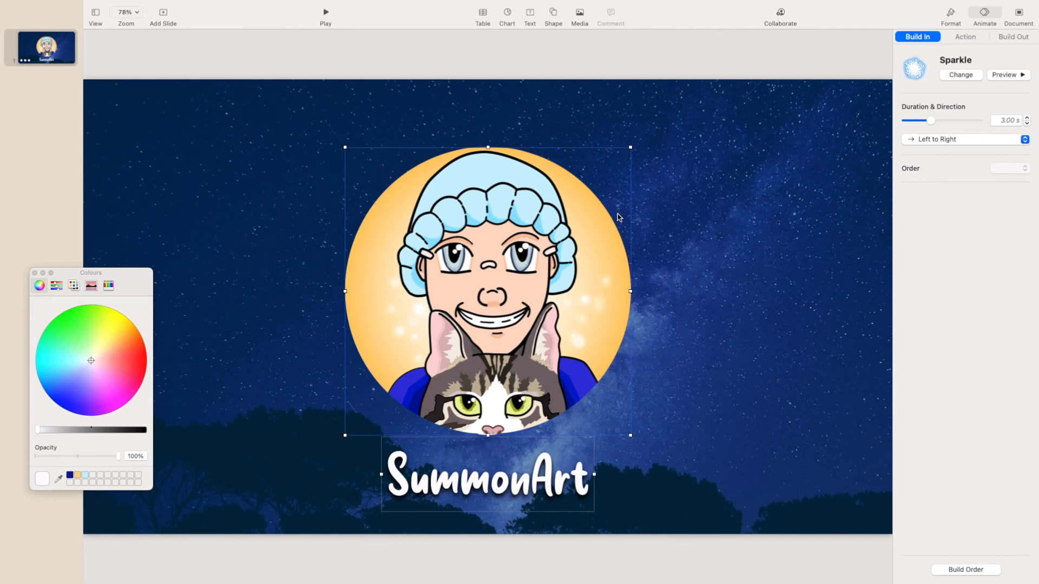
left_click(670, 233)
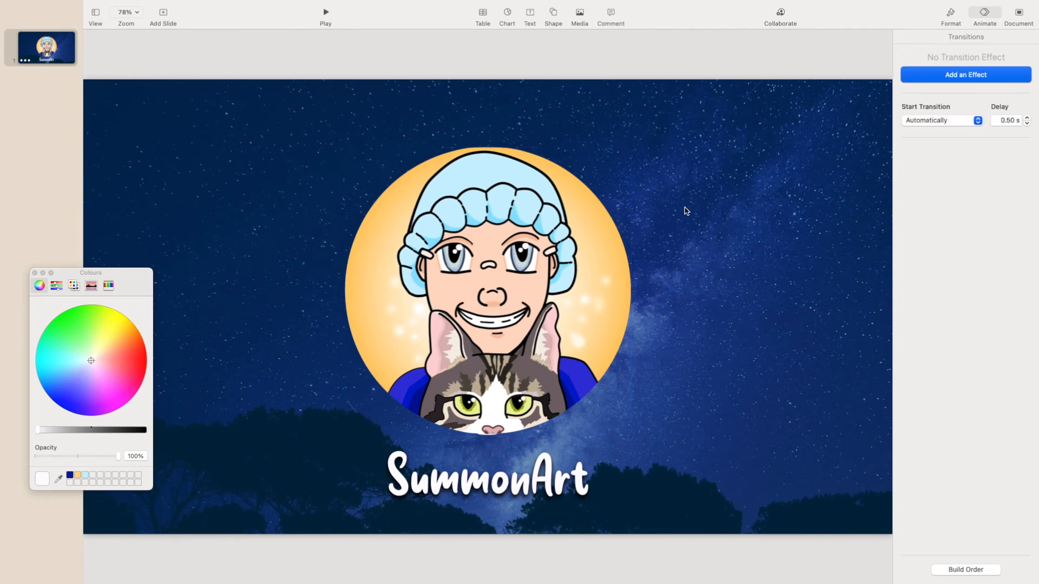
left_click_drag(691, 207, 424, 475)
right_click(472, 382)
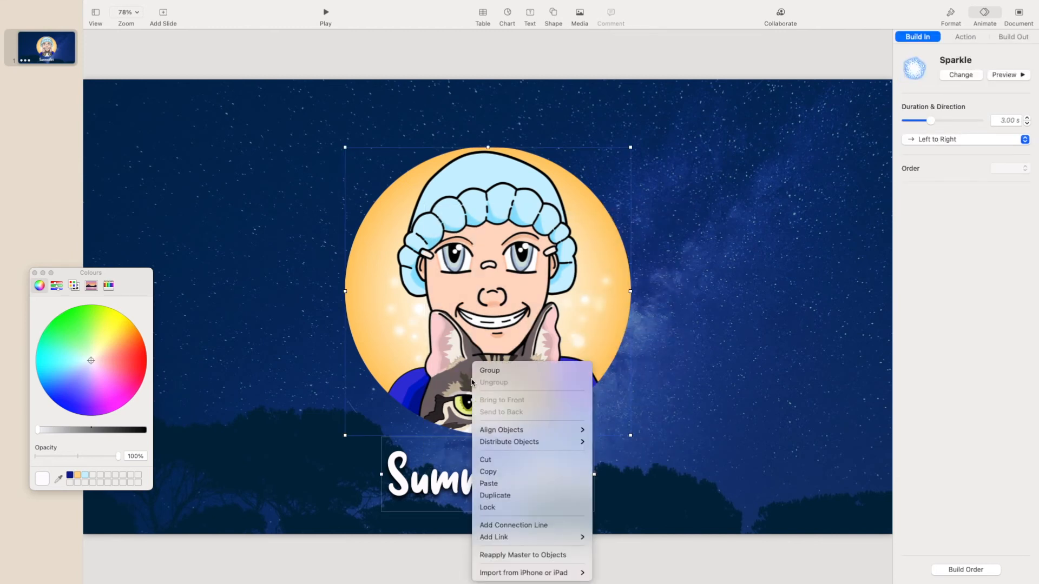
left_click(485, 371)
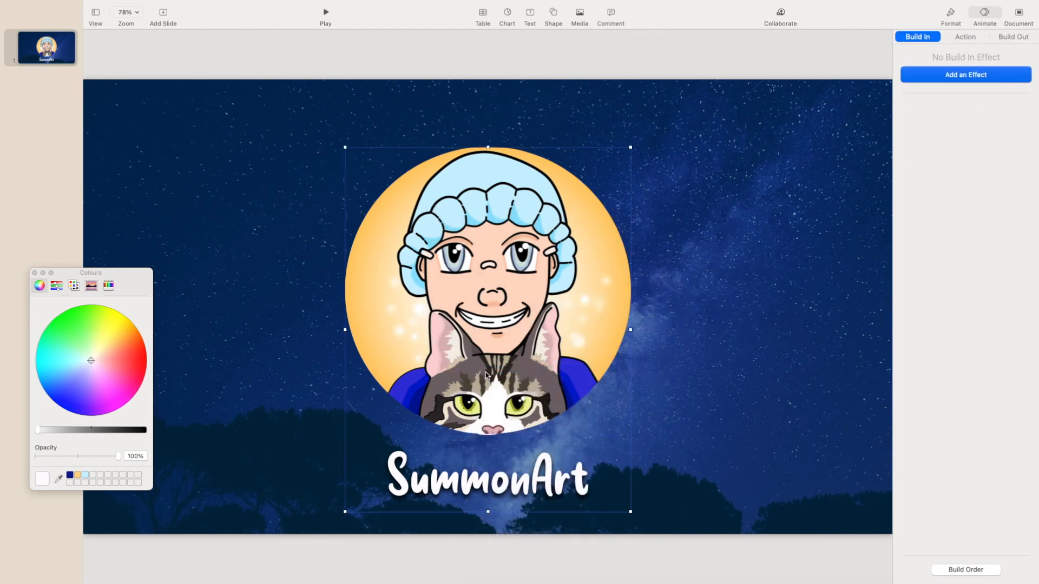
Give the group a Sparkle build-in effect and a Dissolve build-out effect lasting 2.25 s, and preview the dissolve.
left_click(972, 78)
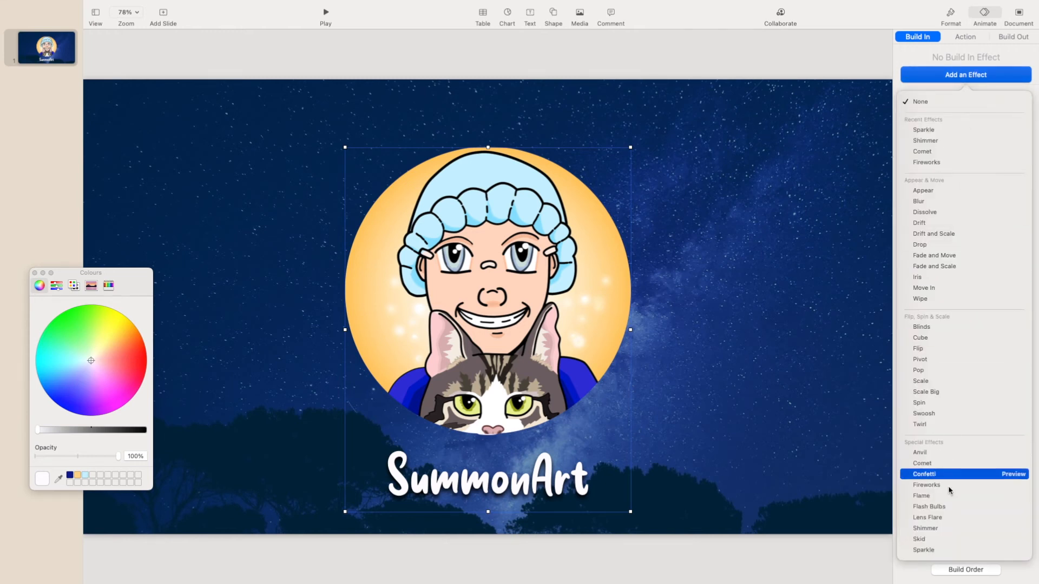
left_click(923, 550)
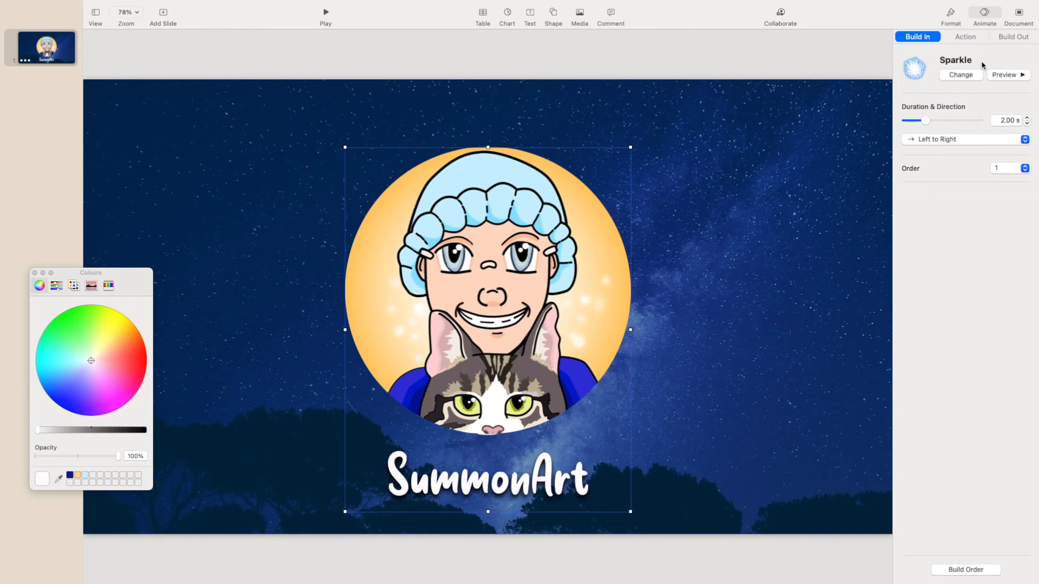
left_click(1008, 38)
left_click(985, 74)
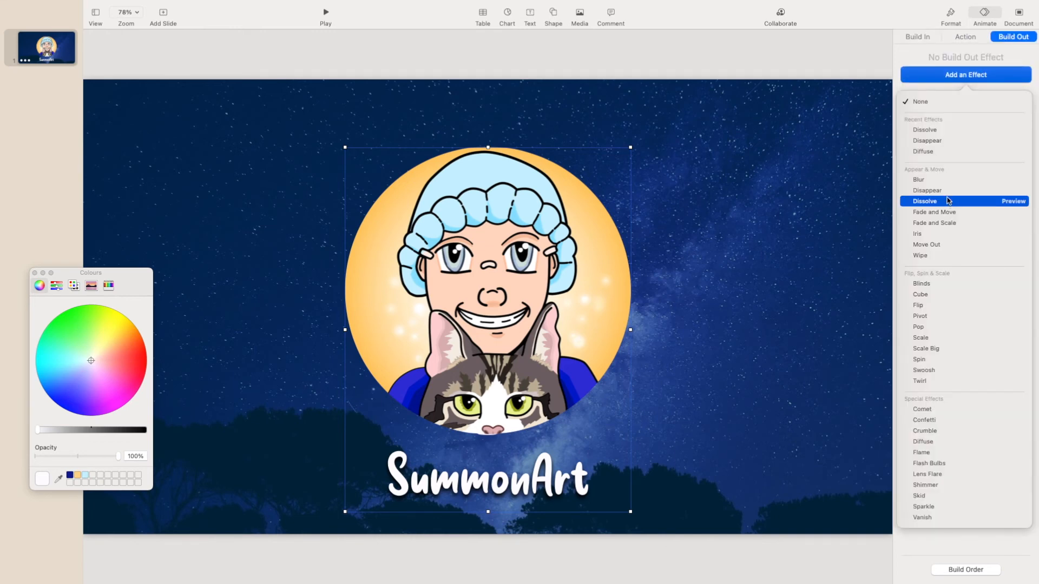
left_click(946, 203)
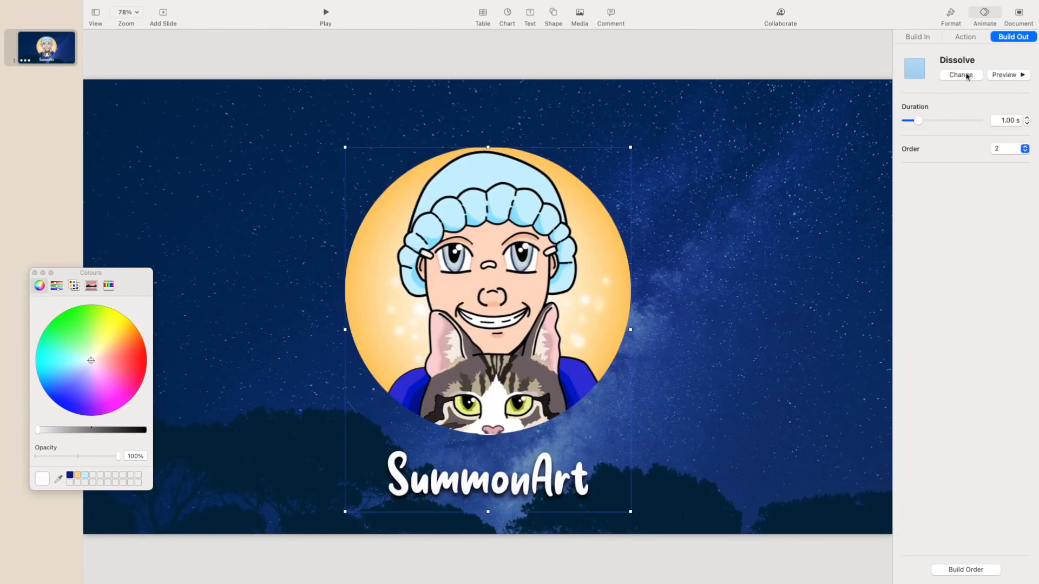
left_click_drag(919, 122, 927, 122)
left_click(999, 75)
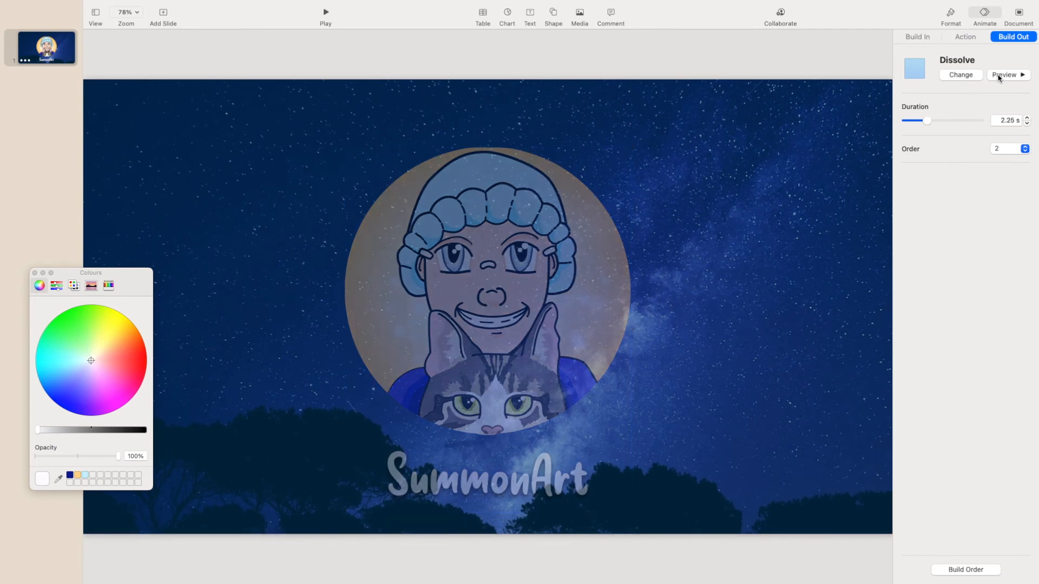
Set the group's Sparkle build-in duration to 2.25 s and play the slide to check the full animation.
left_click(918, 36)
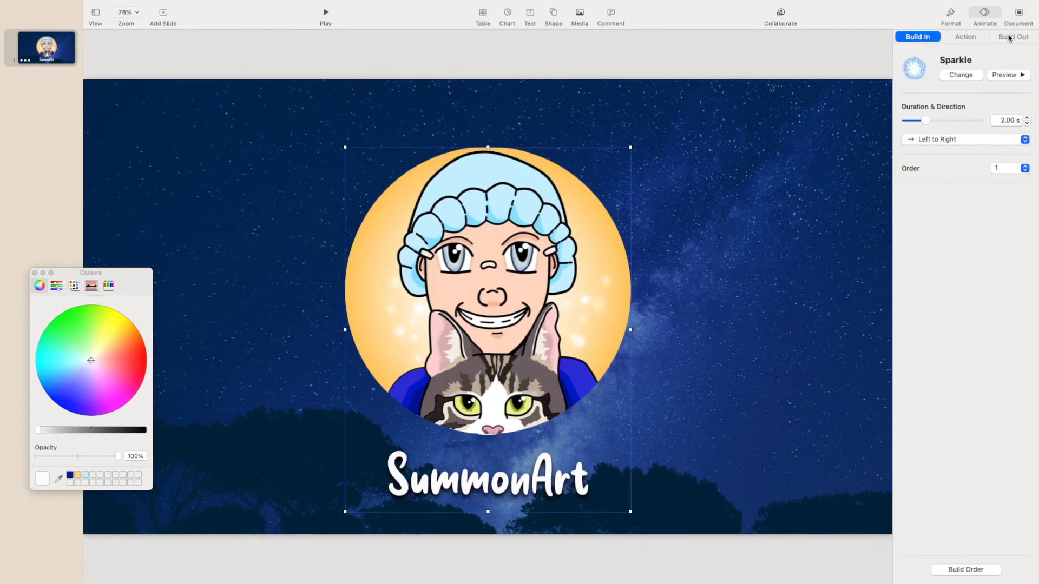
left_click(1009, 37)
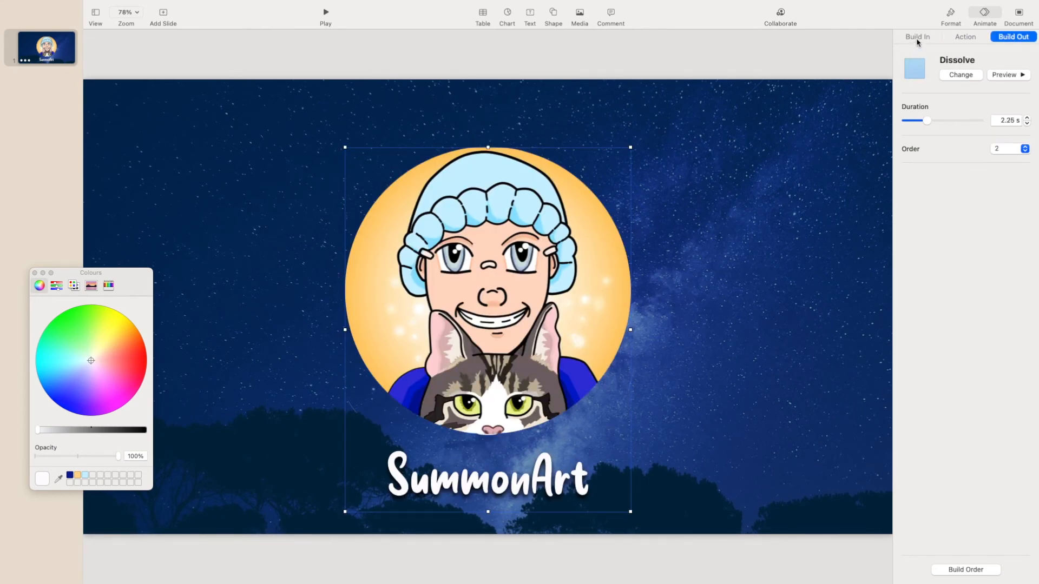
left_click(918, 36)
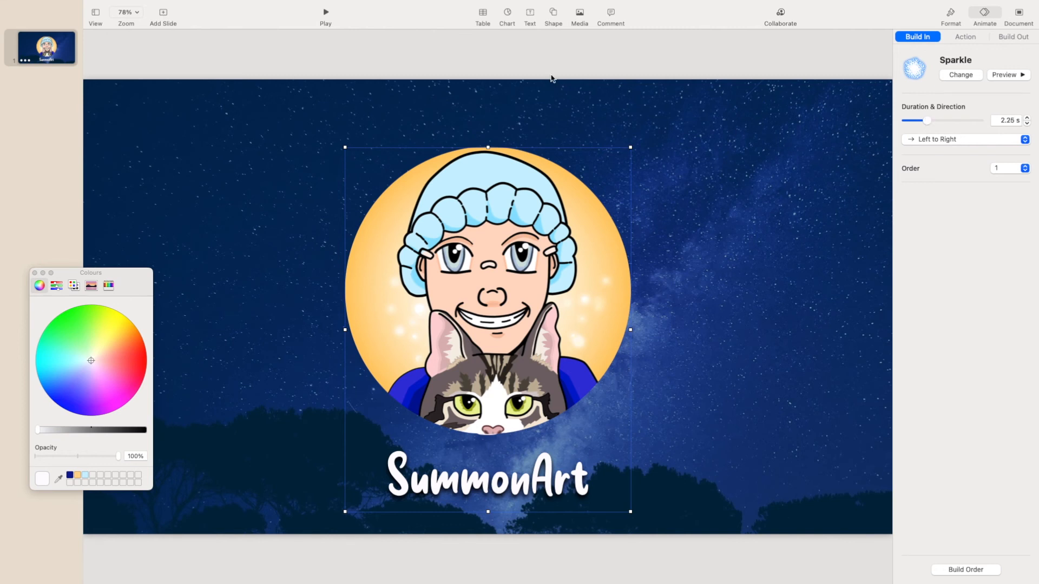
left_click(325, 13)
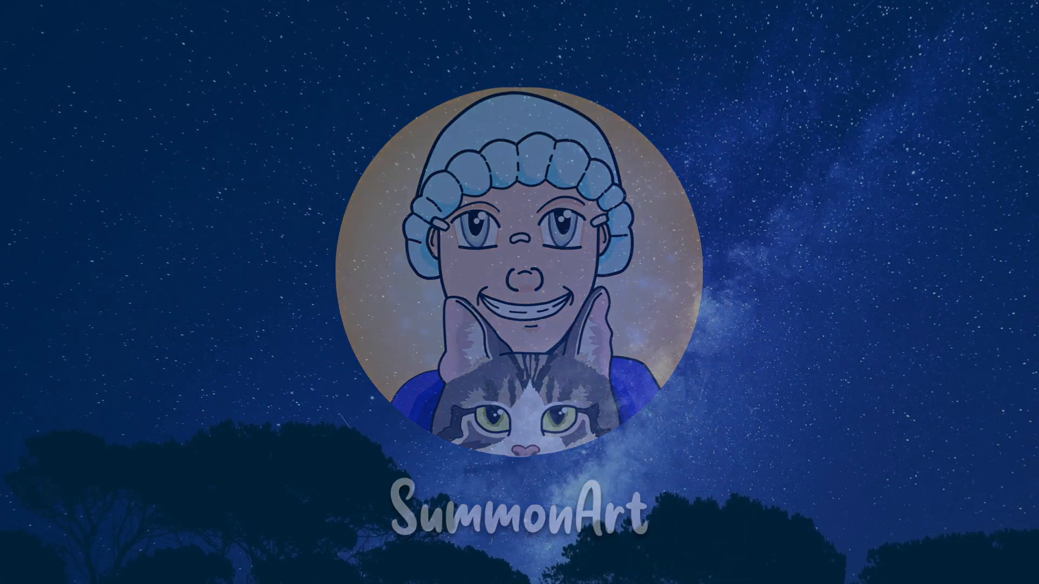
key("Escape")
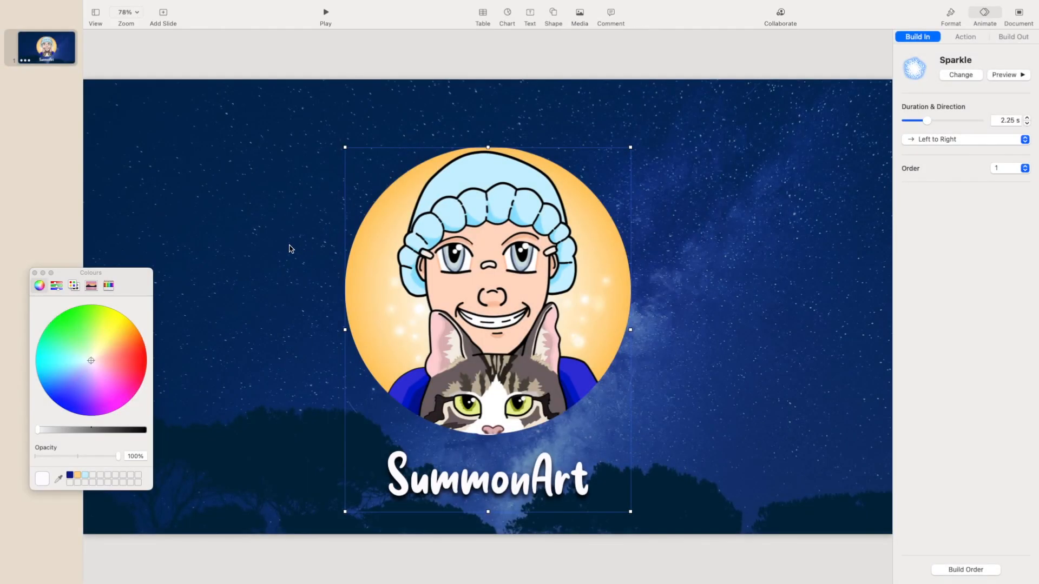
Save the presentation and export all slides as a self-playing 1080p movie to the Desktop, replacing the existing Video introduction file.
left_click(76, 7)
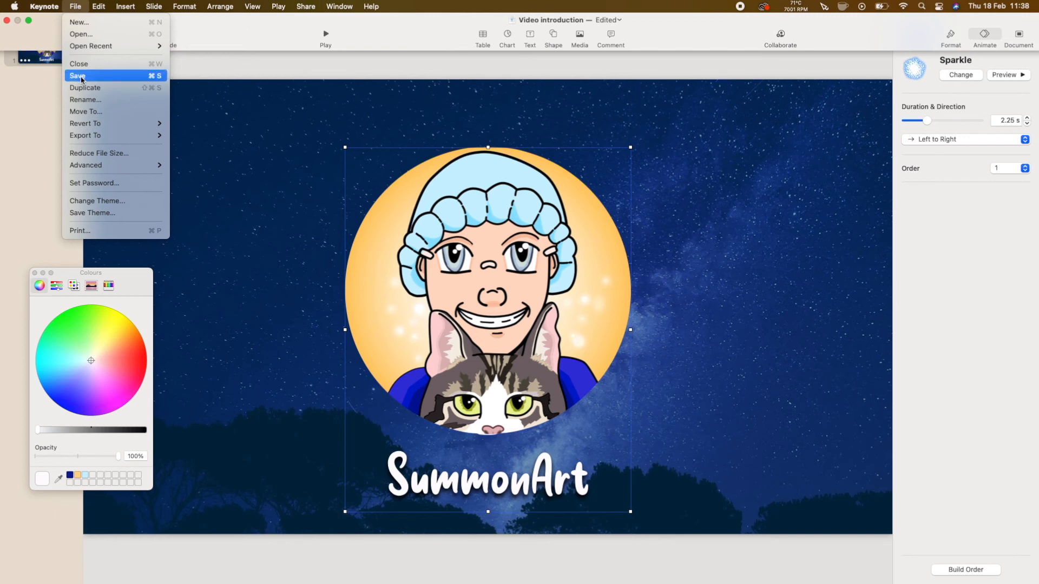
left_click(82, 76)
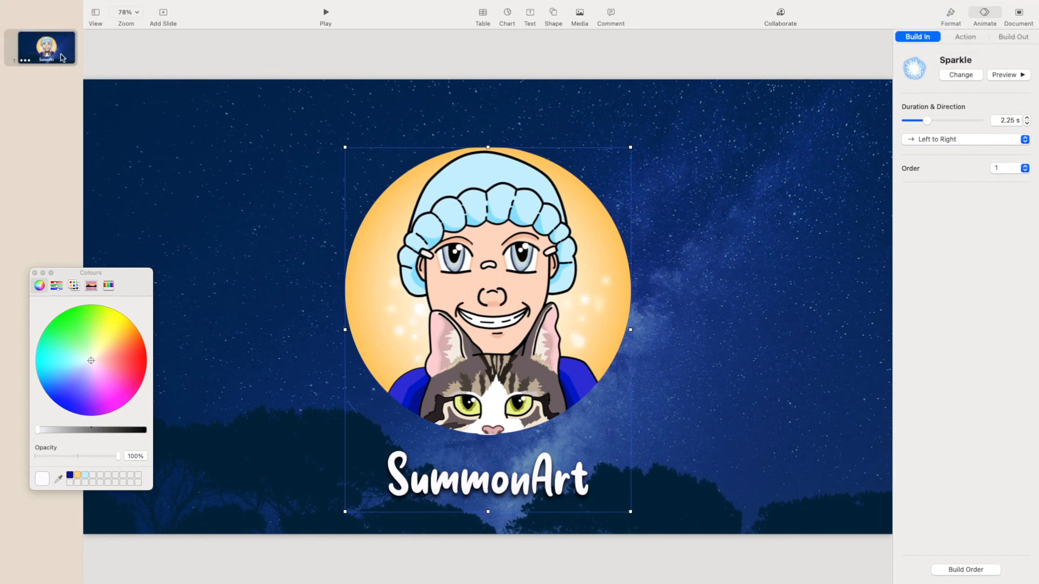
left_click(76, 7)
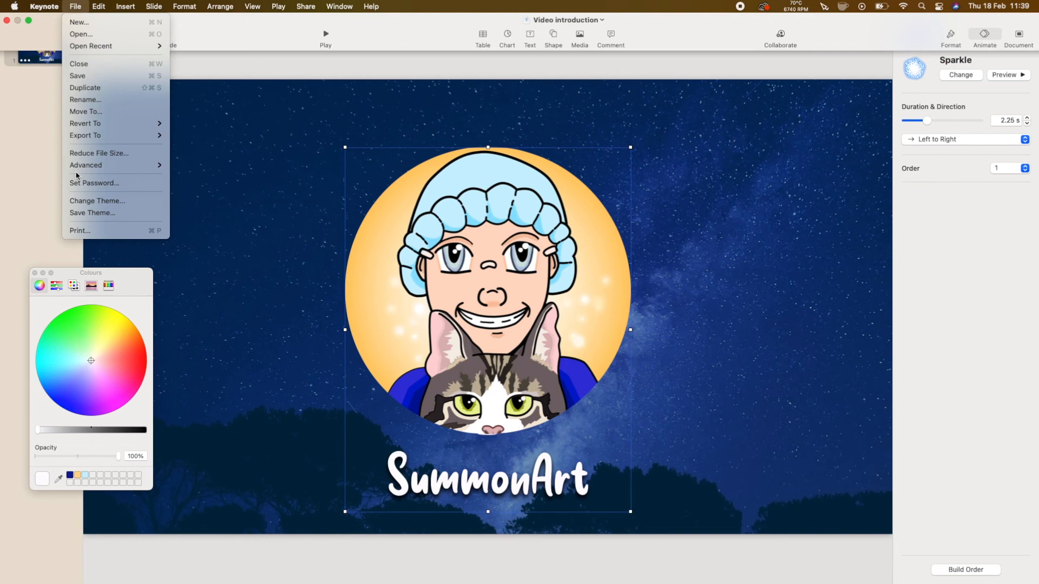
mouse_move(133, 136)
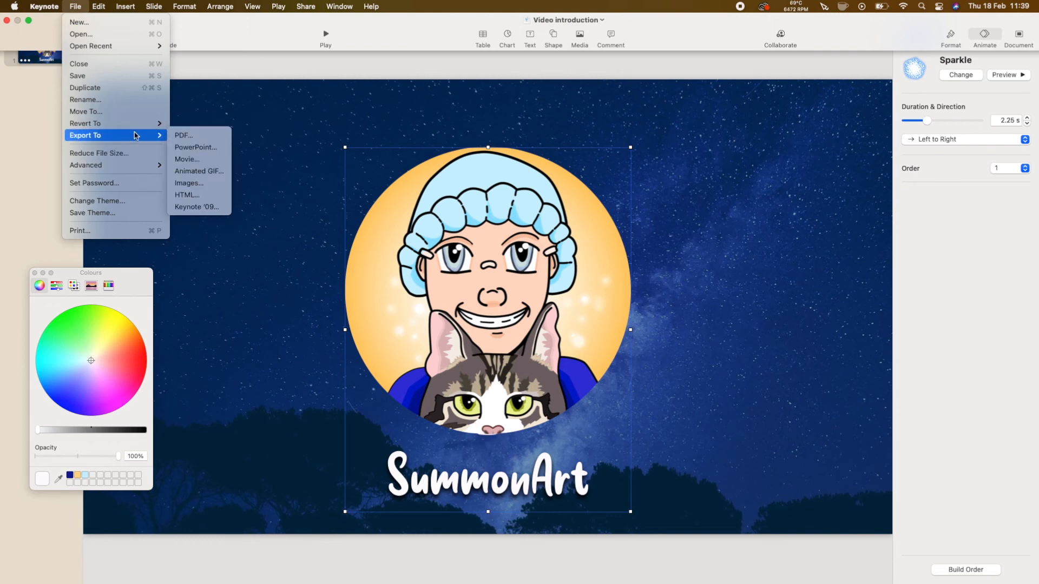
left_click(191, 159)
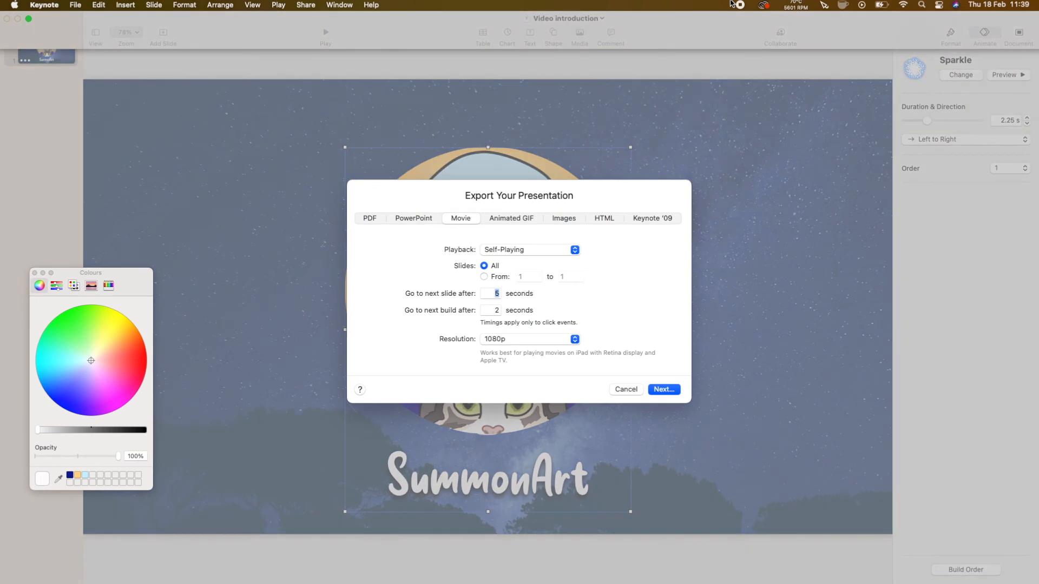
left_click(662, 391)
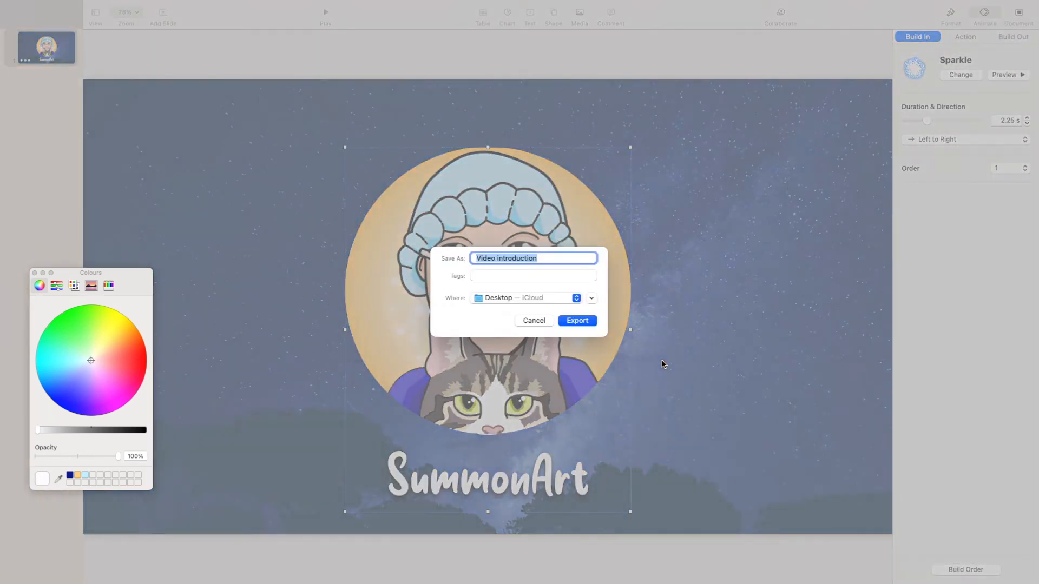
left_click(581, 325)
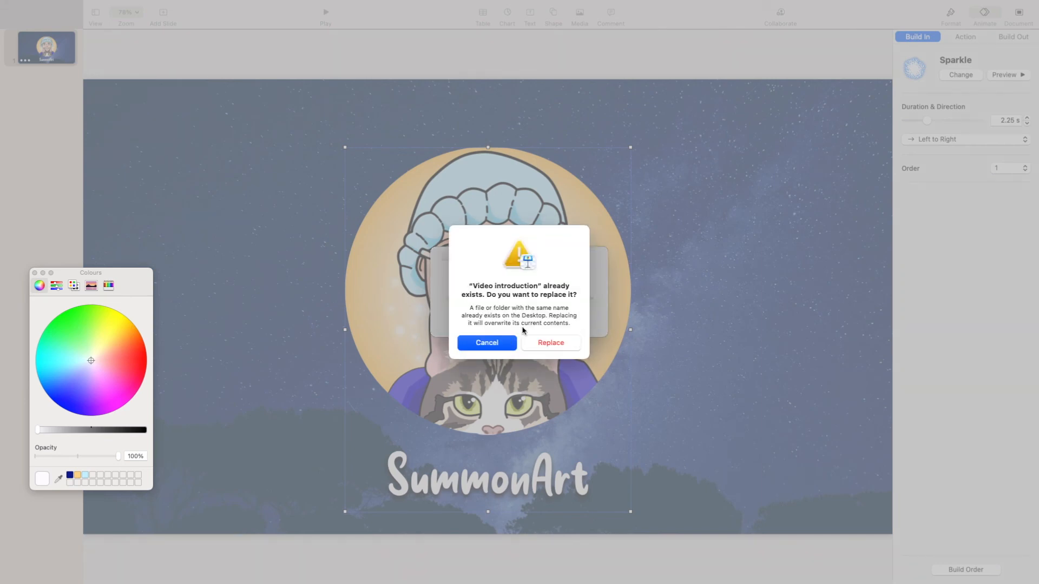
left_click(533, 342)
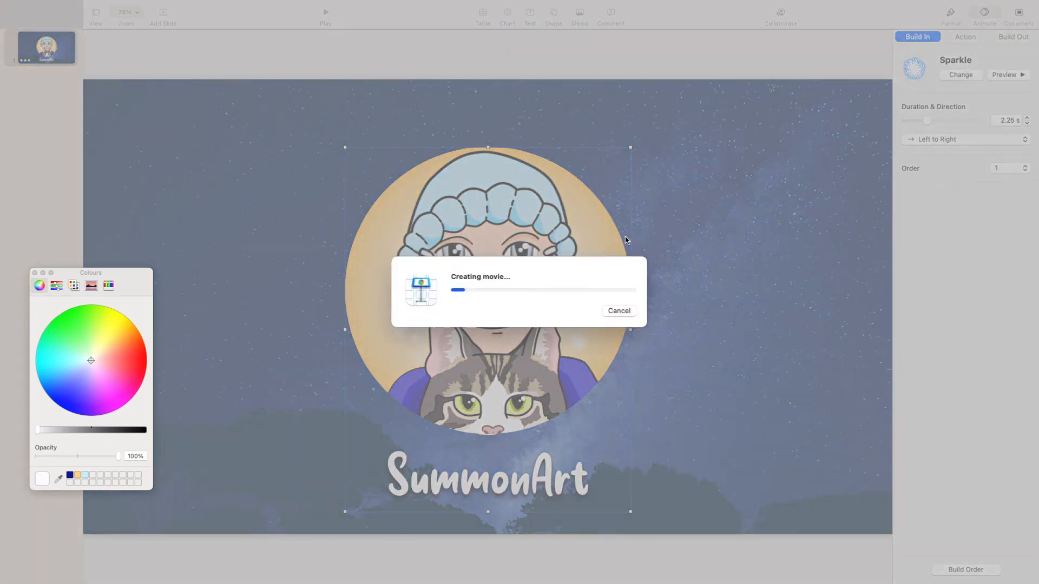